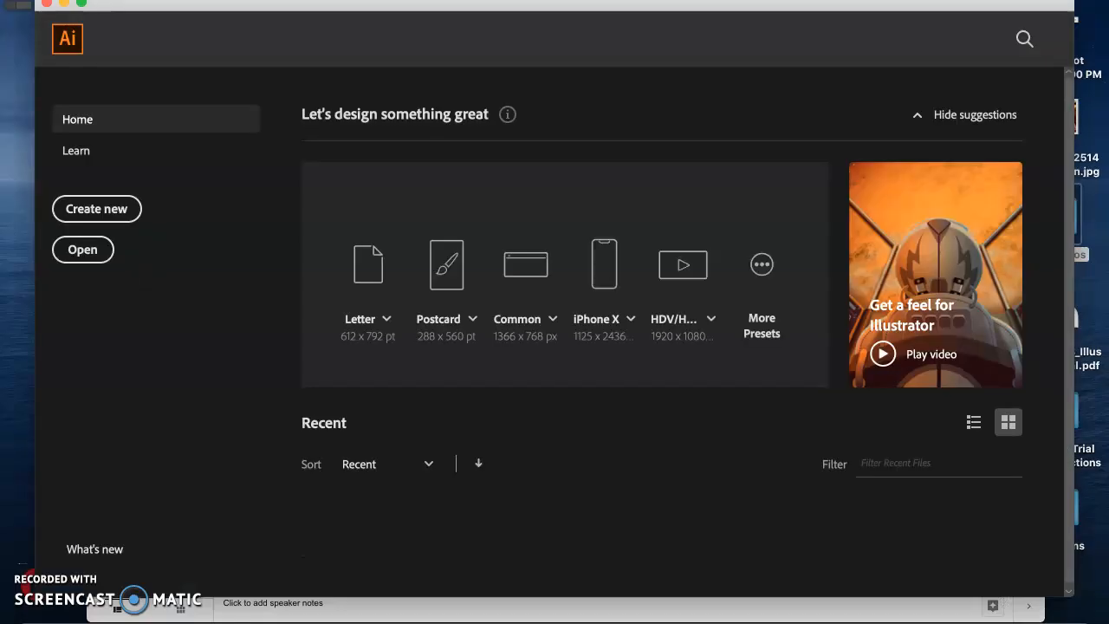
Step: Create a new 16 × 9 in landscape document named "type anatomy slide"
key(super+n)
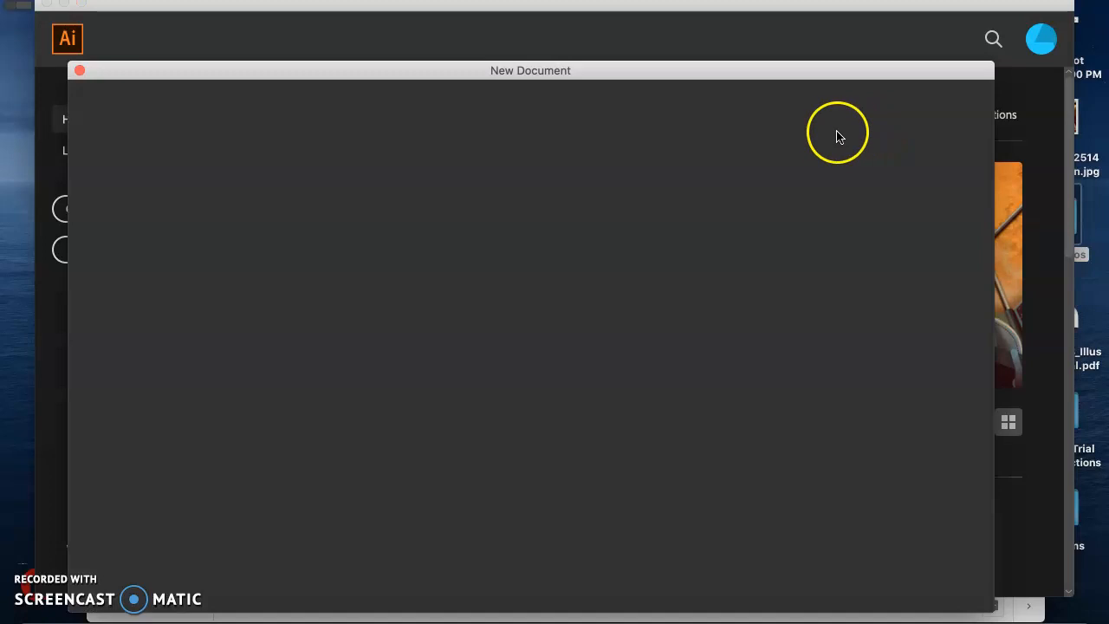
drag(824, 175, 744, 175)
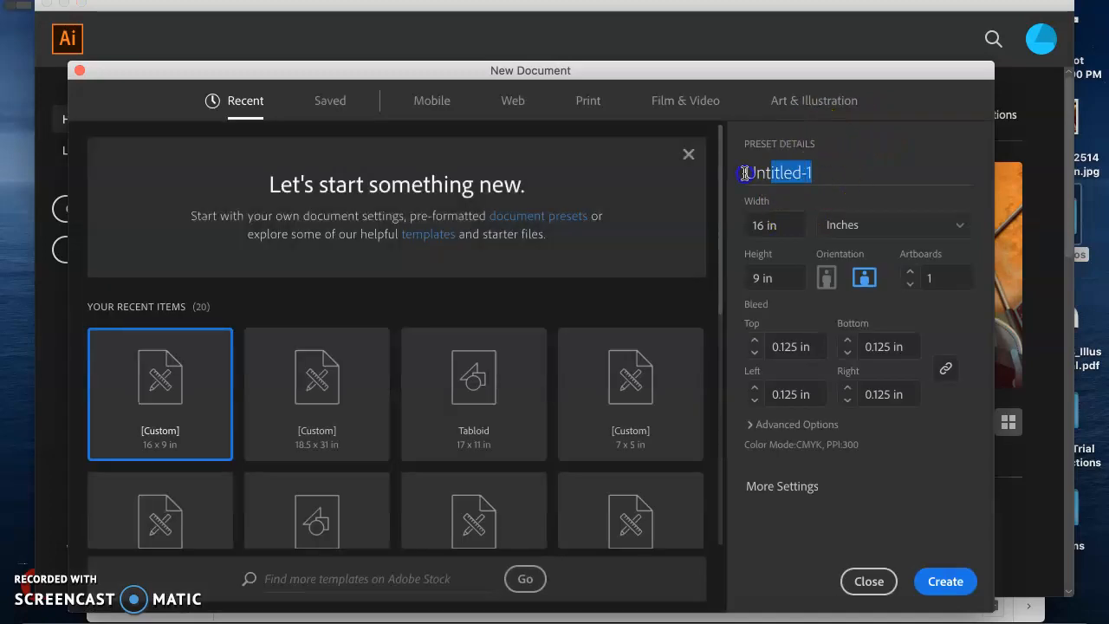
key(BackSpace)
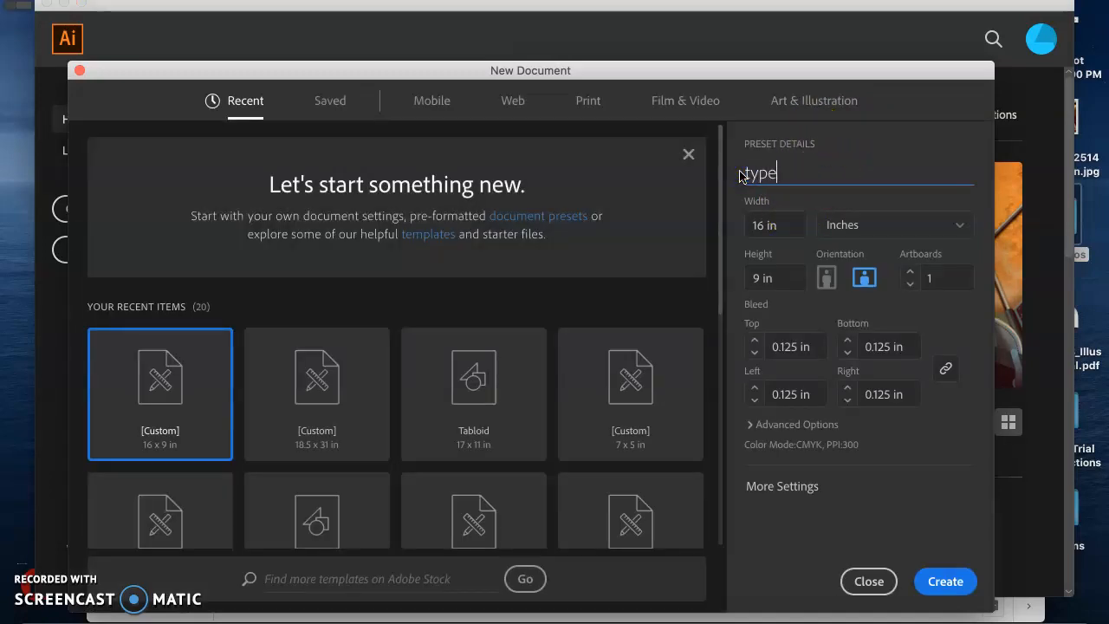
text(type anam)
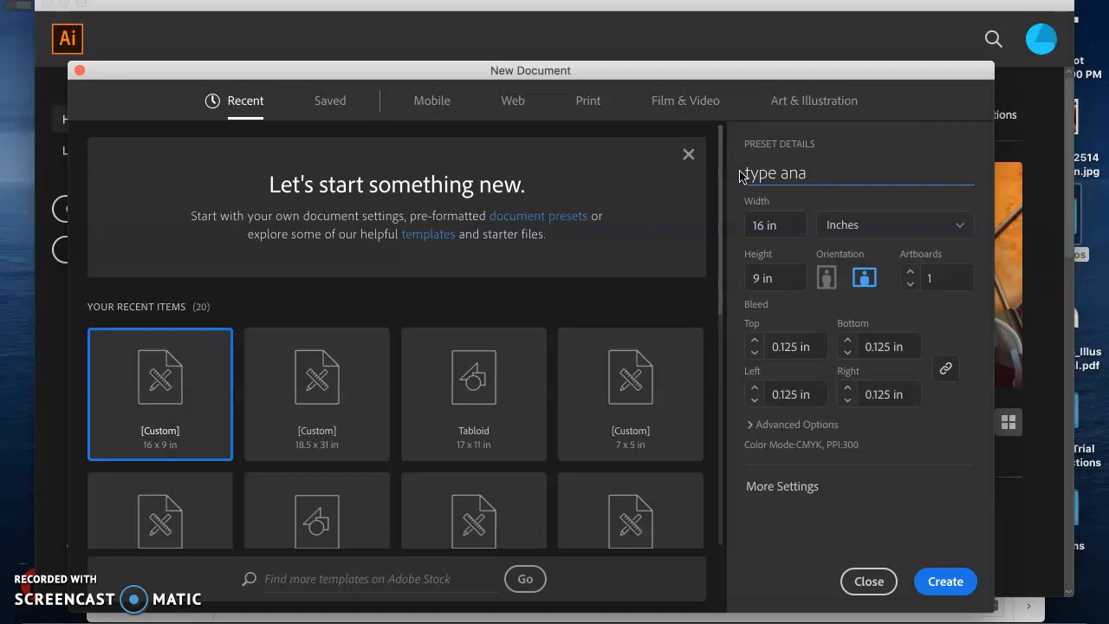
key(BackSpace)
text(atomy slide)
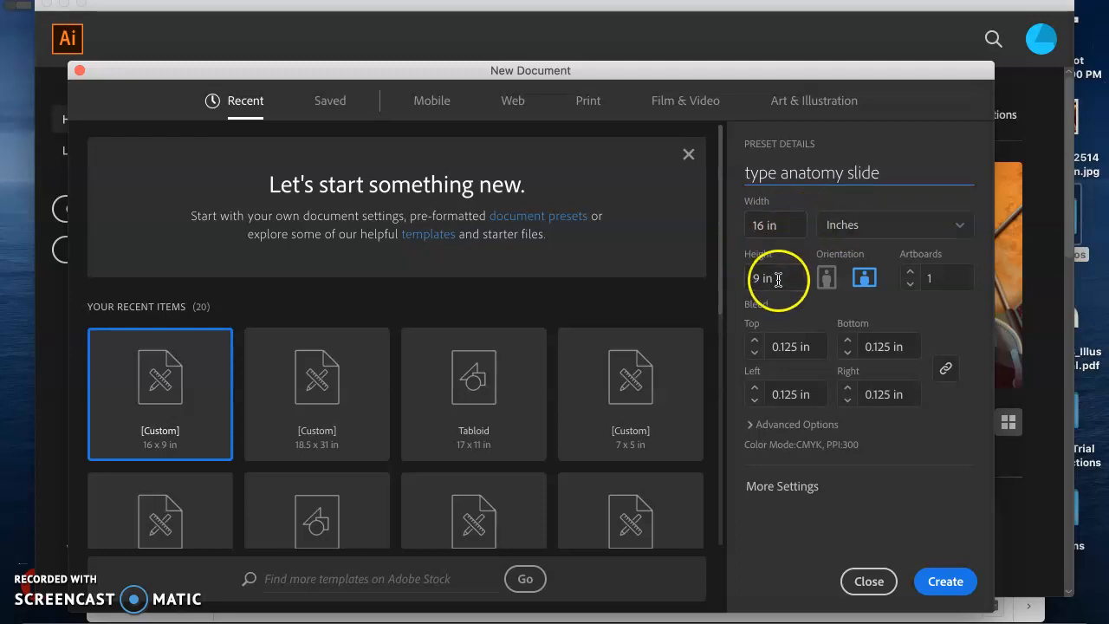
click(942, 582)
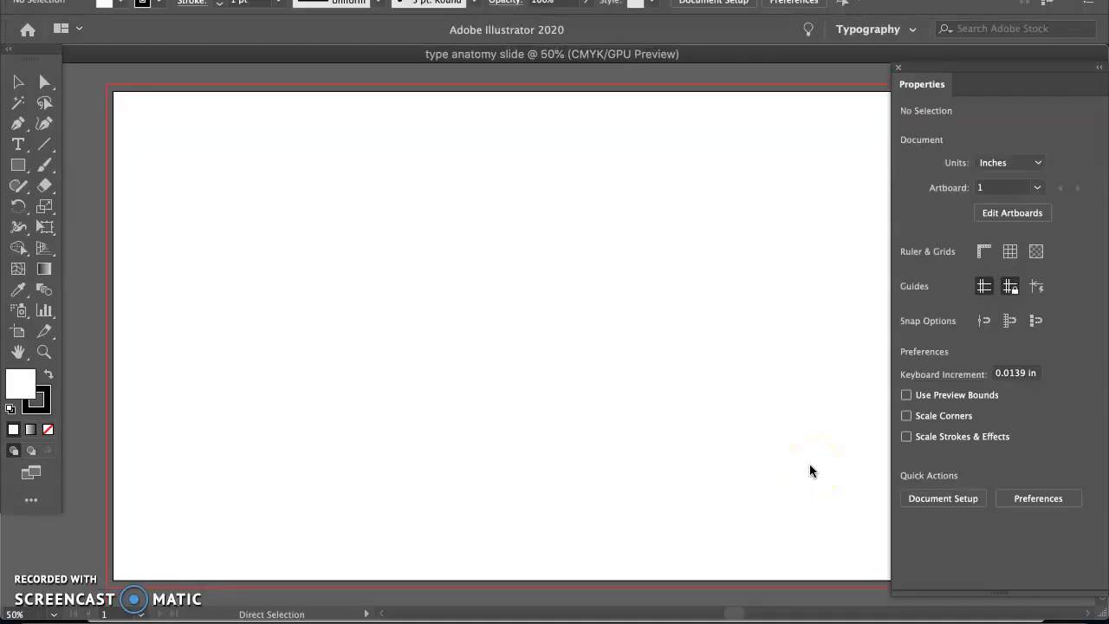
key(super+minus)
scroll(771, 482, down, 3)
scroll(770, 481, right, 3)
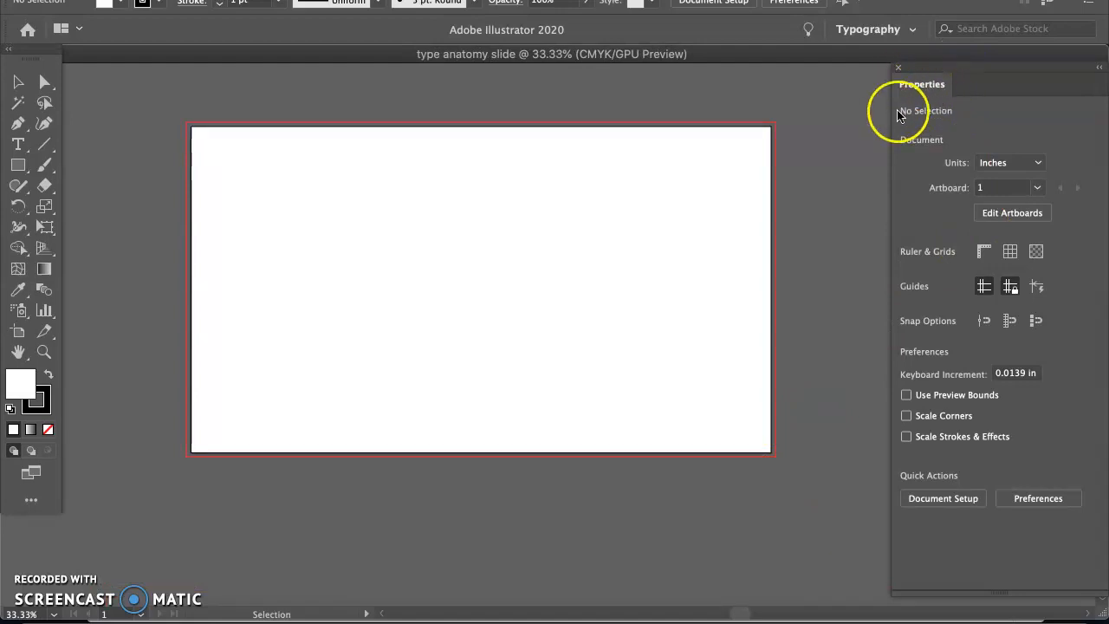
Step: Try a tan-filled rectangle covering the whole artboard as a background, and undo it
click(15, 170)
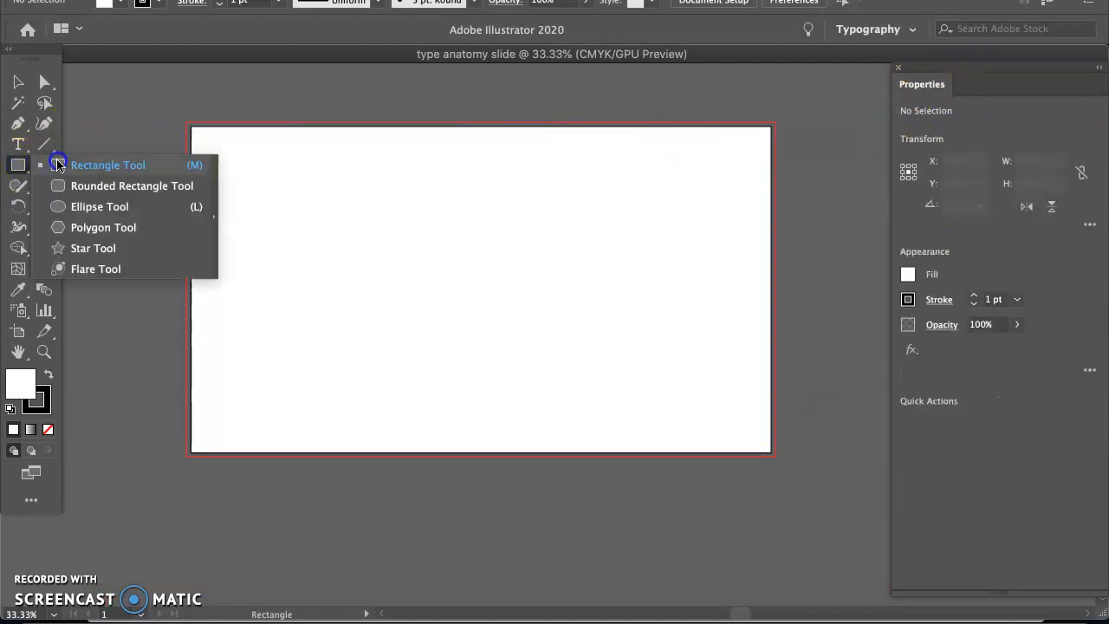
click(57, 165)
drag(192, 127, 770, 452)
click(909, 274)
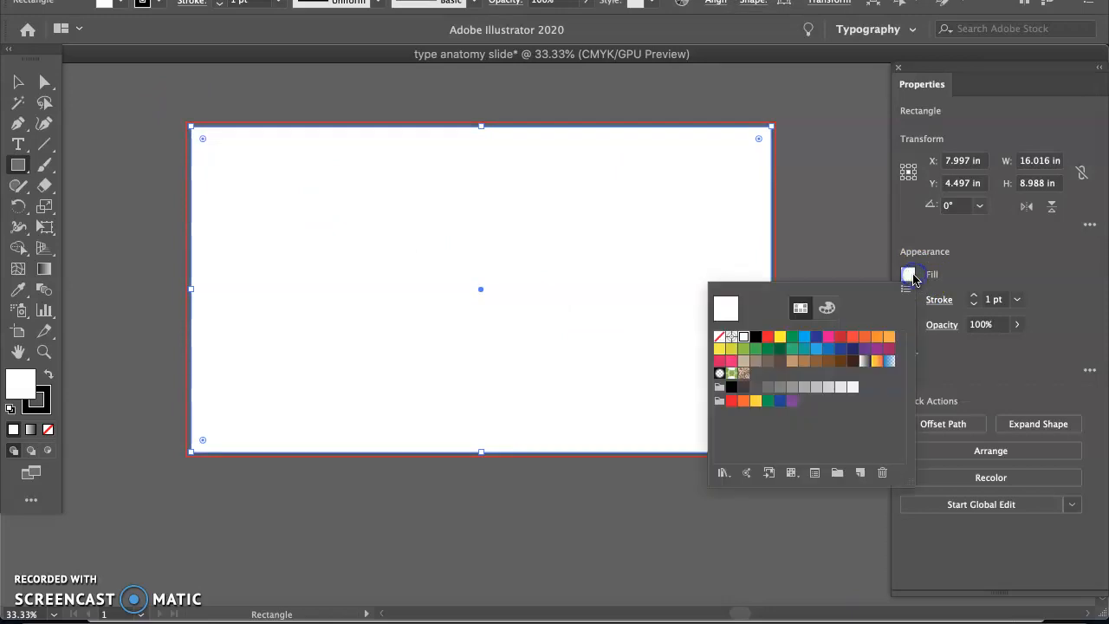
click(743, 362)
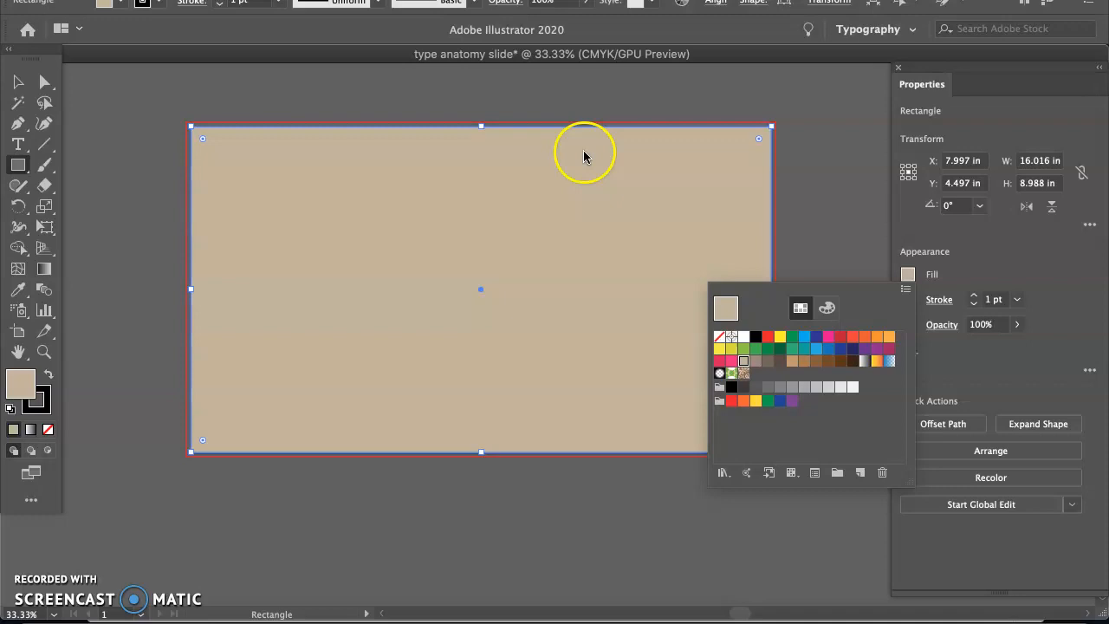
click(818, 208)
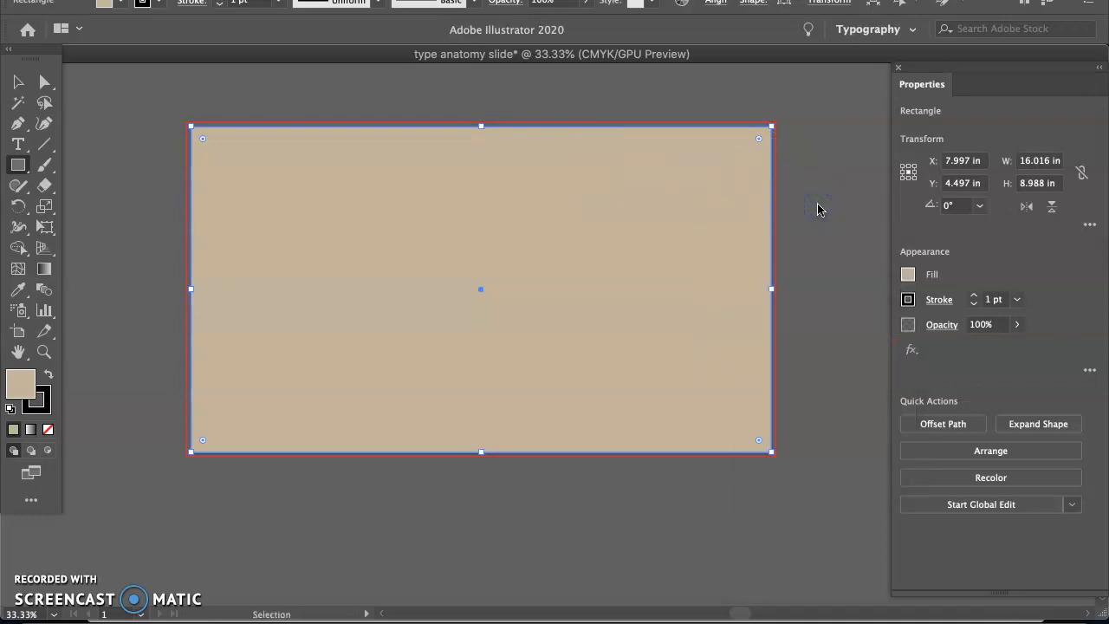
key(super+z)
key(super+z)
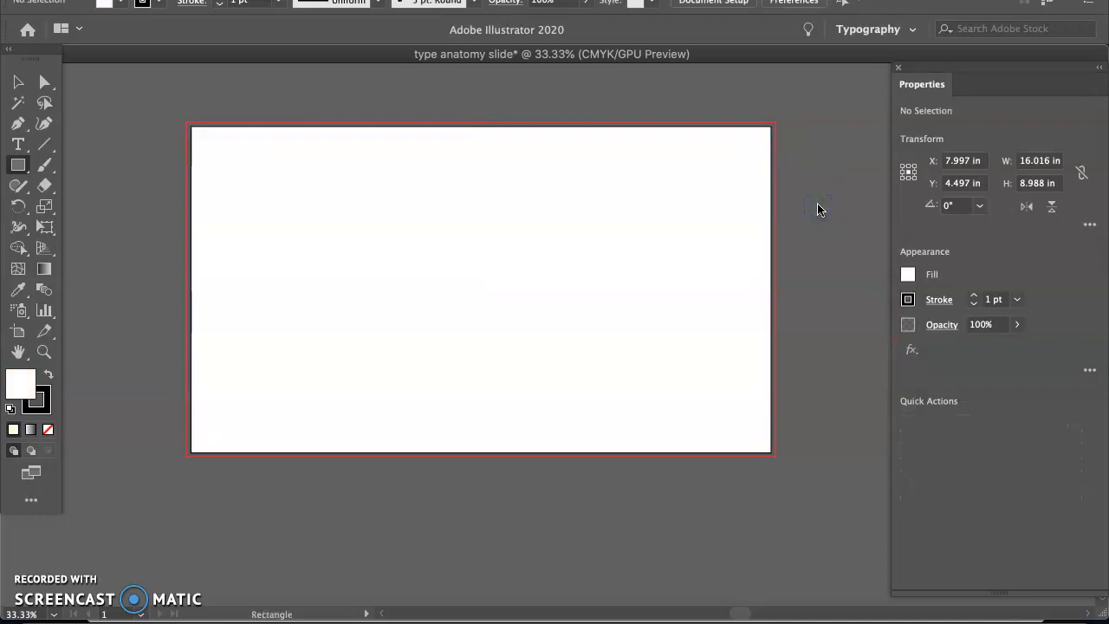
Step: Add the title text "Typography Anatomy" near the artboard's upper-left corner and set its size to 33 pt
click(19, 145)
click(230, 168)
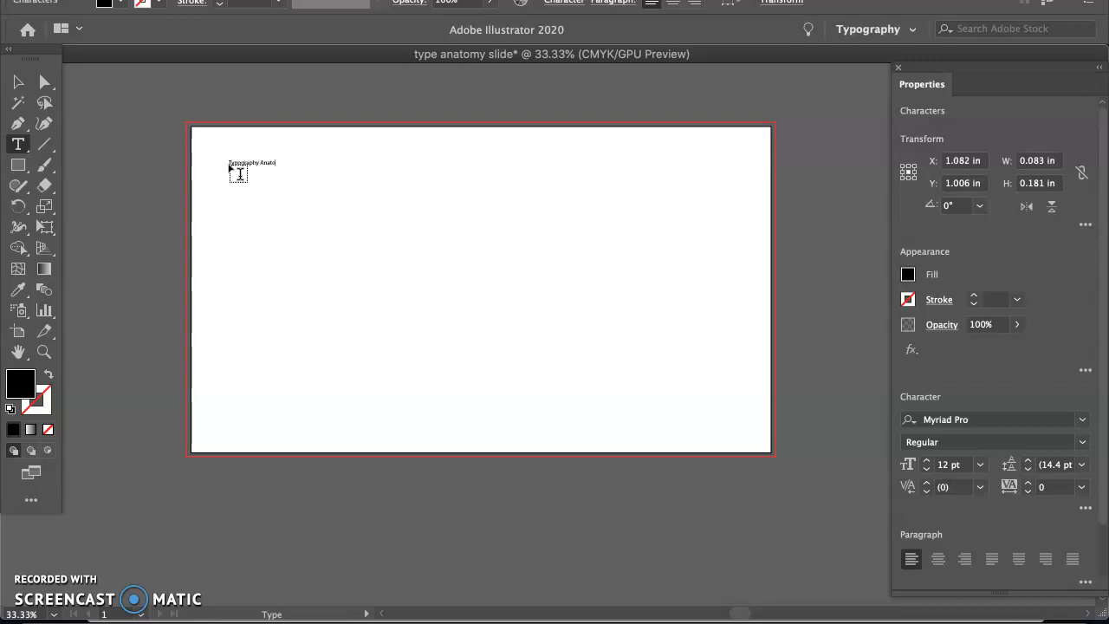
click(18, 82)
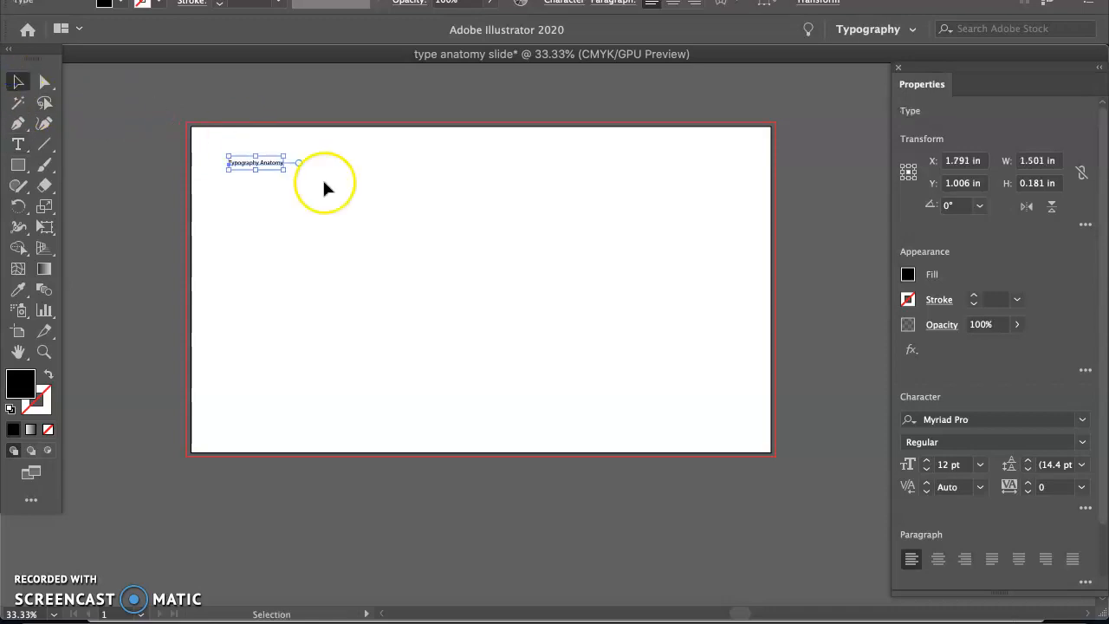
mouse_move(278, 169)
mouse_down()
mouse_move(334, 181)
mouse_move(344, 206)
mouse_move(292, 156)
mouse_move(268, 159)
mouse_up()
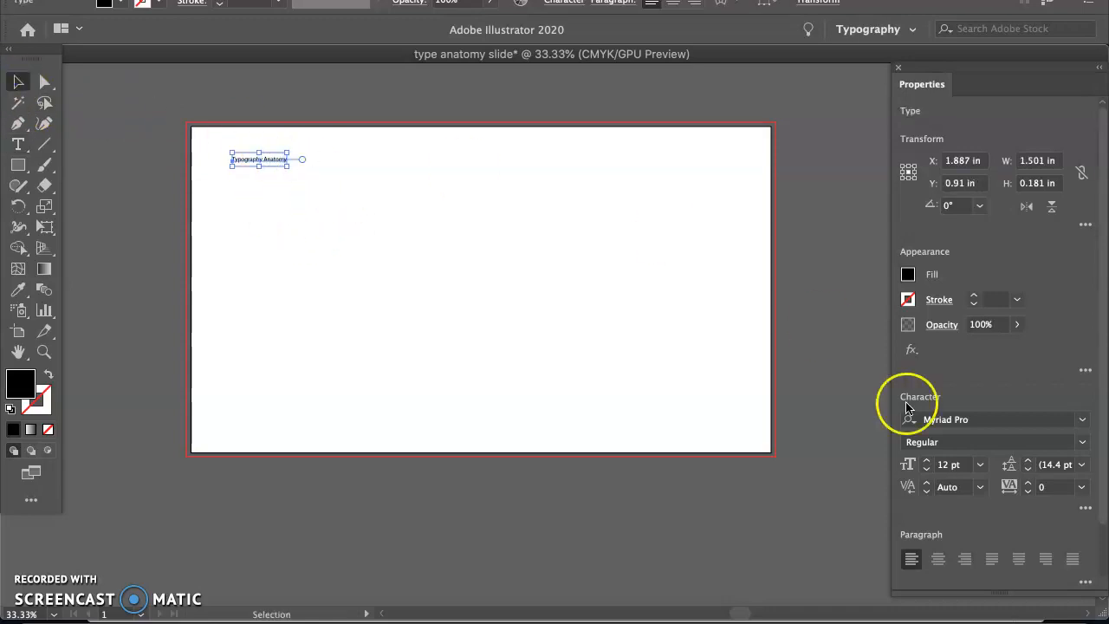
drag(926, 462, 928, 466)
drag(344, 156, 333, 167)
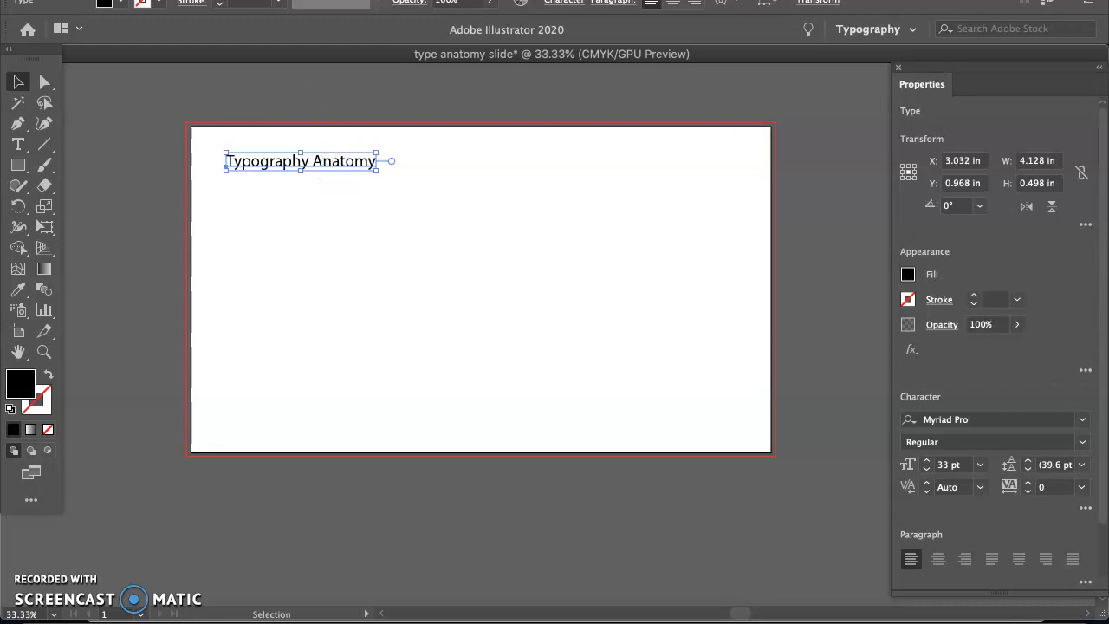
Step: Change the title's font to Baskerville Regular and nudge the title slightly sideways near the artboard's upper-left corner
click(260, 0)
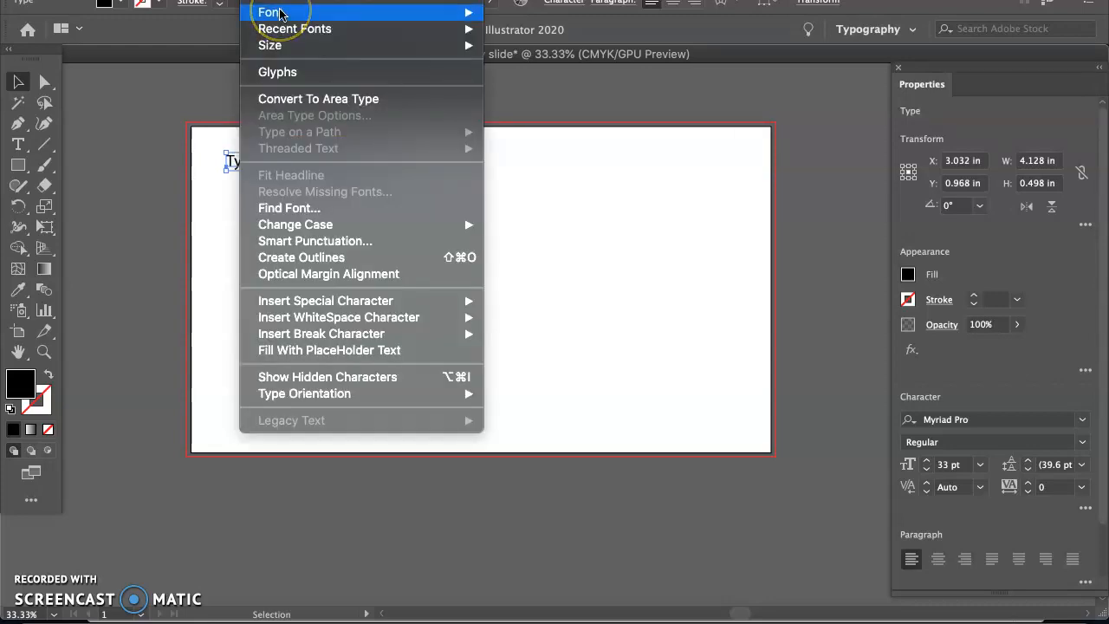
mouse_move(408, 12)
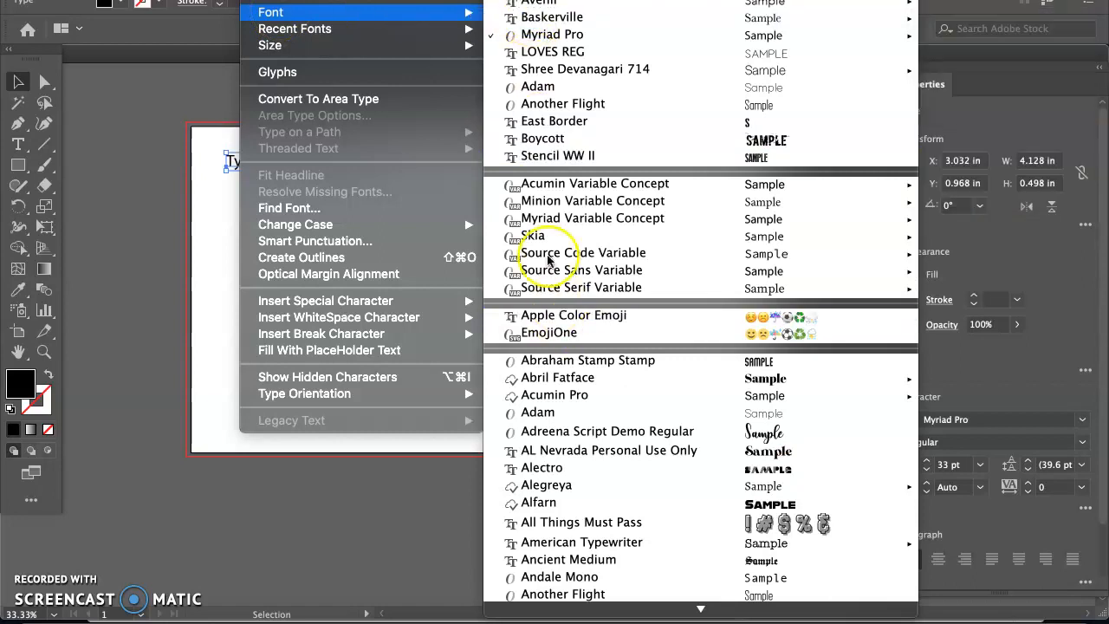
mouse_move(568, 24)
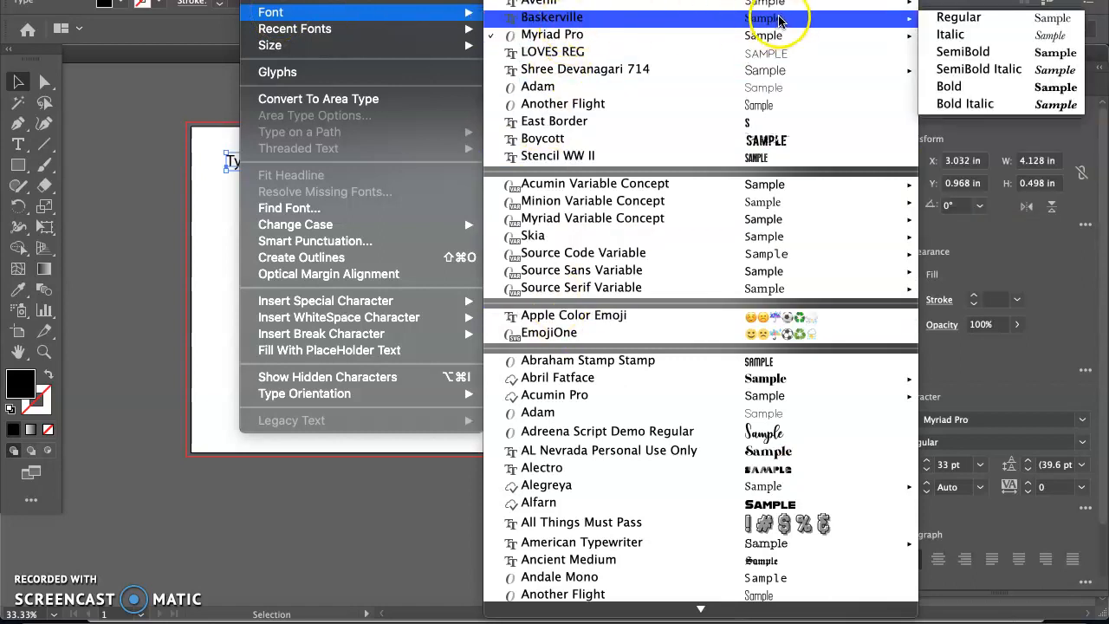
click(958, 17)
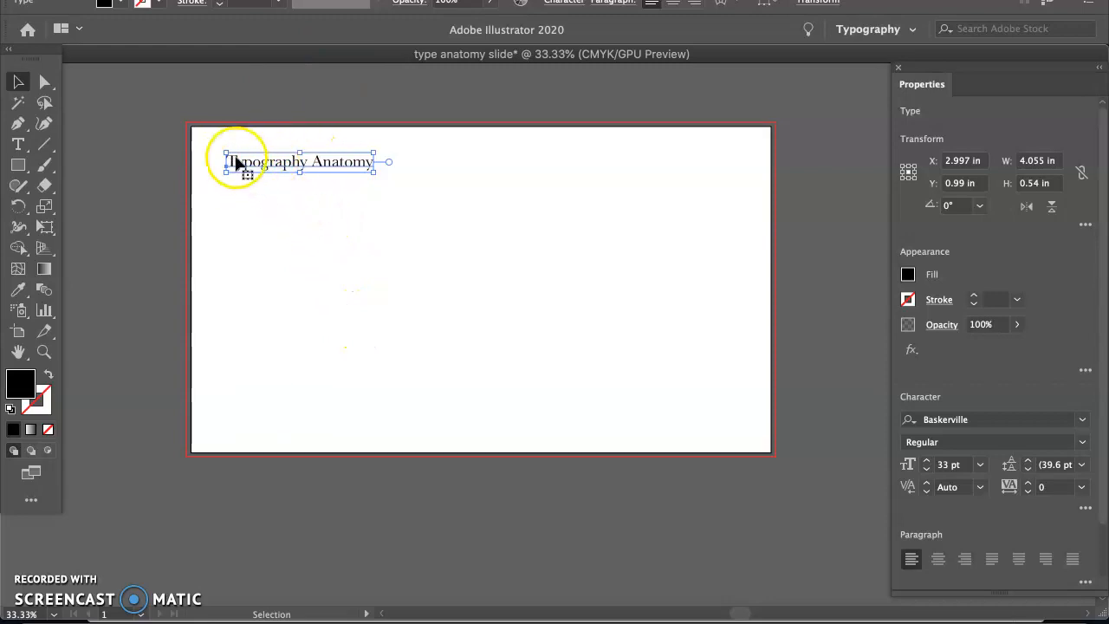
click(317, 163)
drag(316, 163, 261, 164)
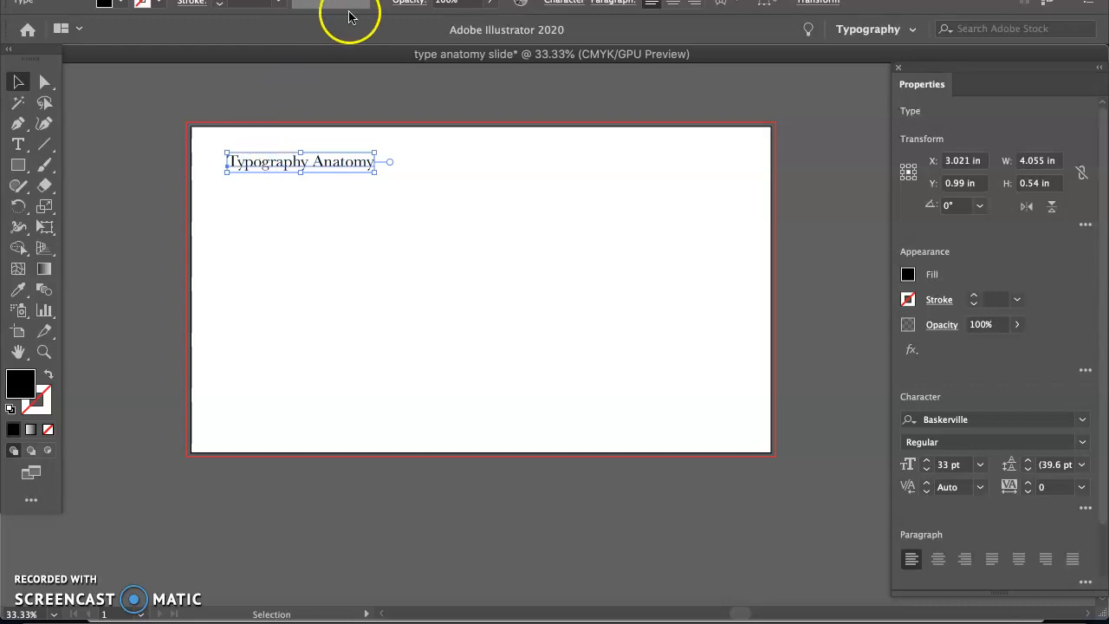
Step: Show the document grid
click(409, 26)
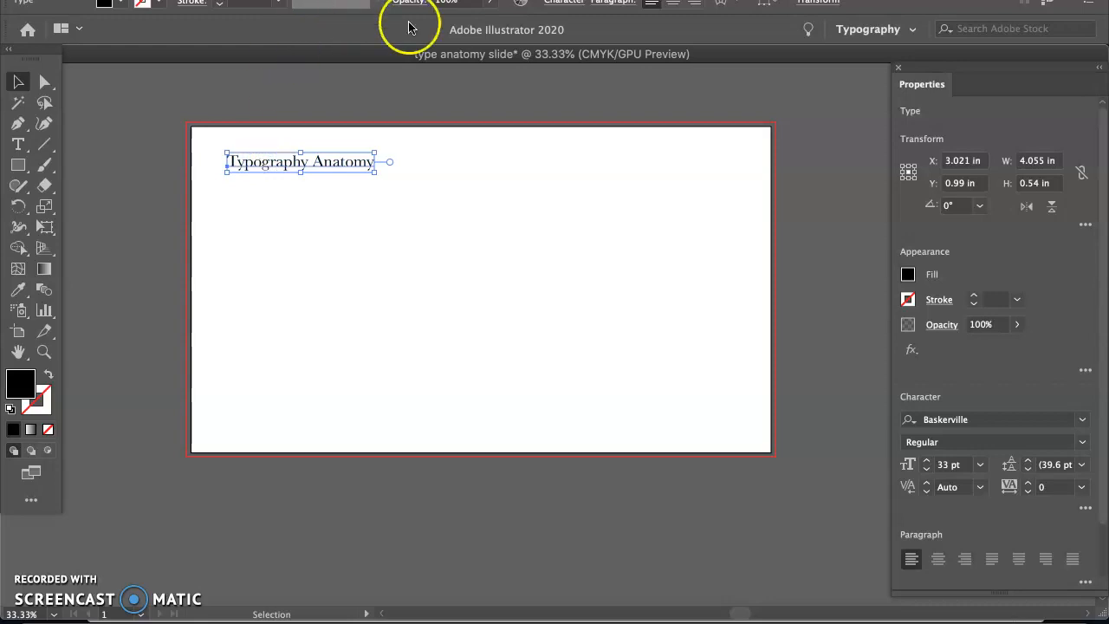
click(411, 9)
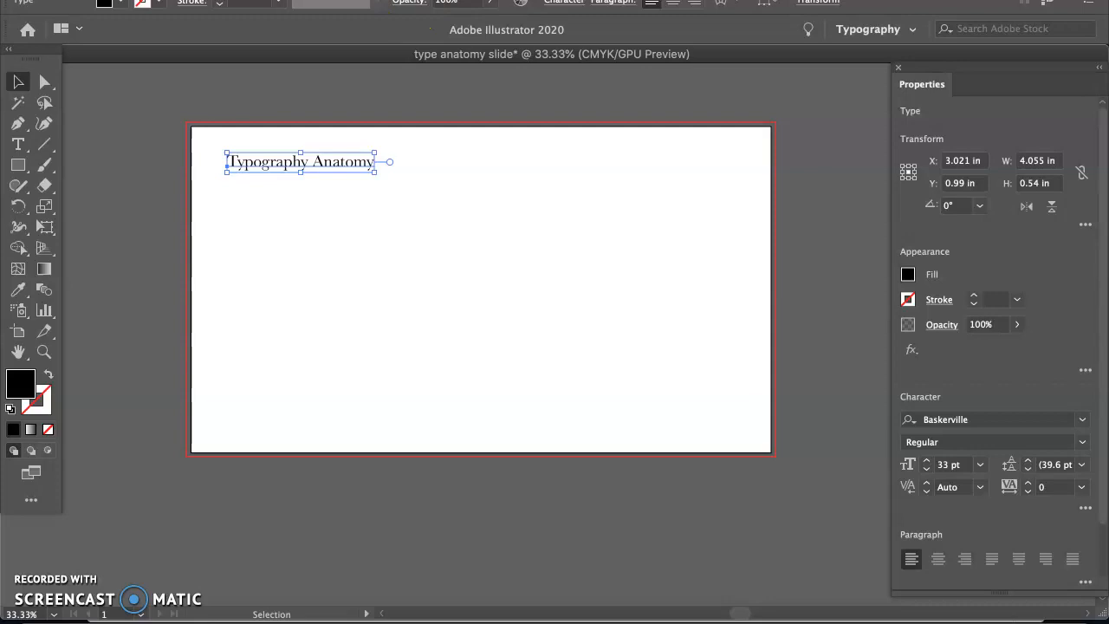
click(407, 0)
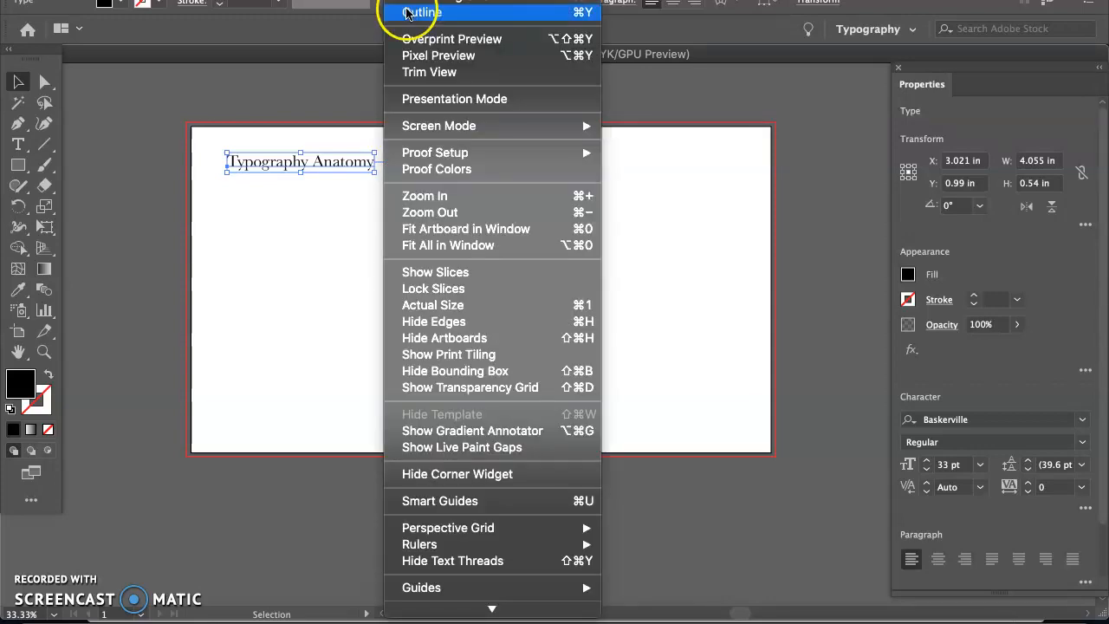
mouse_move(493, 602)
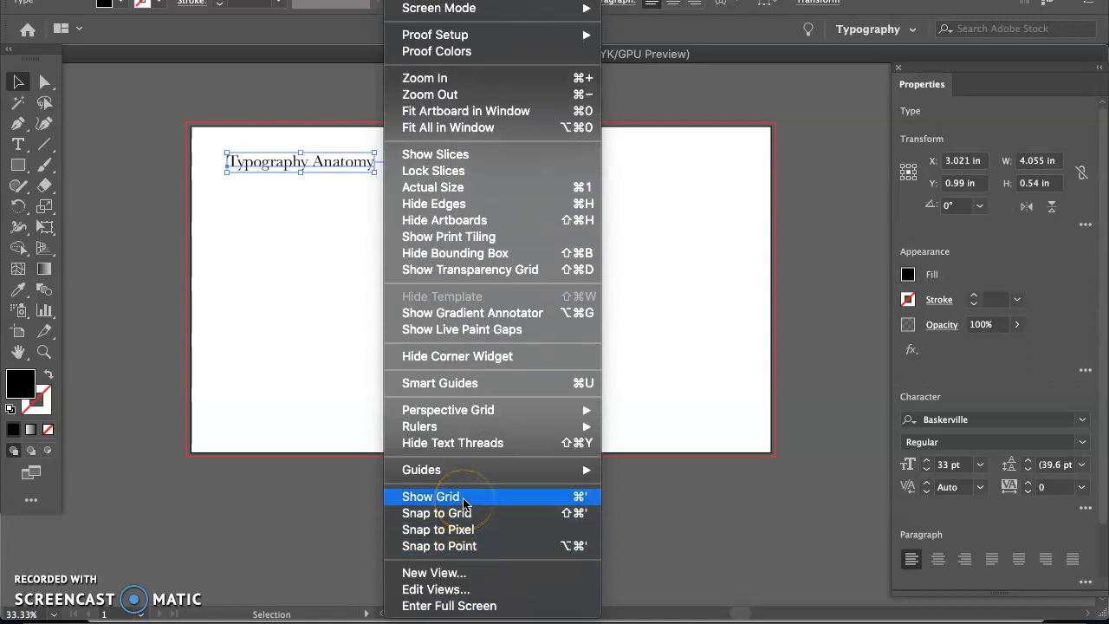
click(463, 500)
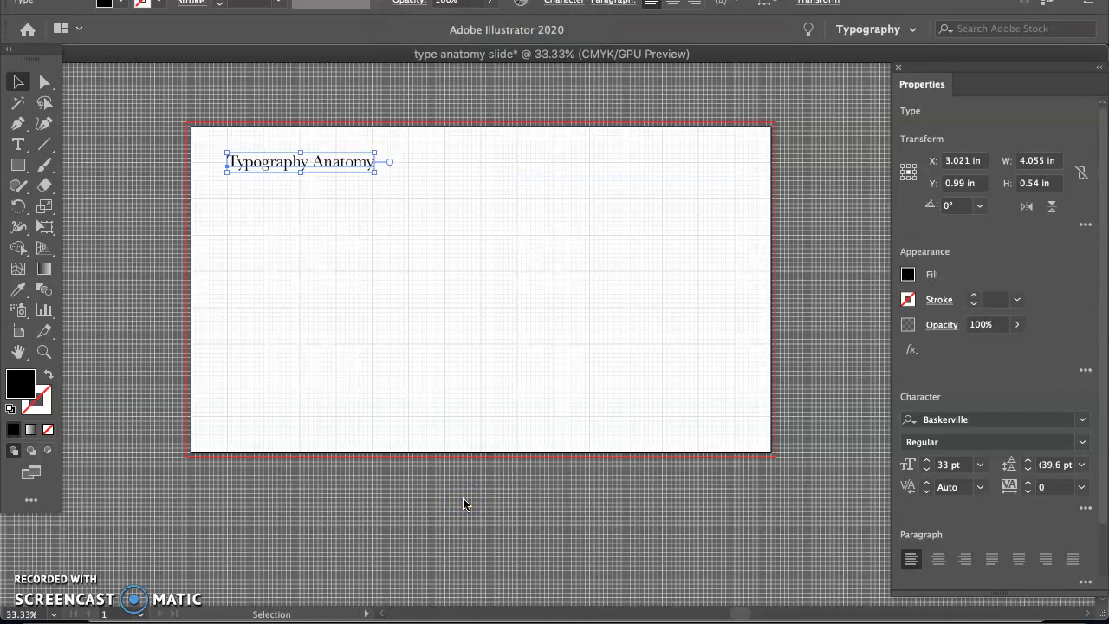
Step: Show the rulers around the document
click(399, 1)
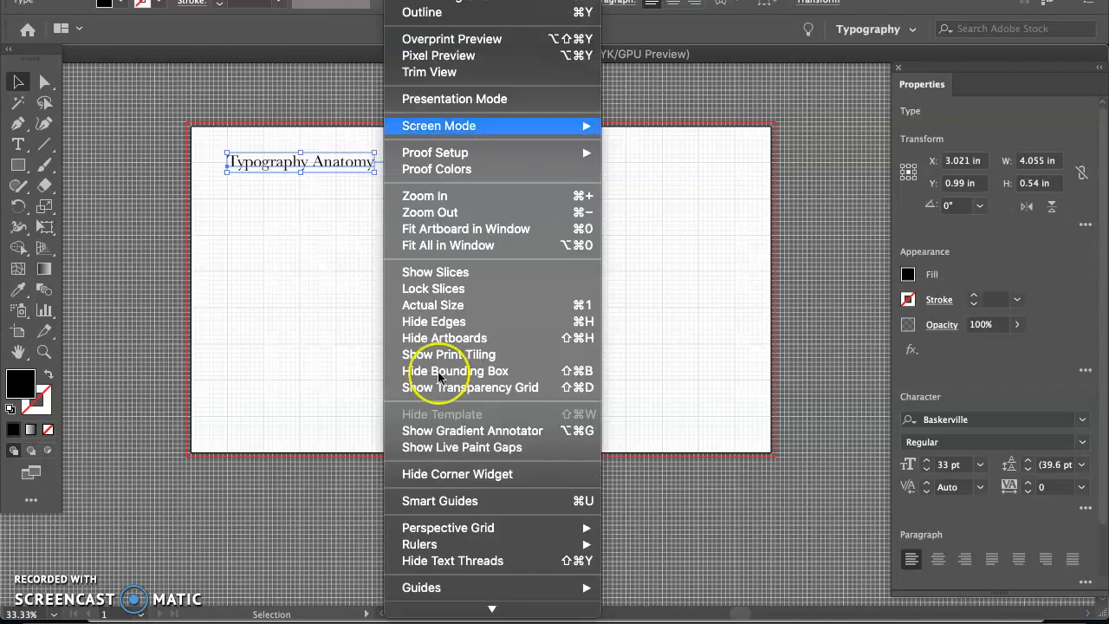
scroll(449, 552, down, 3)
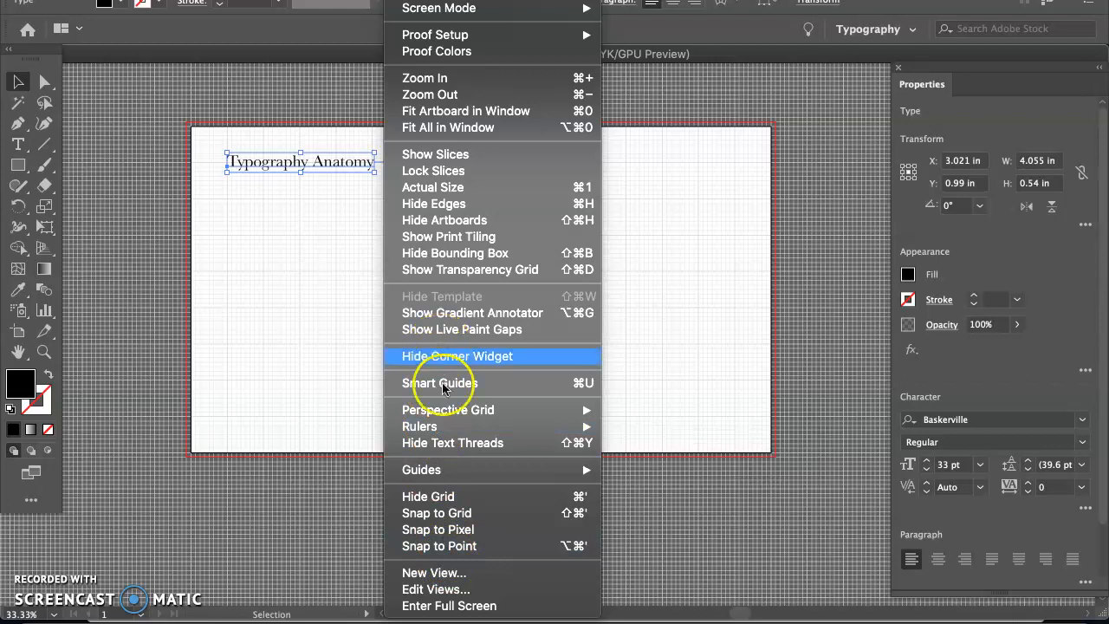
mouse_move(559, 426)
click(626, 426)
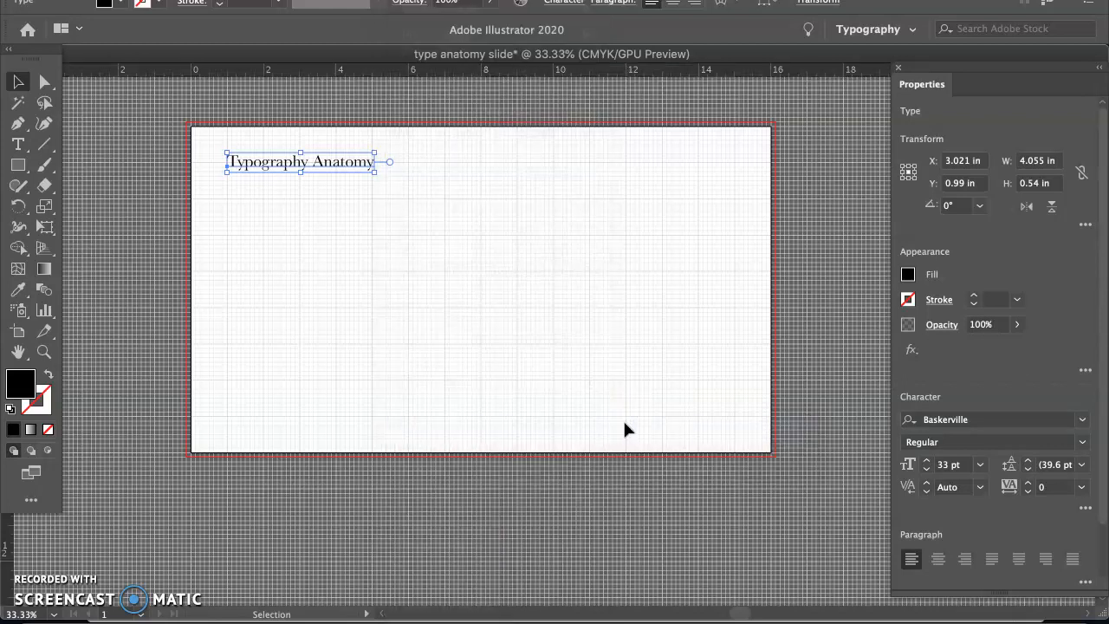
Step: Move the title up so its baseline sits on the 1-inch grid line, and set its font size to 41 pt
mouse_move(268, 165)
mouse_down()
mouse_move(262, 156)
mouse_move(273, 156)
mouse_up()
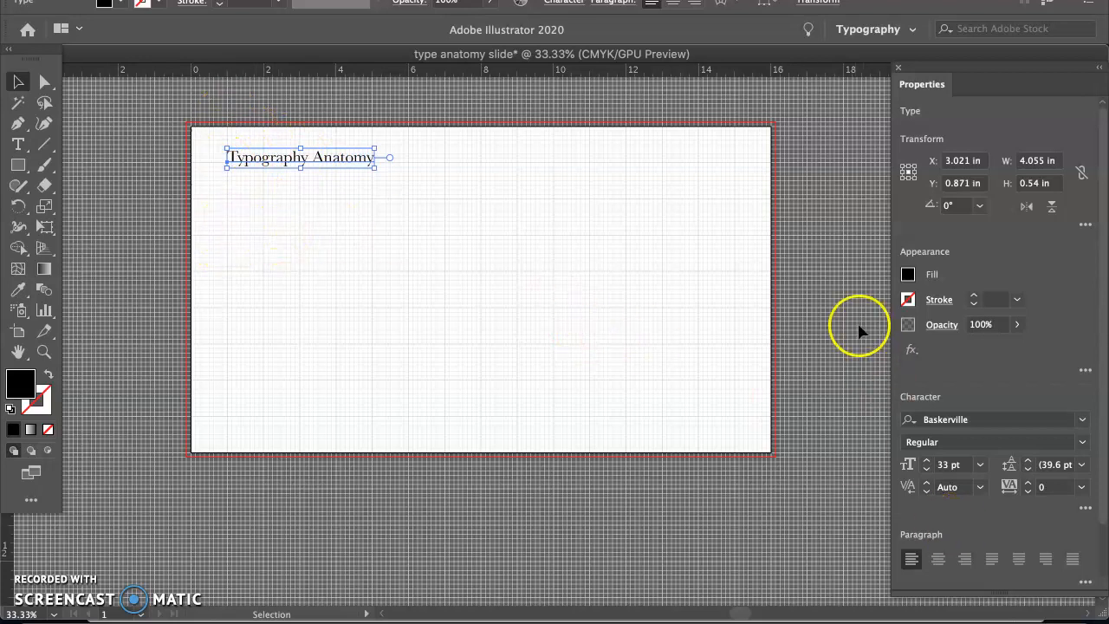
click(928, 461)
click(928, 461)
click(928, 461)
click(928, 461)
click(928, 462)
click(926, 468)
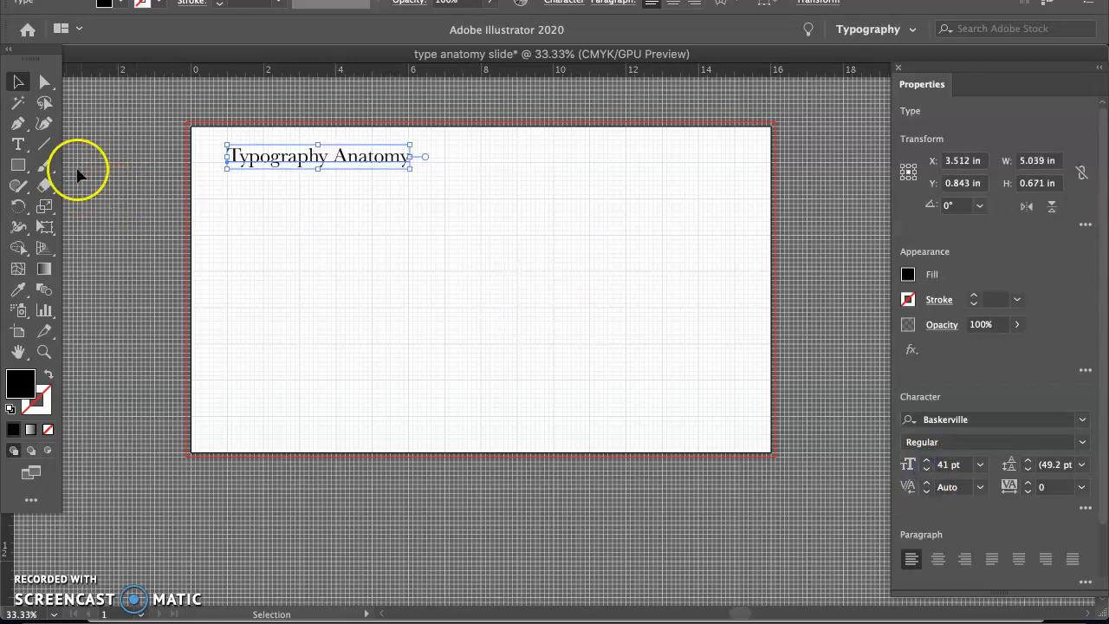
Step: Draw a horizontal line about 13 in long, starting 1 in from the artboard's left edge and about 6 in down, with a black stroke
click(46, 147)
drag(48, 153, 112, 143)
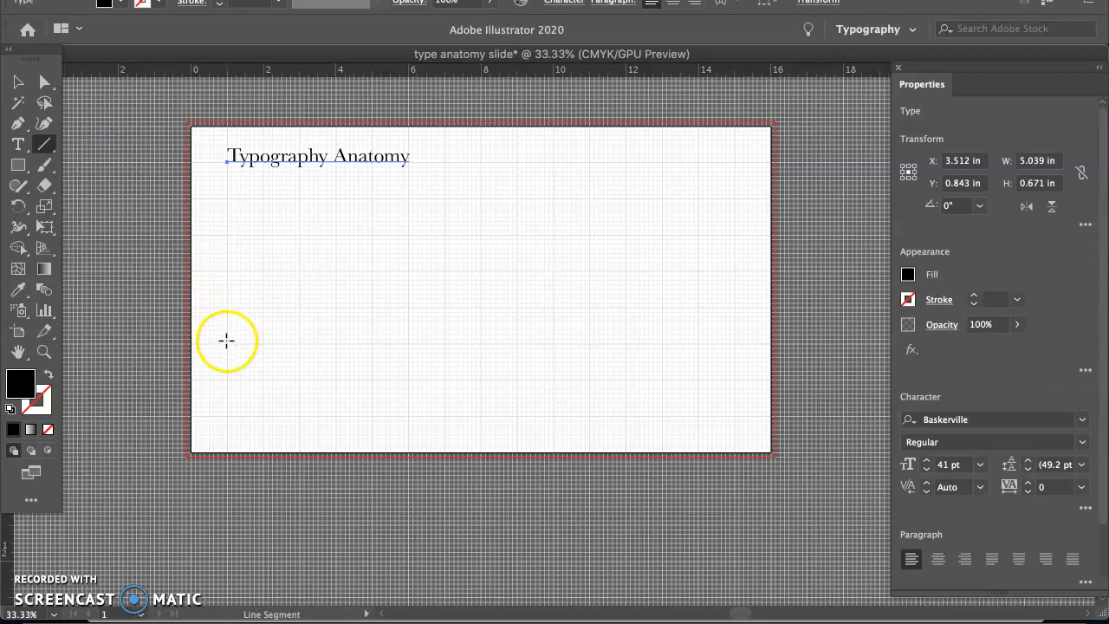
drag(227, 346, 227, 346)
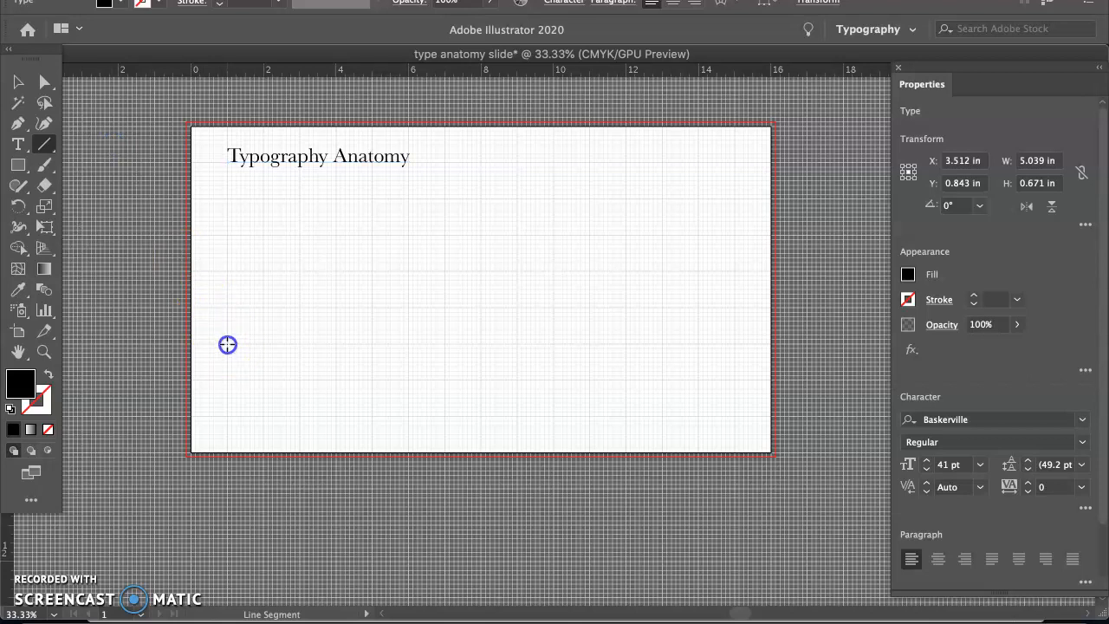
mouse_move(265, 342)
mouse_down()
mouse_move(445, 344)
mouse_move(514, 359)
mouse_move(698, 344)
mouse_up()
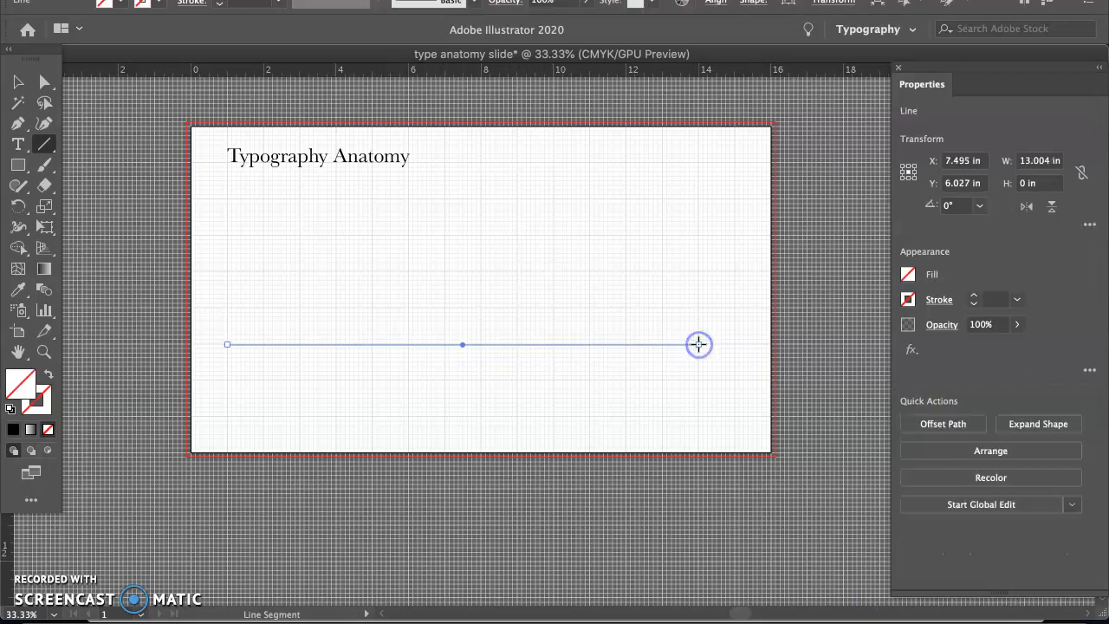
click(907, 300)
click(756, 361)
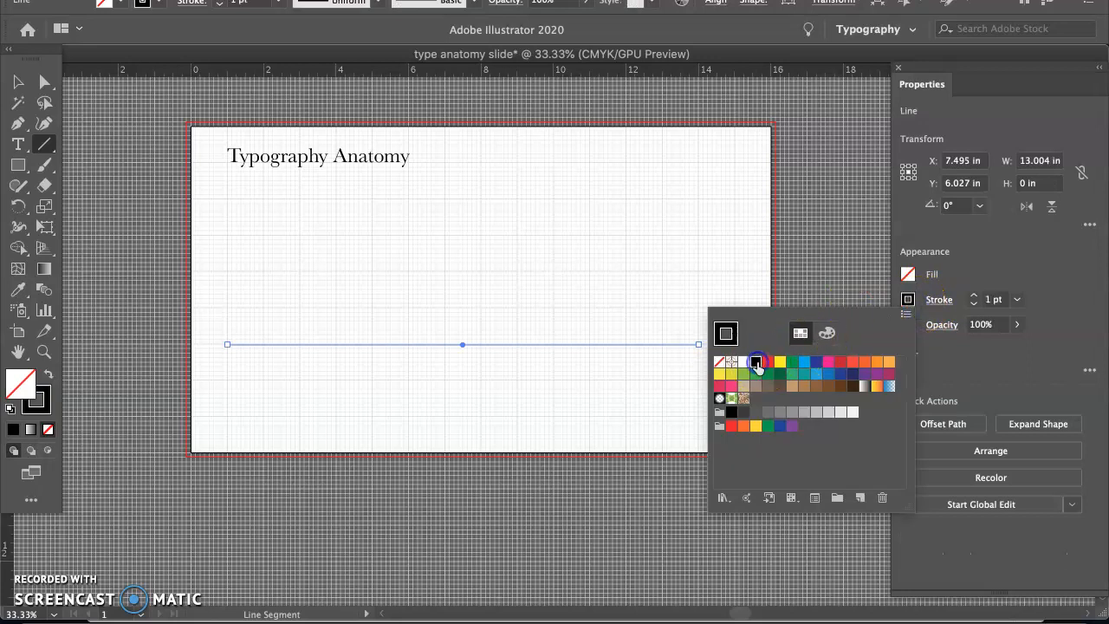
Step: Extend the right end of the horizontal line to the 15-inch grid line, making it about 14 in long
click(964, 275)
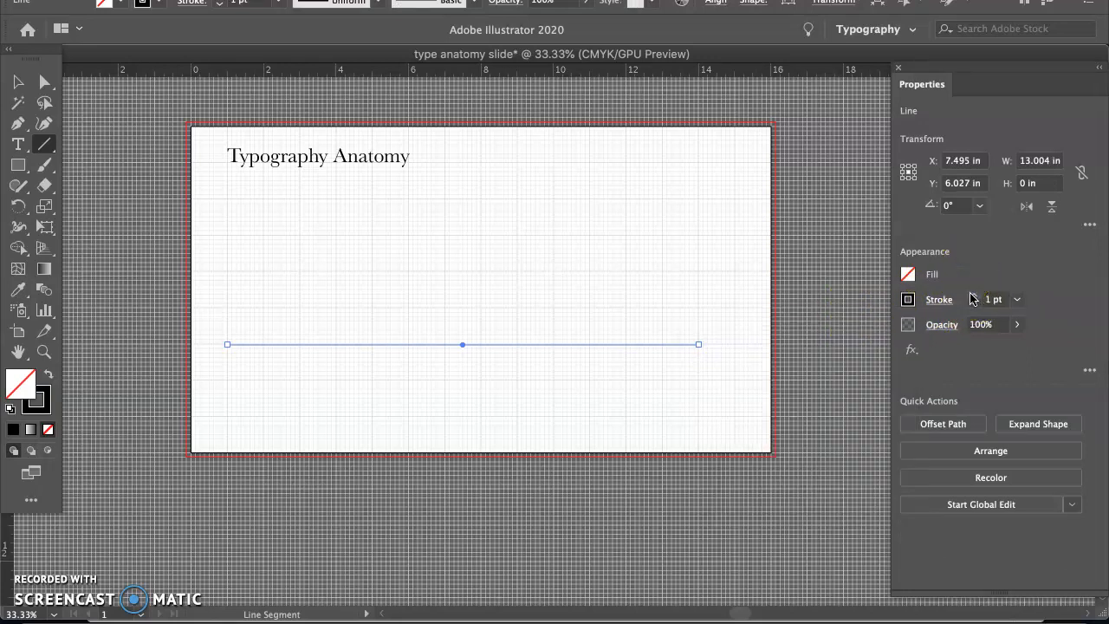
click(17, 82)
click(334, 276)
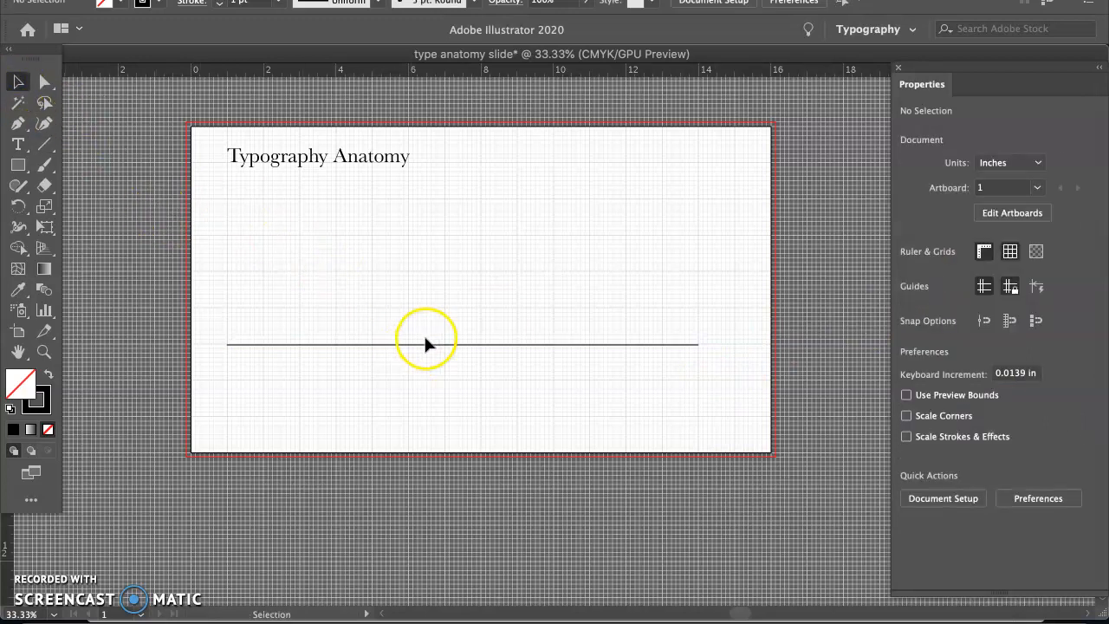
click(696, 345)
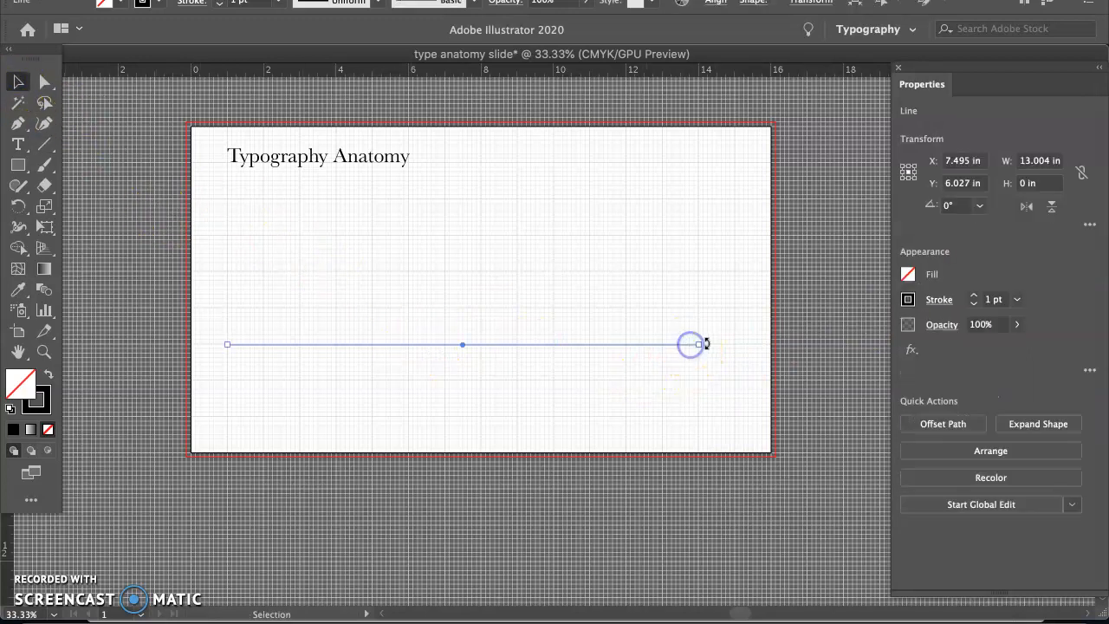
drag(698, 344, 735, 345)
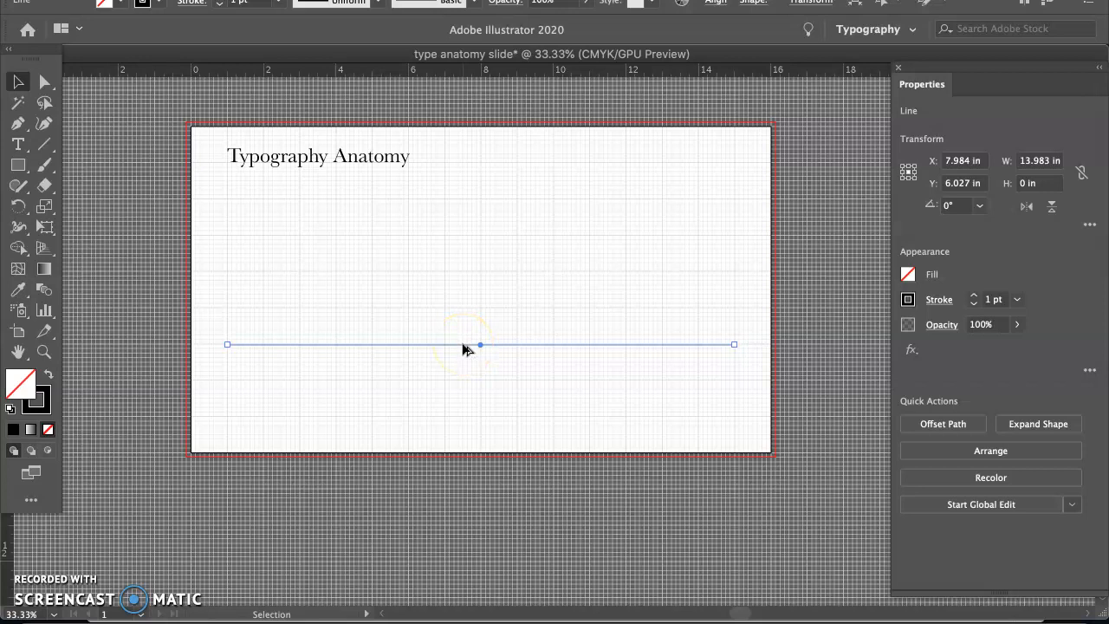
Step: Duplicate the horizontal line twice, placing the copies about 4 in and 5 in down the artboard
drag(462, 344, 450, 272)
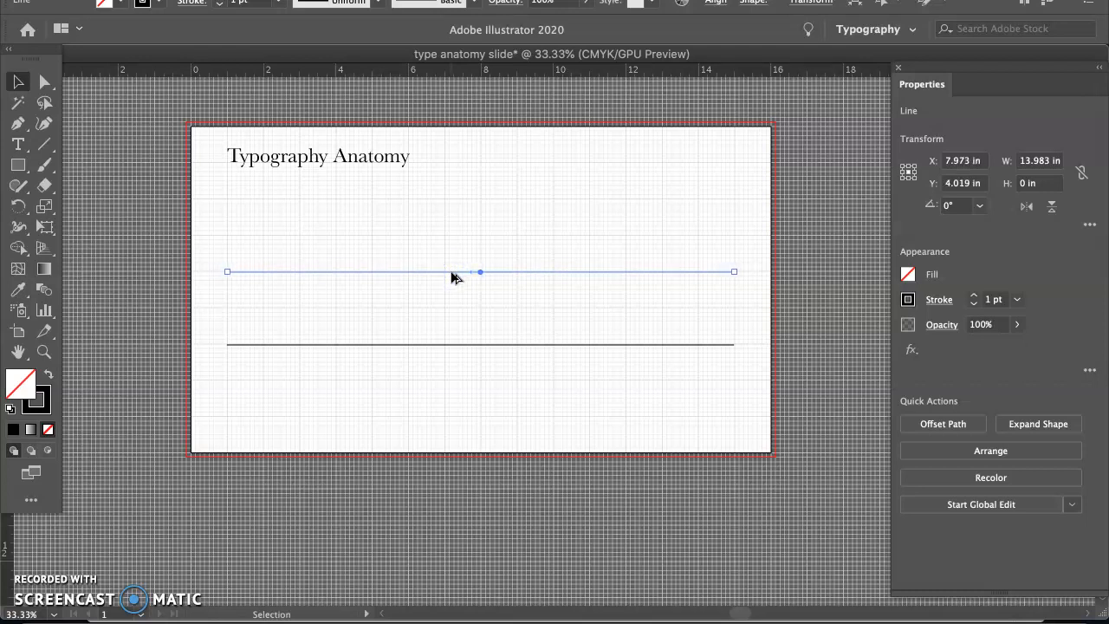
click(431, 417)
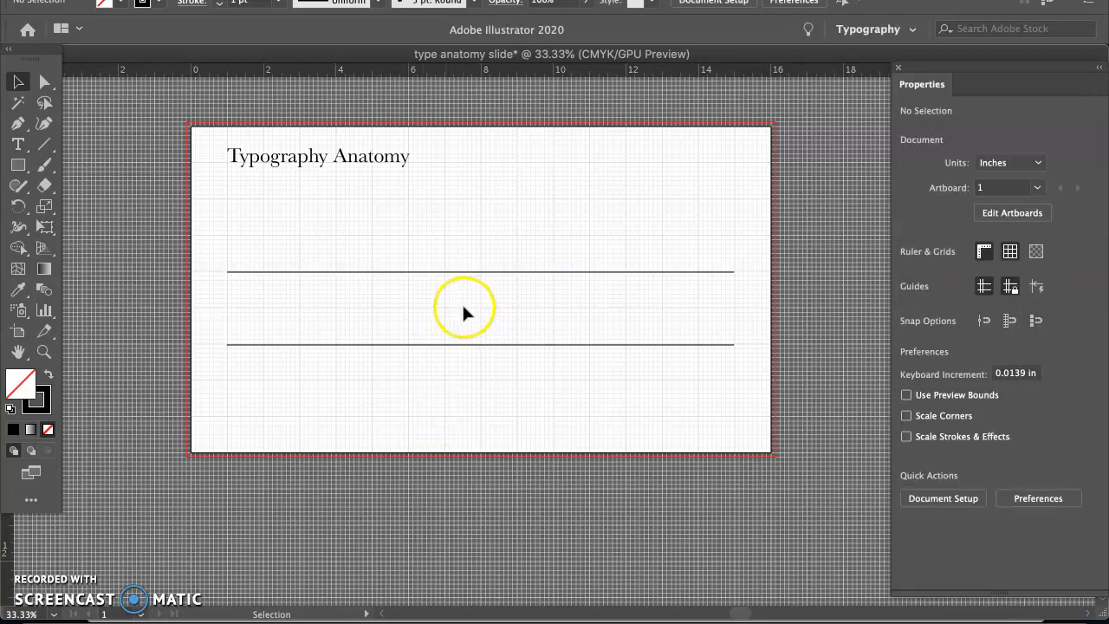
click(471, 272)
drag(471, 276, 473, 310)
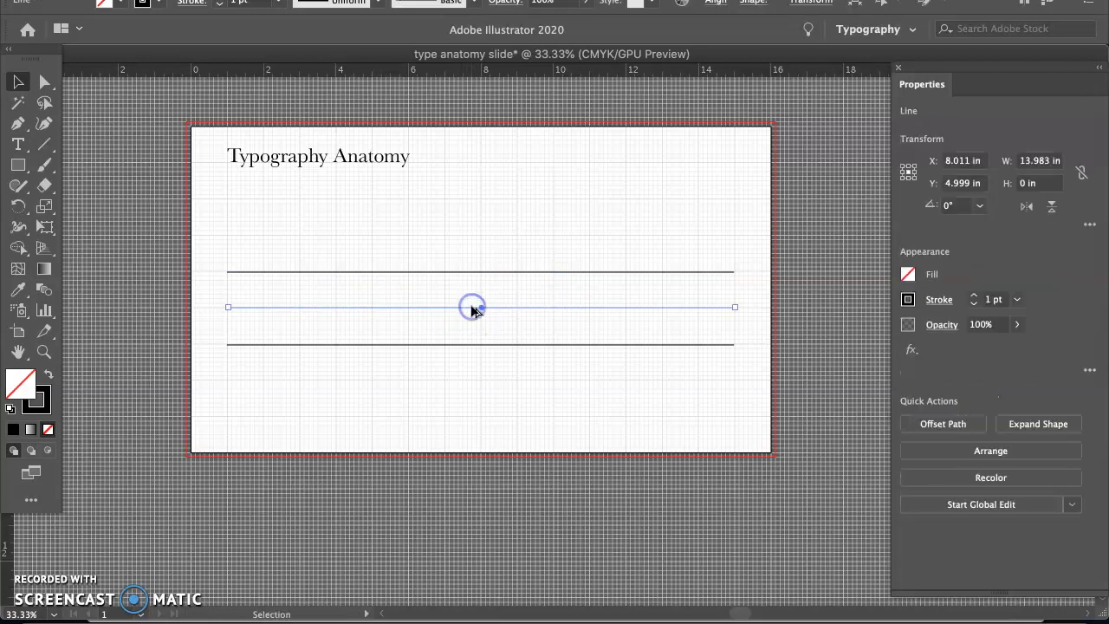
click(491, 407)
Step: Apply the first dashed border brush from the Borders_Dashed library to the middle line
click(509, 307)
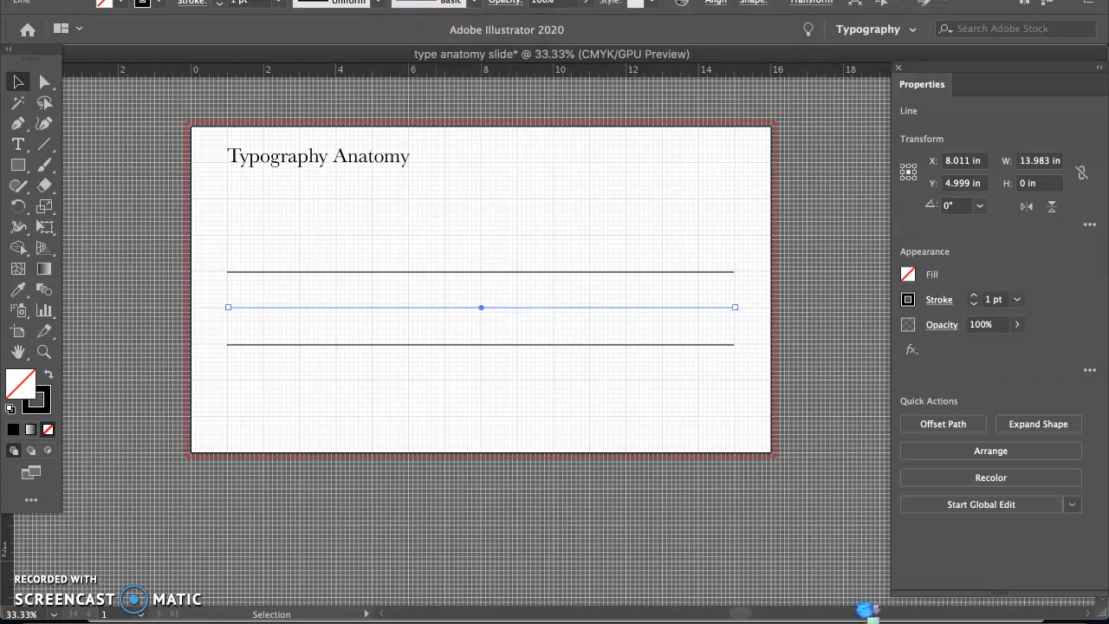
click(475, 7)
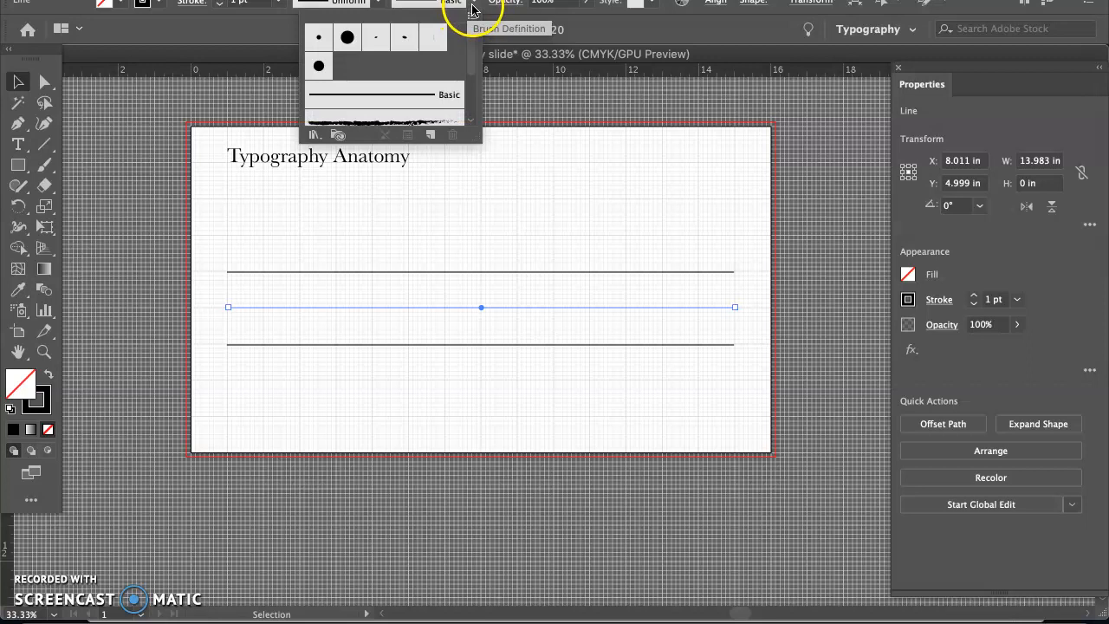
click(316, 137)
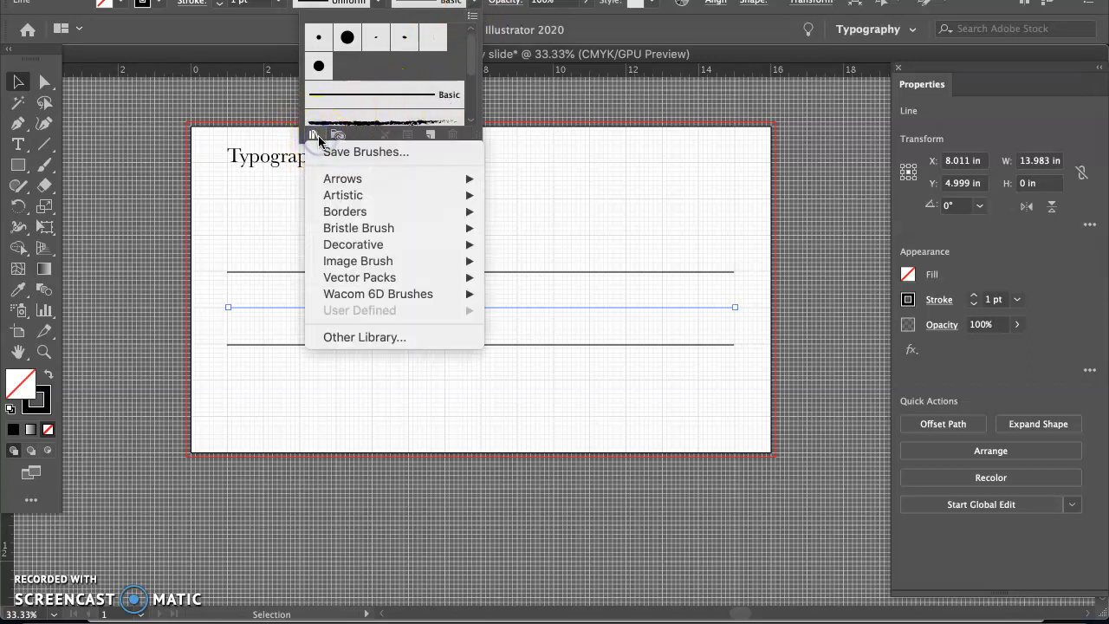
mouse_move(342, 199)
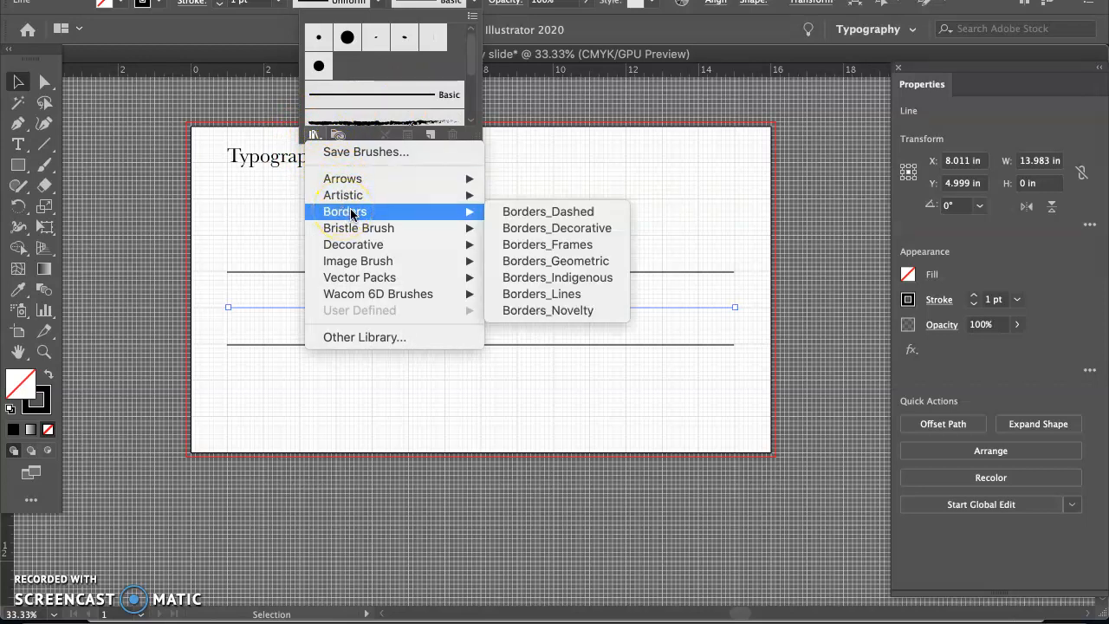
click(514, 214)
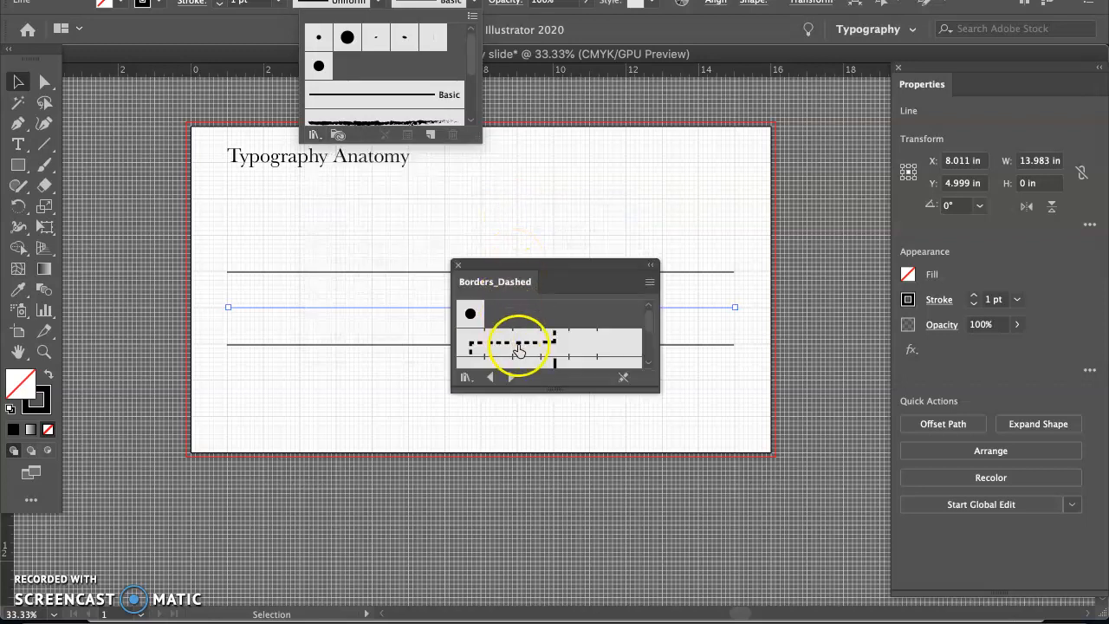
click(509, 344)
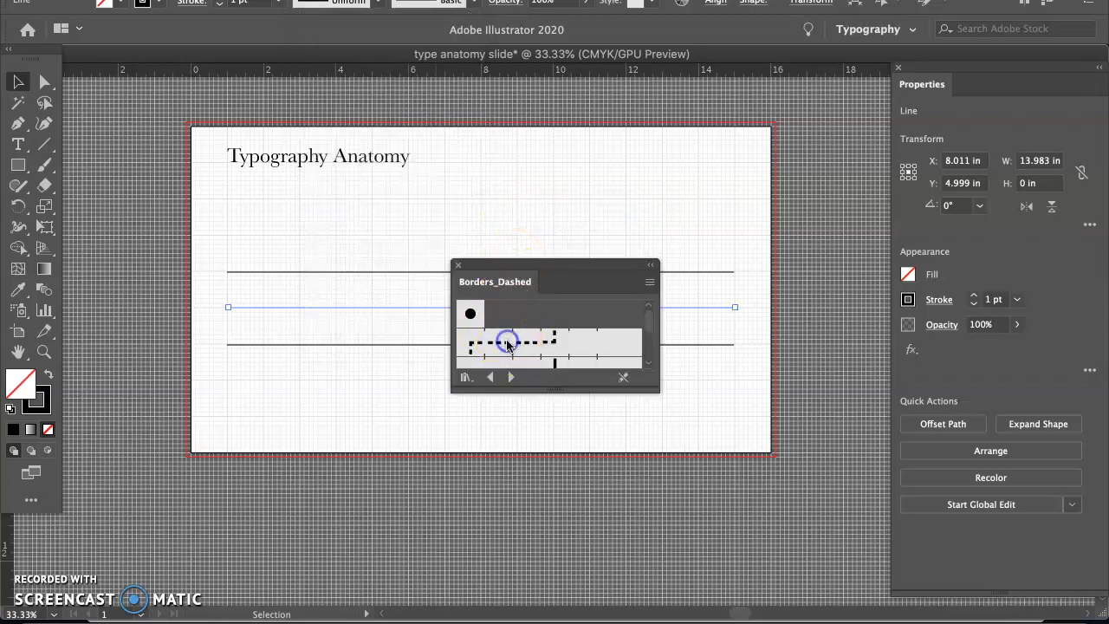
click(508, 344)
click(507, 342)
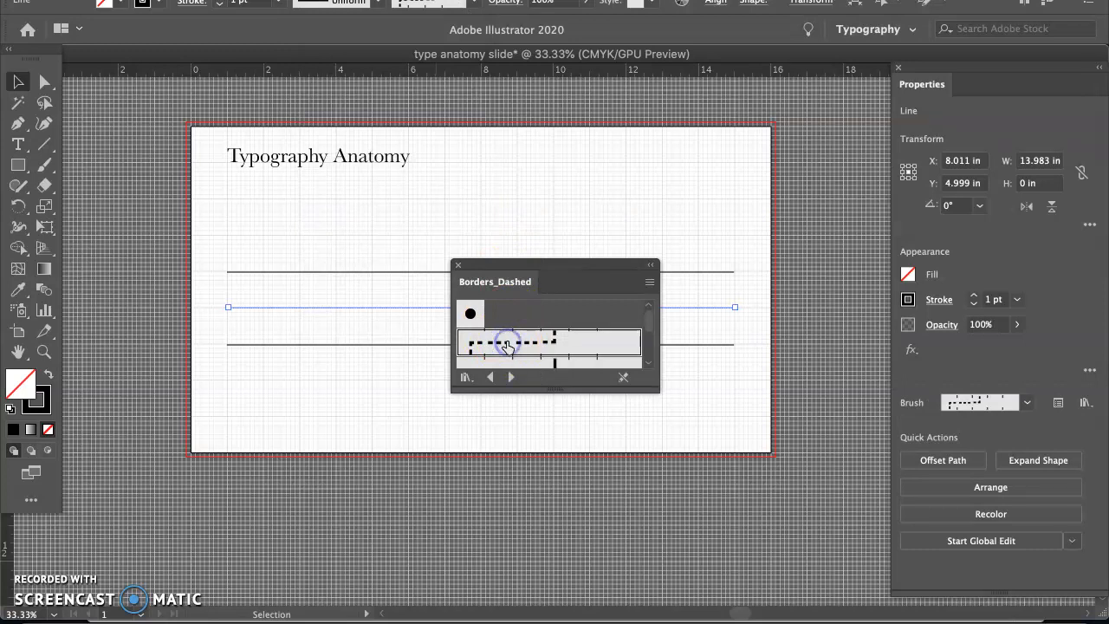
click(458, 264)
click(524, 282)
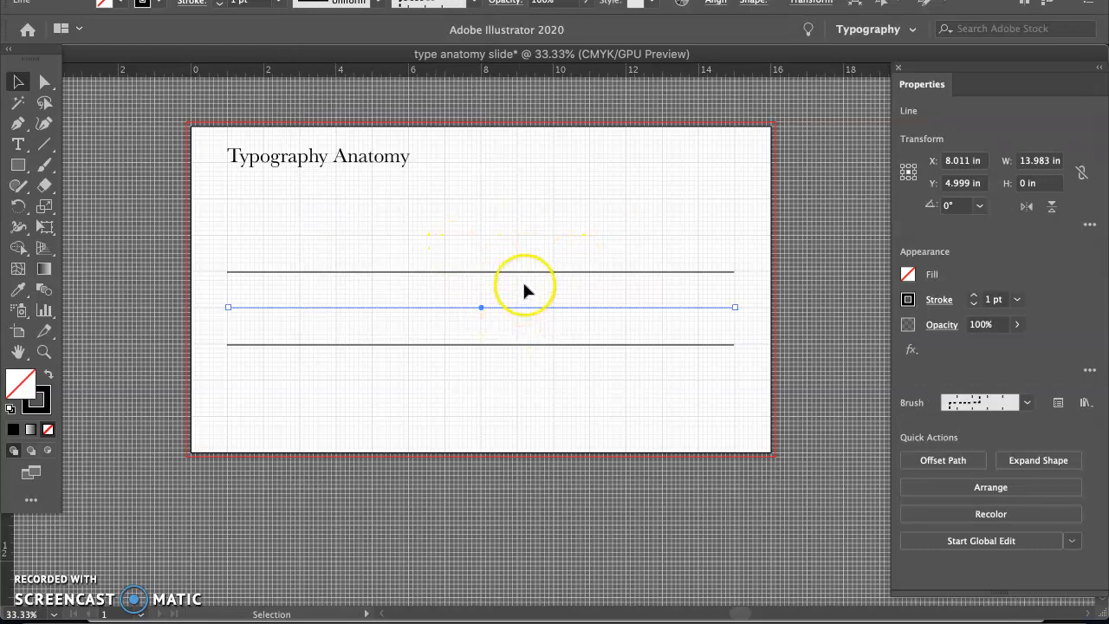
Step: Set the dashed middle line's stroke weight to 4 pt and its opacity to 34%
click(520, 308)
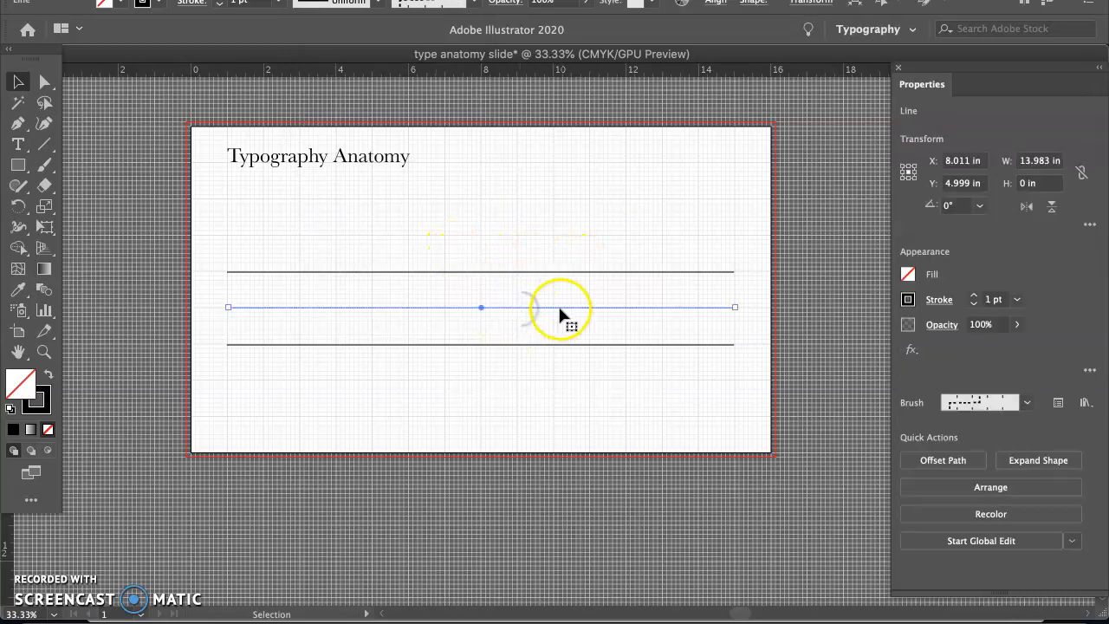
click(973, 295)
click(975, 297)
click(974, 295)
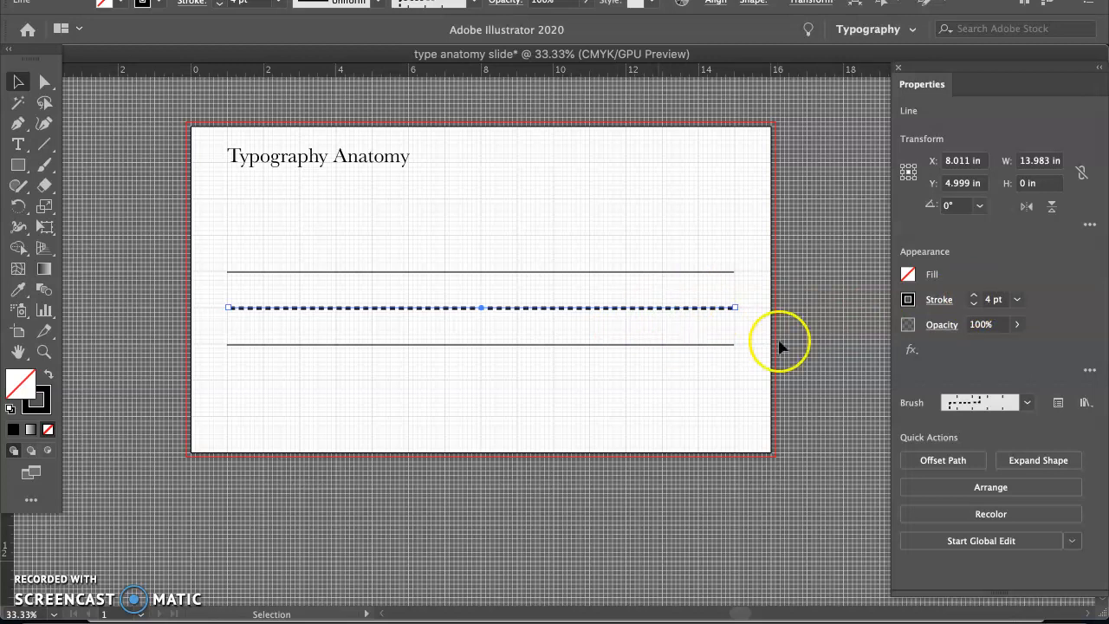
click(1016, 324)
drag(1013, 343, 983, 345)
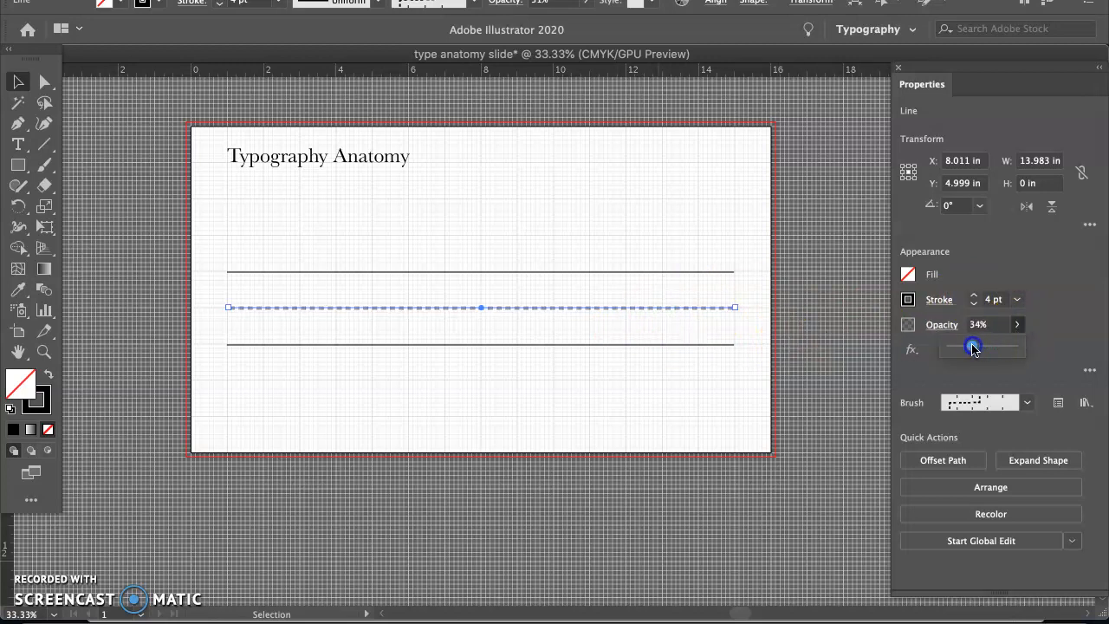
click(564, 366)
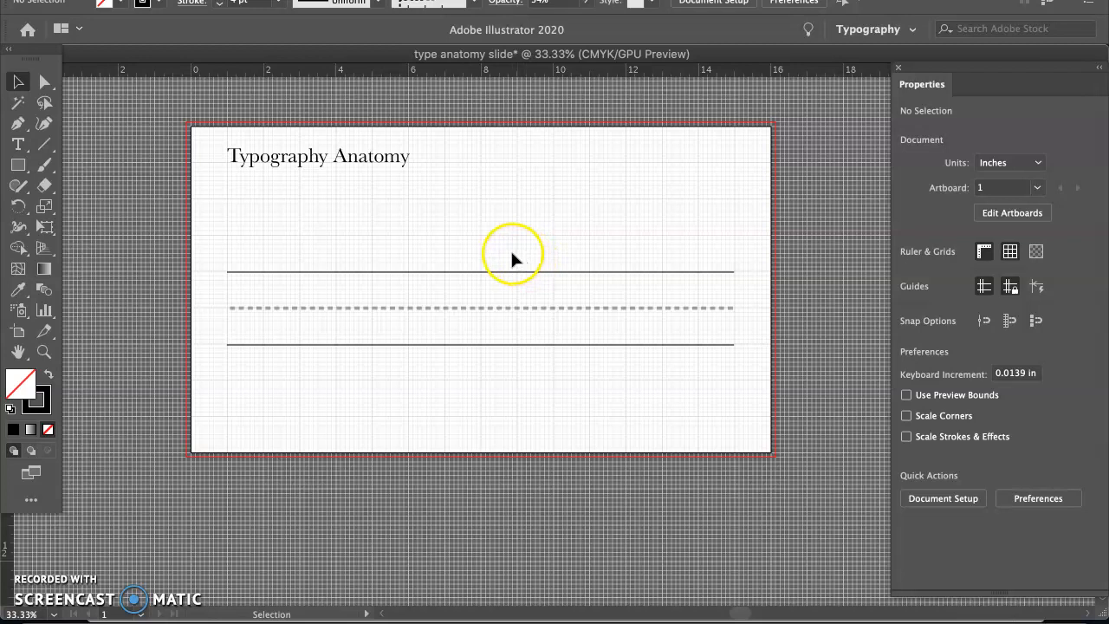
Step: Add a capital G as point text above the lines and set its font size to 150 pt
click(17, 144)
click(473, 211)
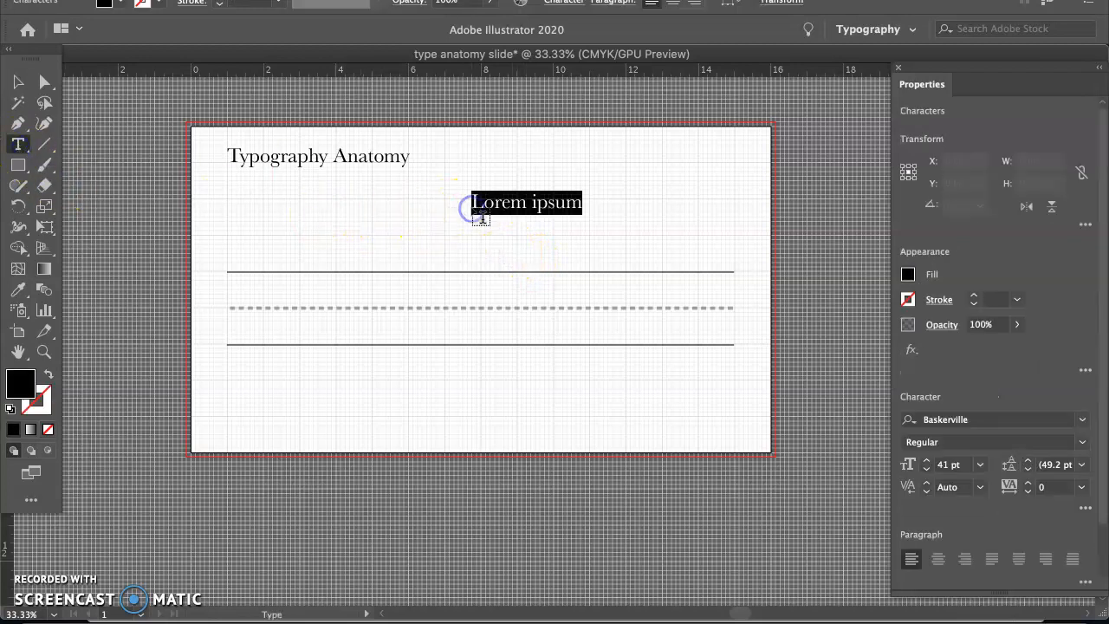
text(G)
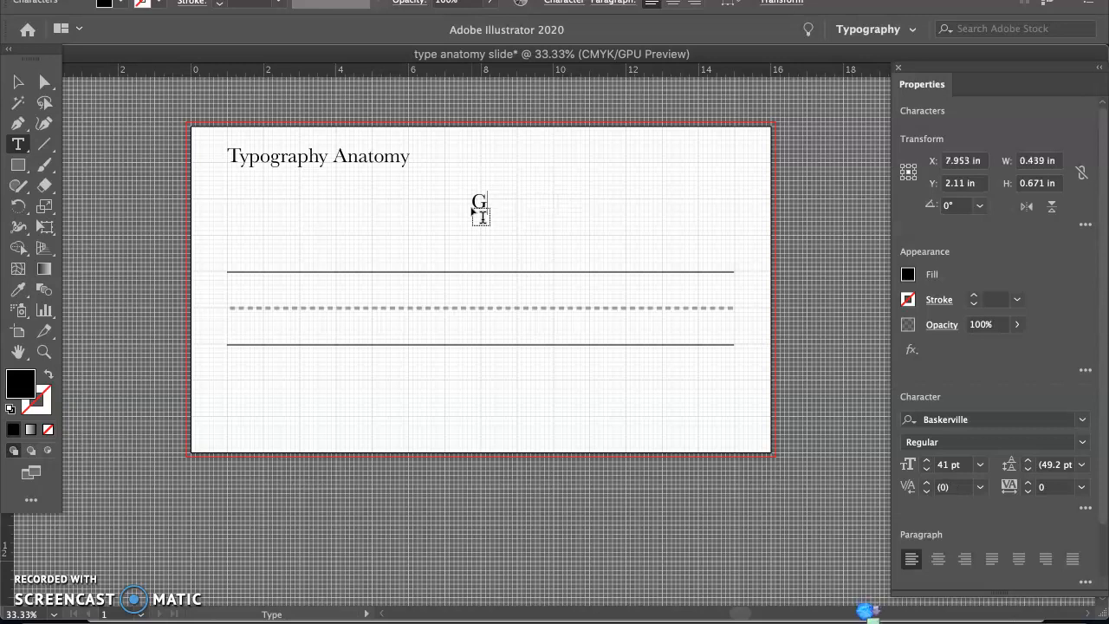
click(17, 82)
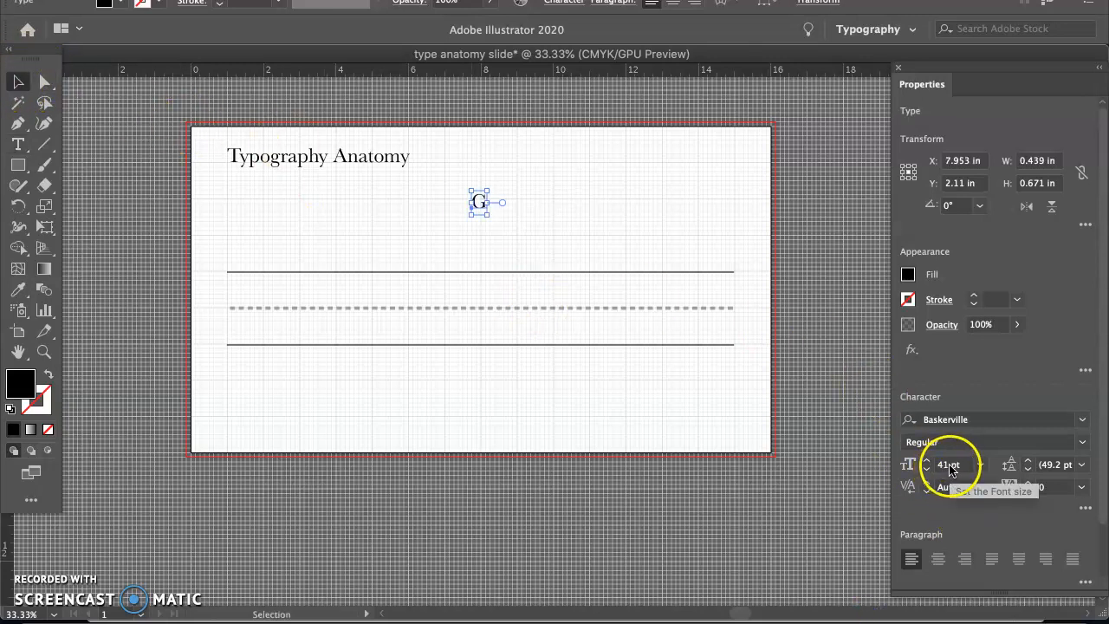
drag(948, 462, 928, 465)
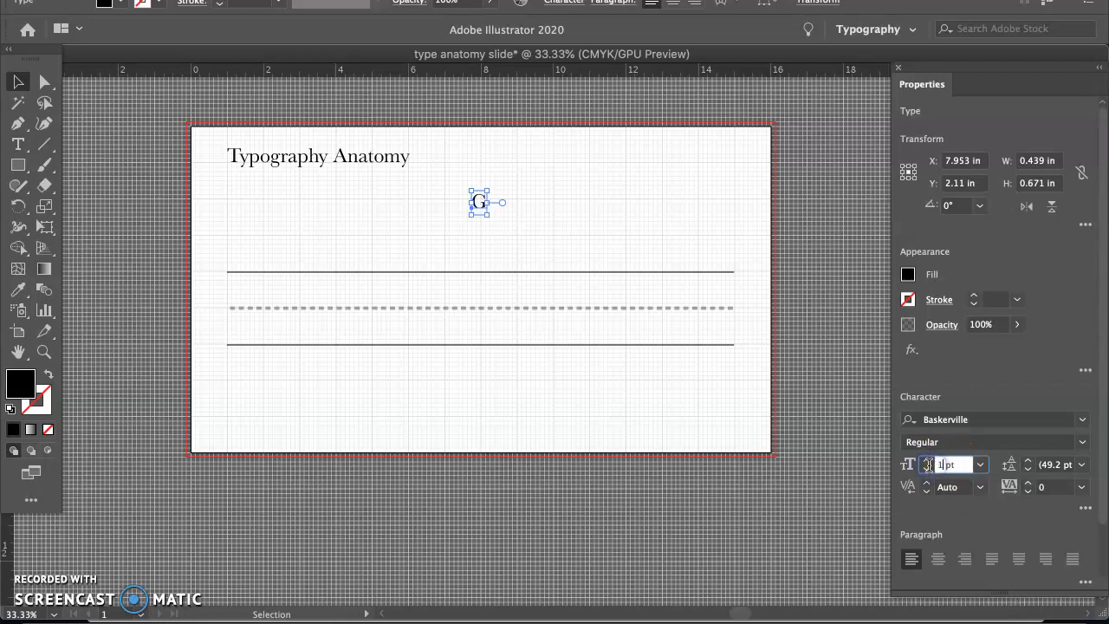
text(150)
key(Return)
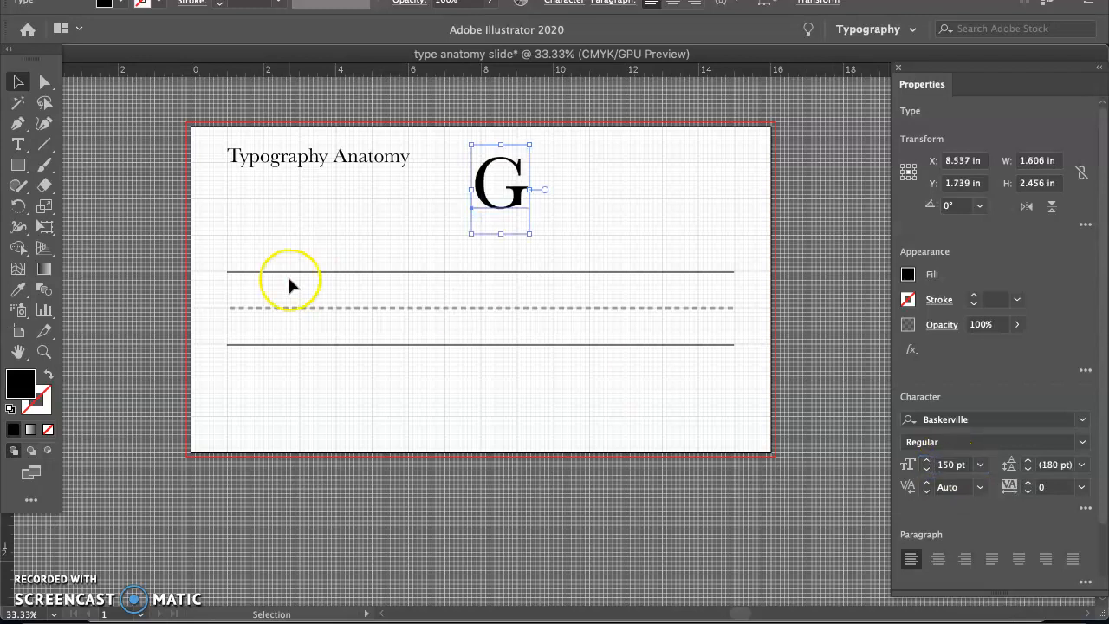
Step: Move the G onto the lower line at its left end and enlarge it to 207 pt to span the two solid lines
click(17, 80)
drag(493, 211, 236, 336)
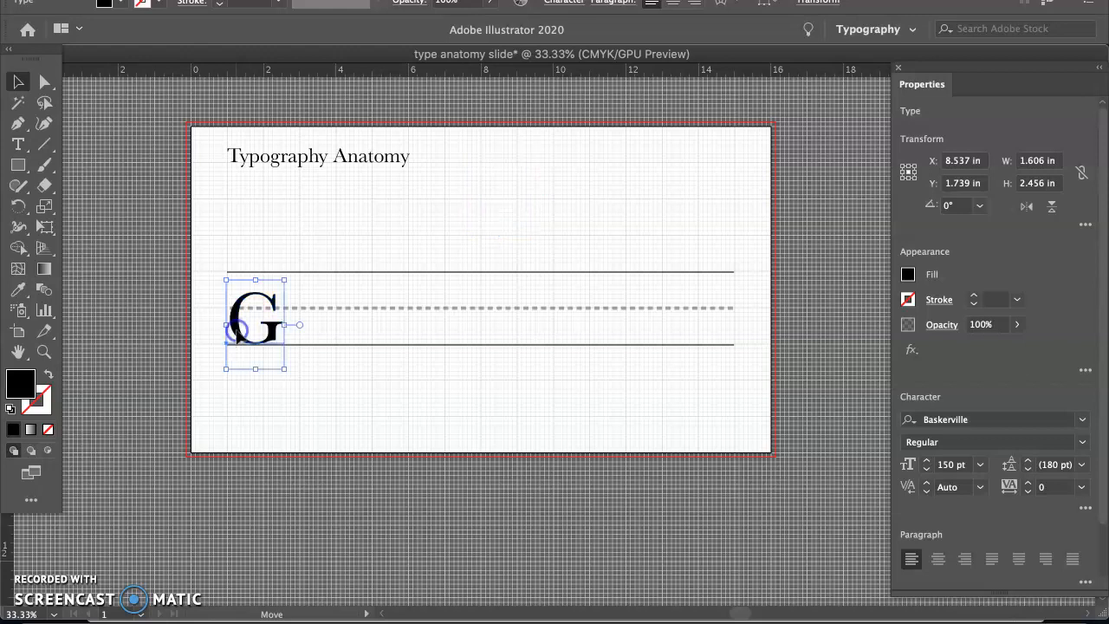
click(926, 460)
click(926, 460)
click(926, 460)
click(926, 460)
click(926, 460)
click(926, 460)
click(926, 460)
click(926, 460)
click(926, 463)
click(926, 463)
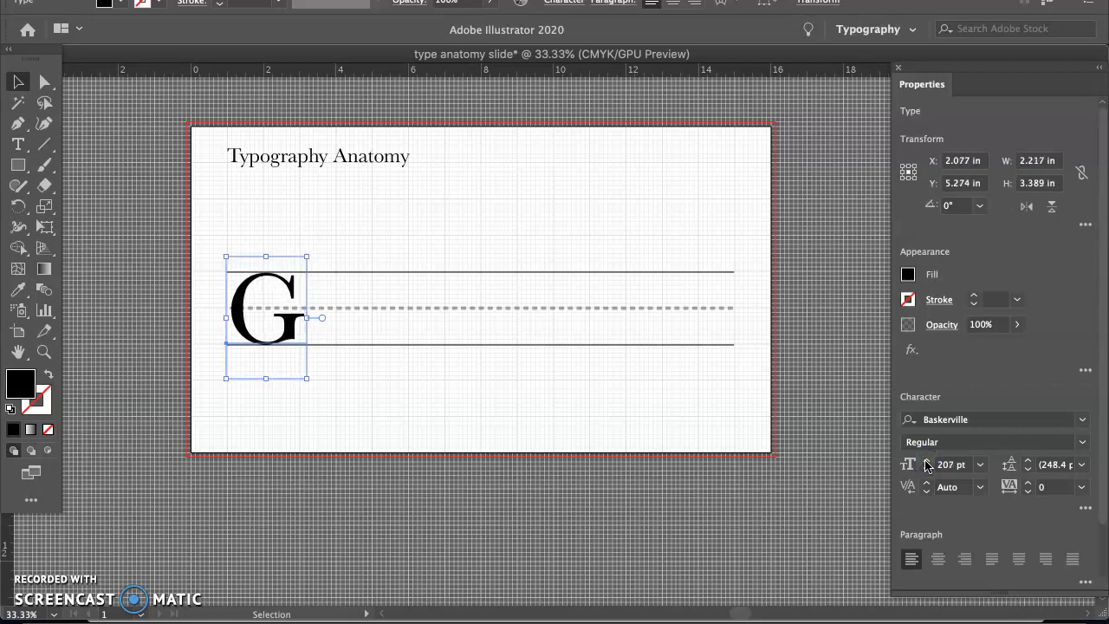
click(431, 410)
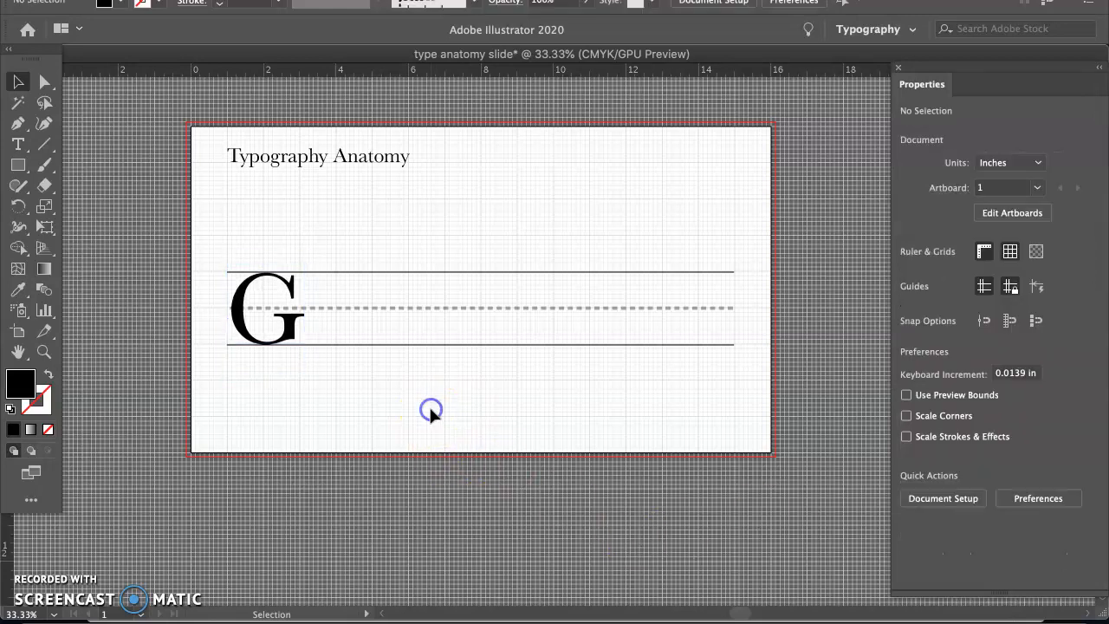
Step: Place a vertical ruler guide at 1 in and shift the G left so its curve touches the guide
click(235, 334)
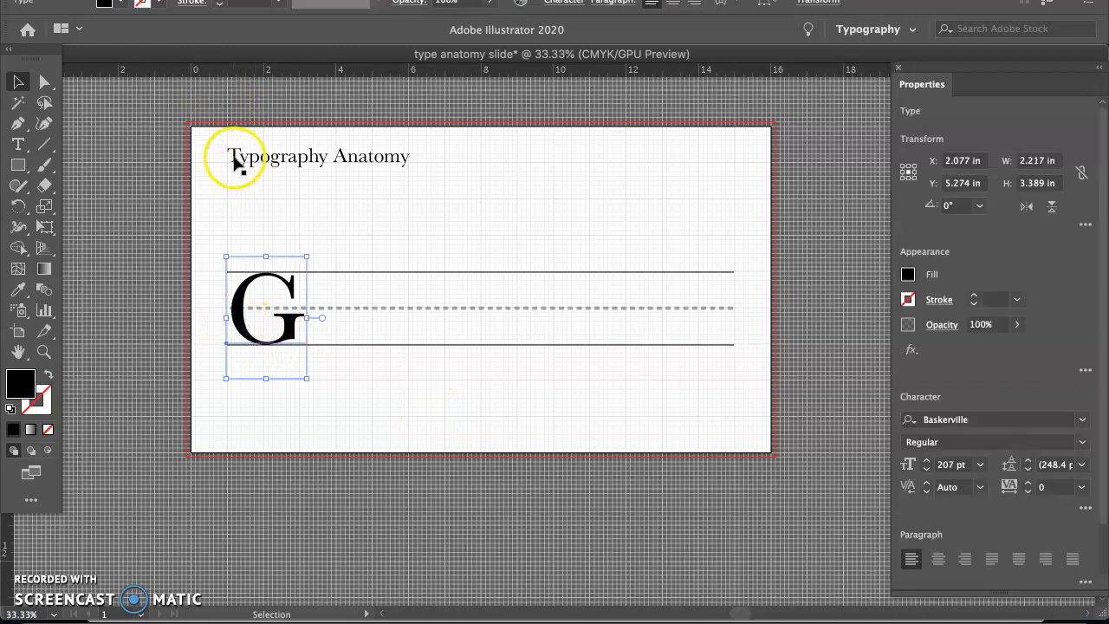
drag(7, 518, 228, 475)
drag(247, 327, 245, 330)
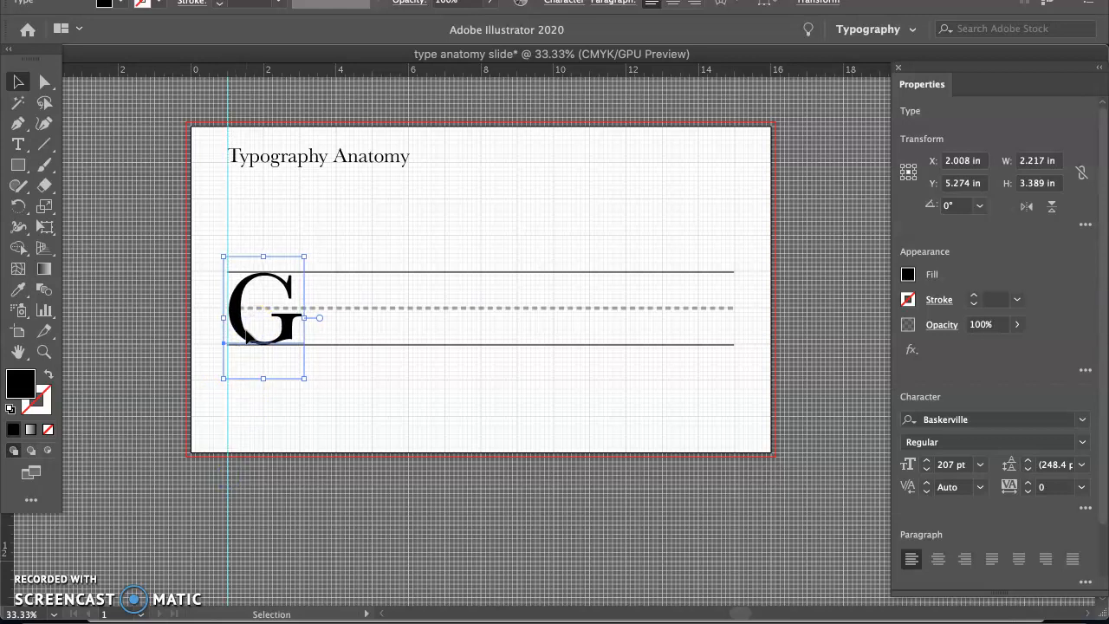
click(355, 236)
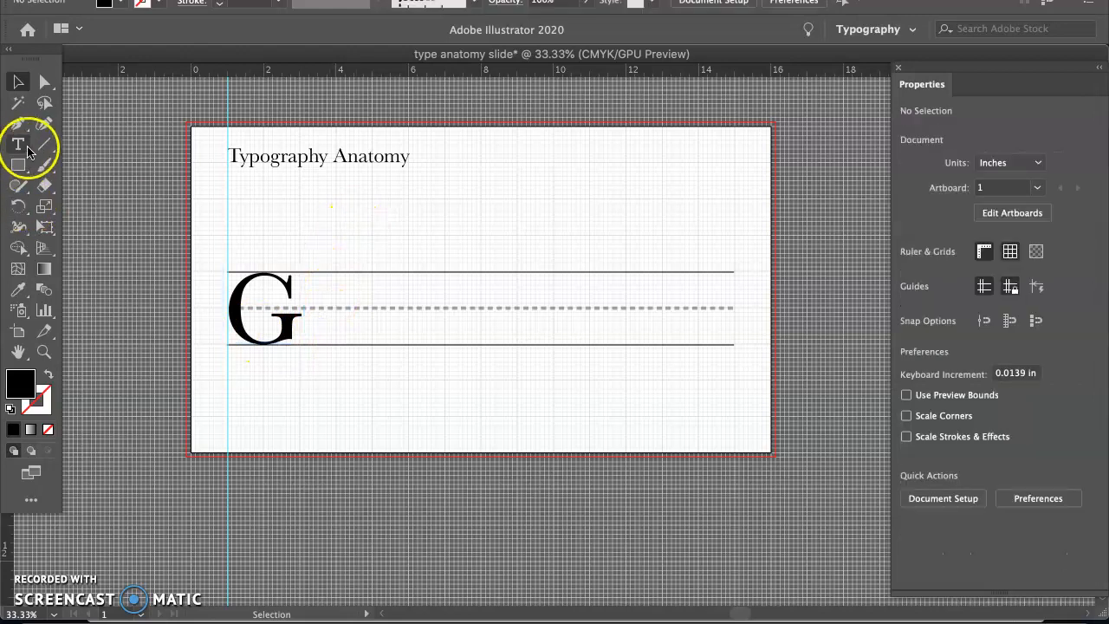
Step: Add a lowercase g and place it just right of the capital G, with its bowl resting on the lower line
click(18, 144)
click(384, 246)
text(g)
click(11, 86)
drag(426, 217, 344, 337)
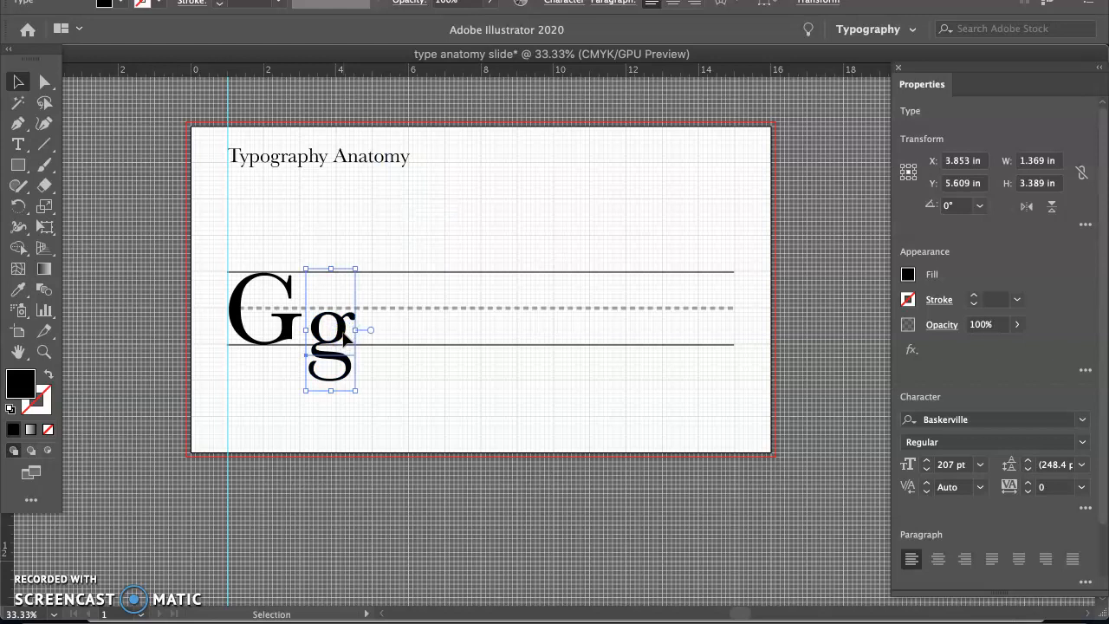
Step: Nudge the dashed line down to about 5.12 in so it meets the top of the lowercase g's bowl
click(412, 308)
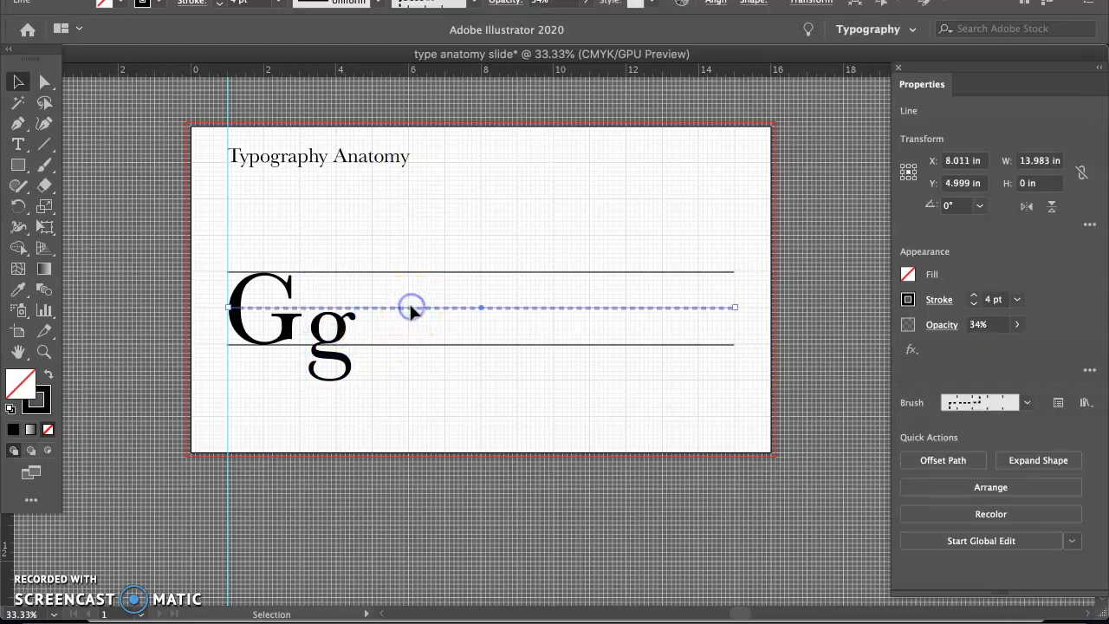
key(Down)
key(Down)
key(Down)
key(Down)
key(Down)
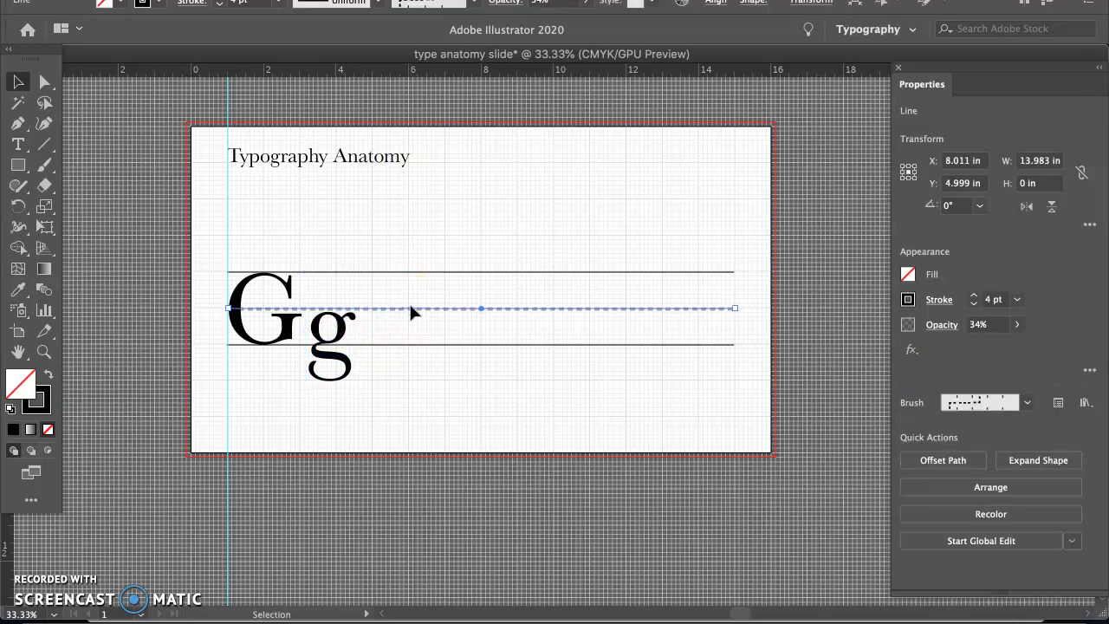
key(Down)
key(Down)
key(Down)
key(Down)
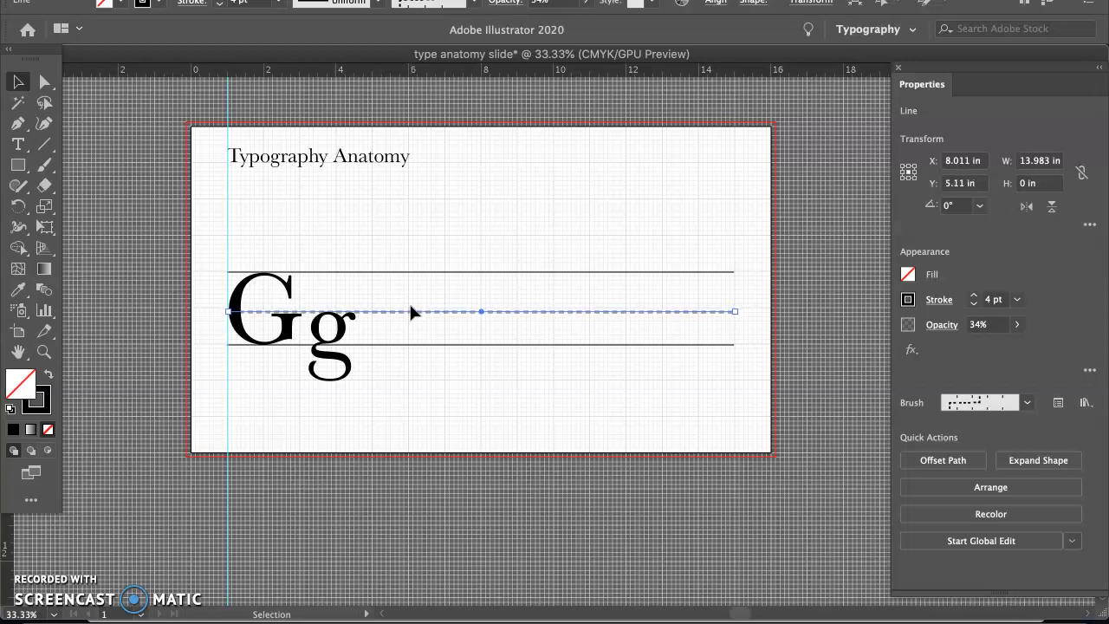
click(340, 301)
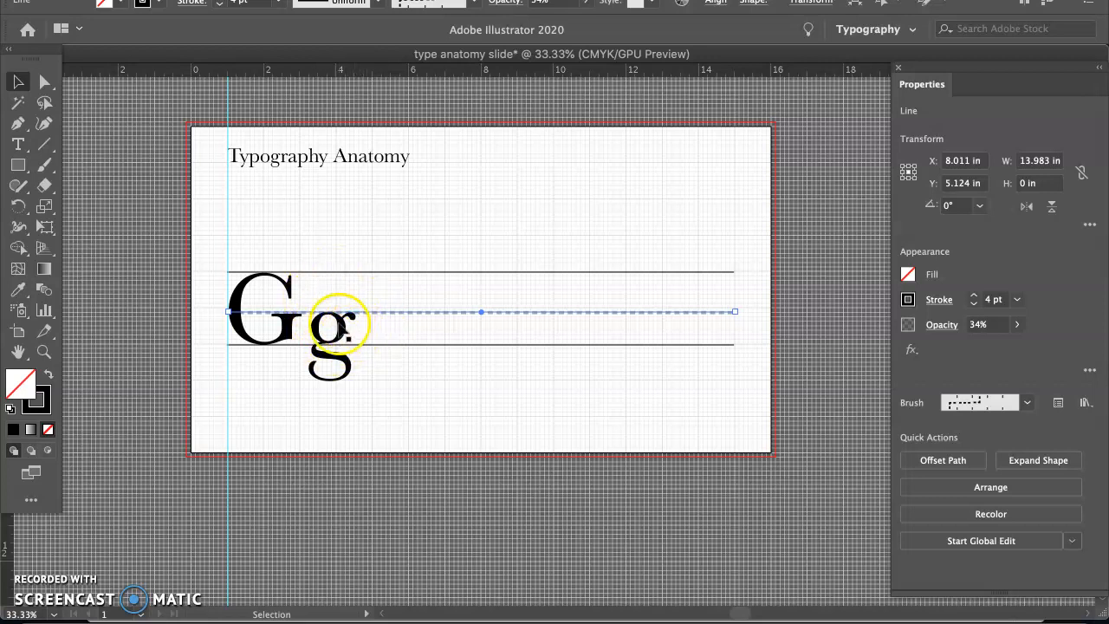
Step: Nudge the lowercase g down to about 5.64 in so the top of its bowl sits against the dashed line
click(343, 338)
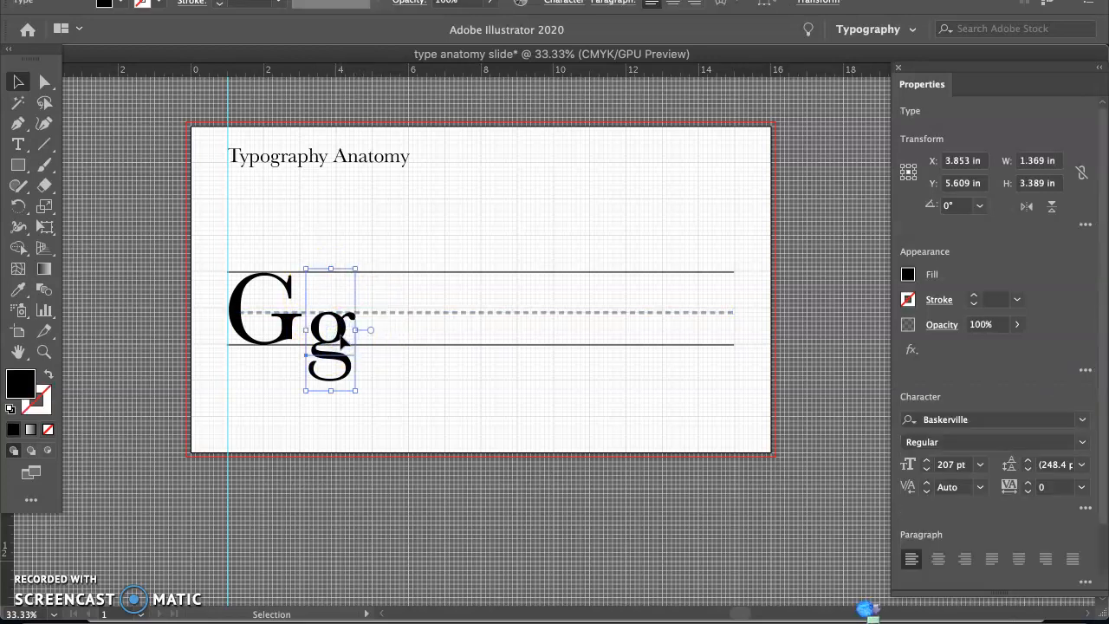
key(Down)
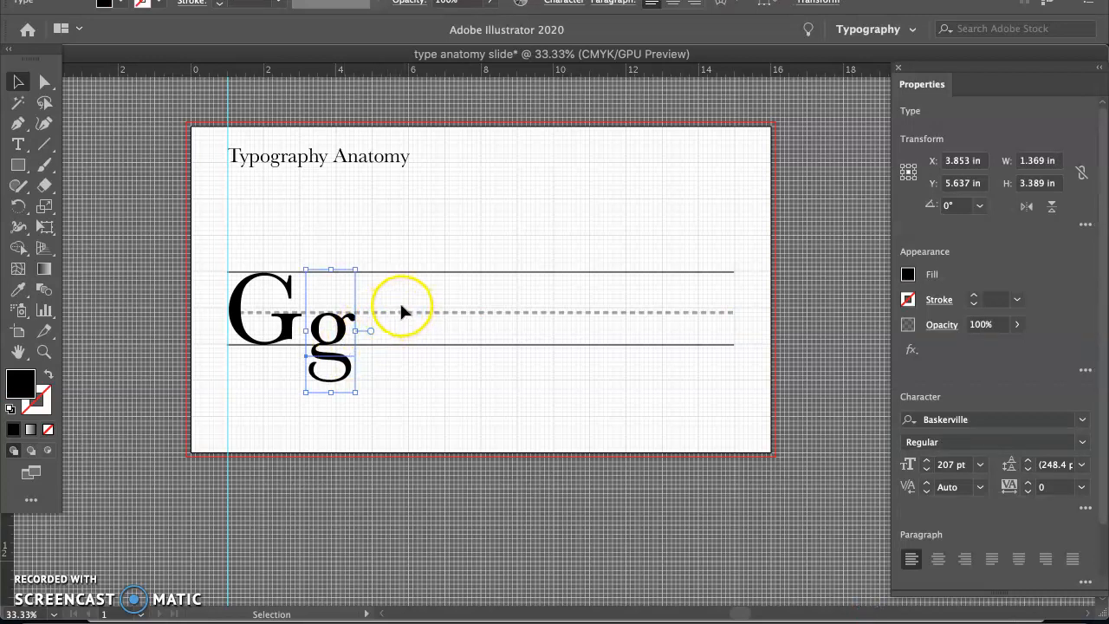
click(382, 342)
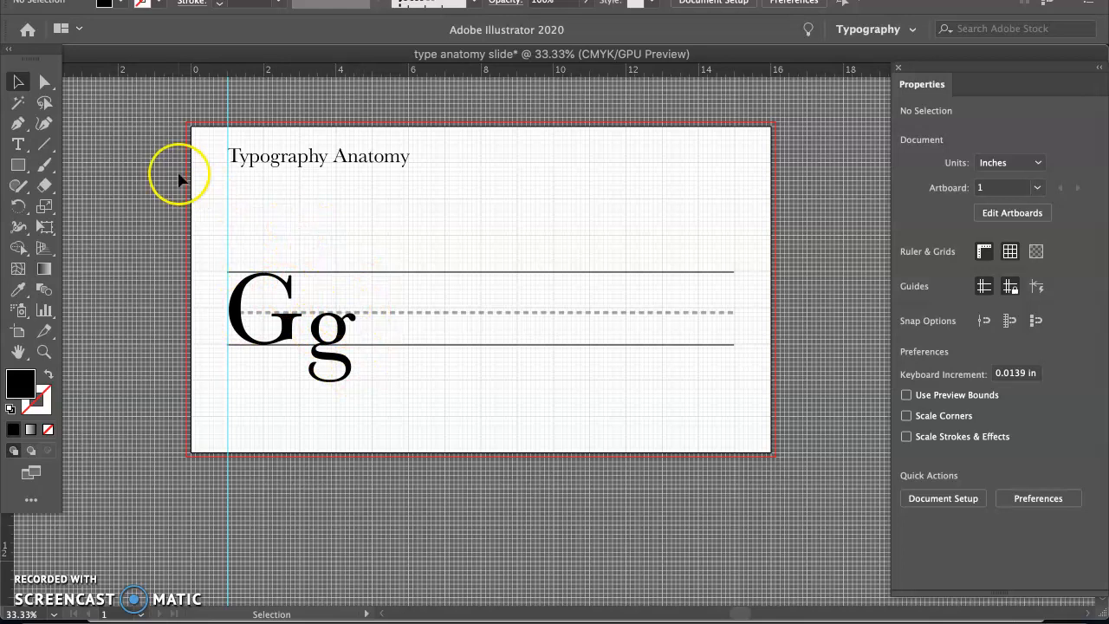
Step: Draw a diagonal line about 1 in wide and 1.6 in high down to the lowercase g's ear, with a black stroke
drag(55, 145, 97, 147)
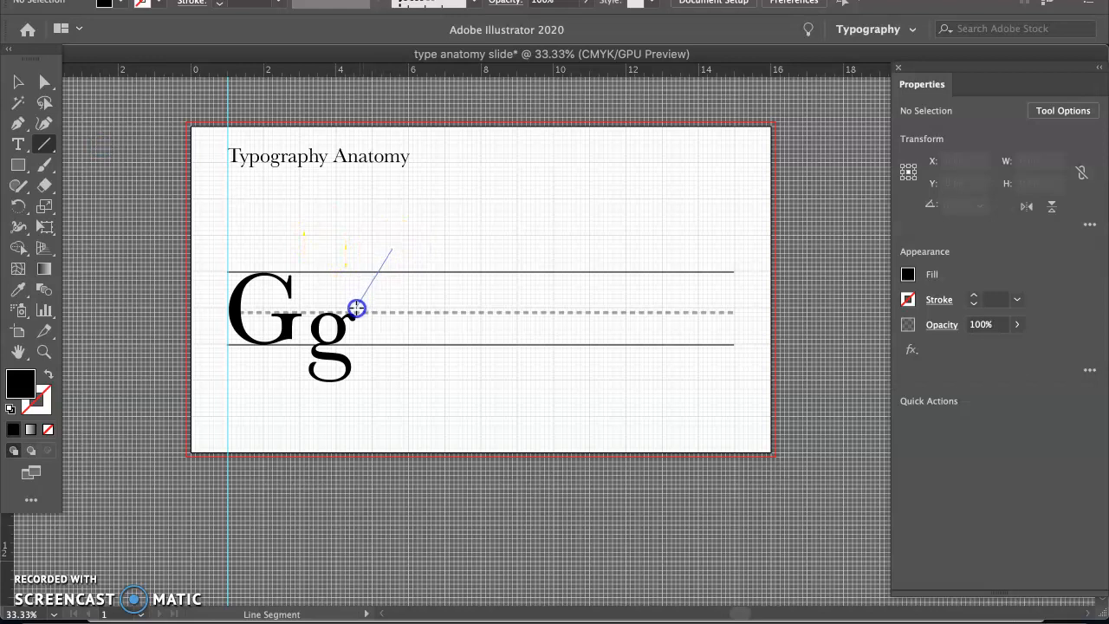
drag(356, 308, 356, 307)
click(920, 307)
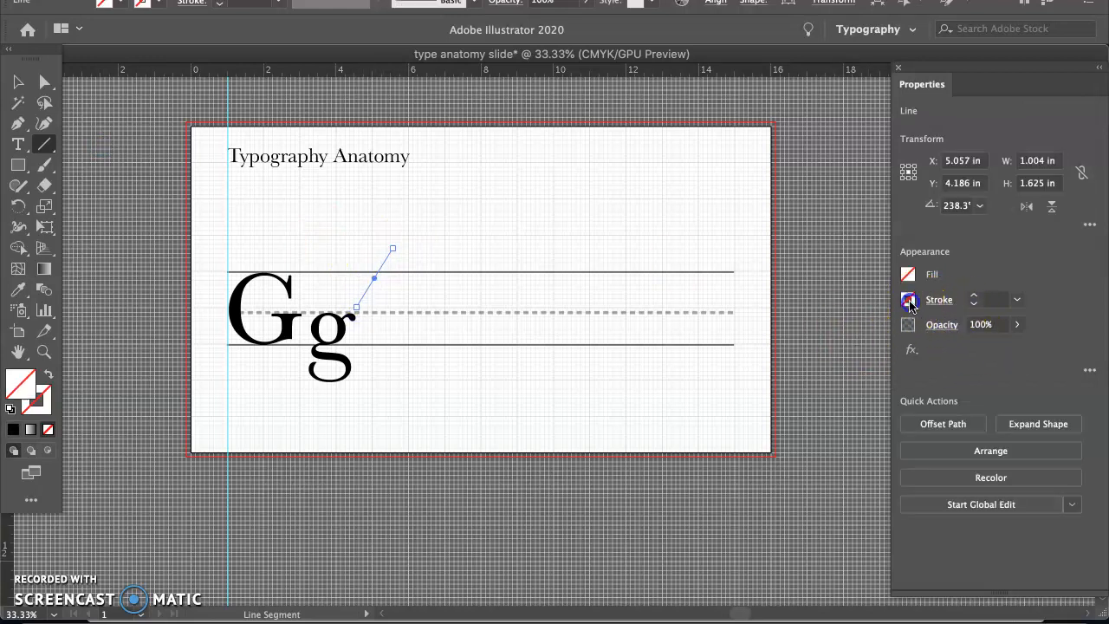
click(755, 363)
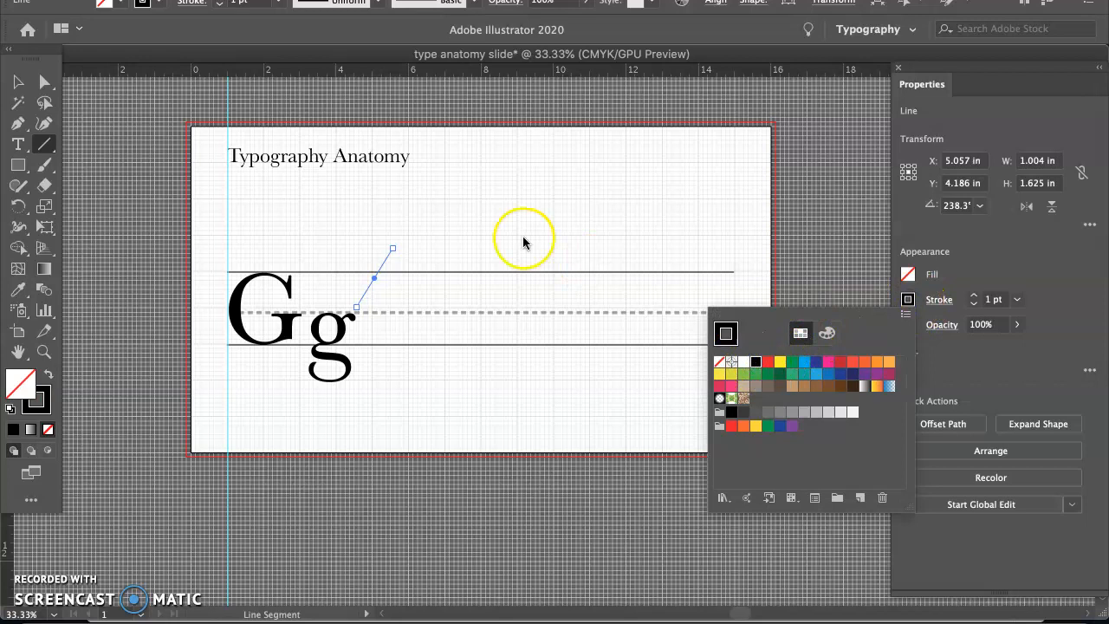
click(478, 238)
Step: Apply a thin-shafted arrow brush from the Arrows_Standard library to the diagonal line and close the library
click(17, 82)
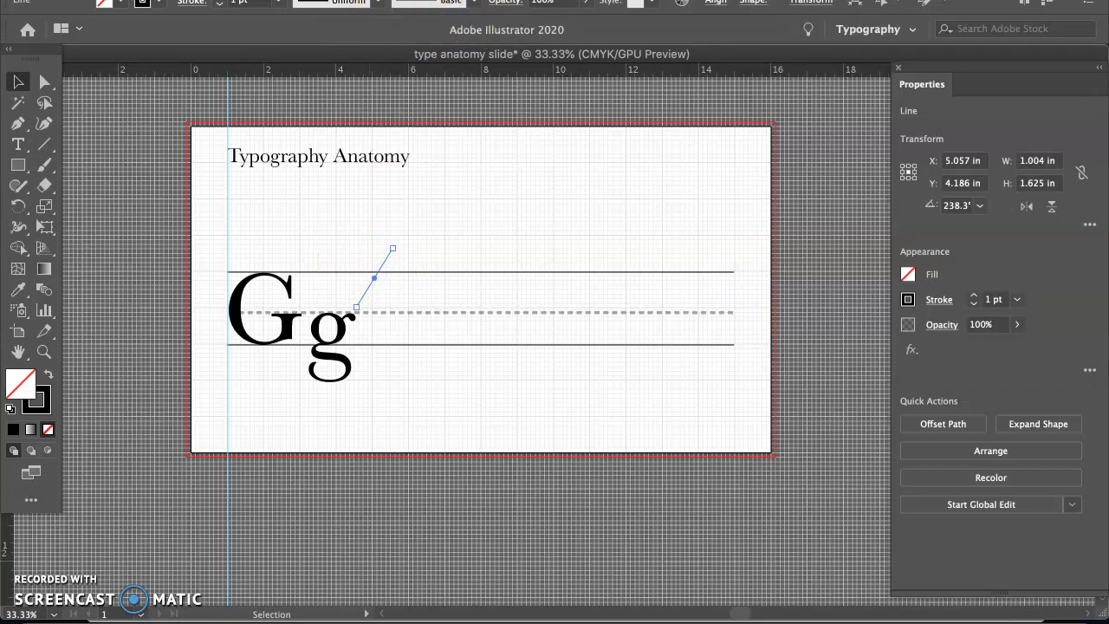
click(475, 9)
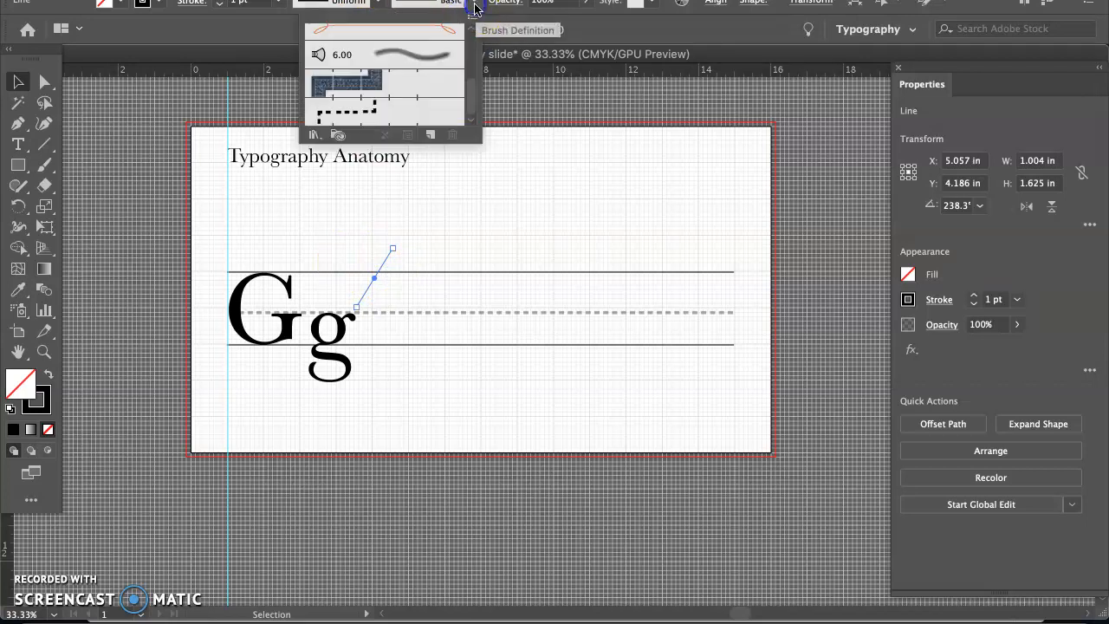
click(313, 136)
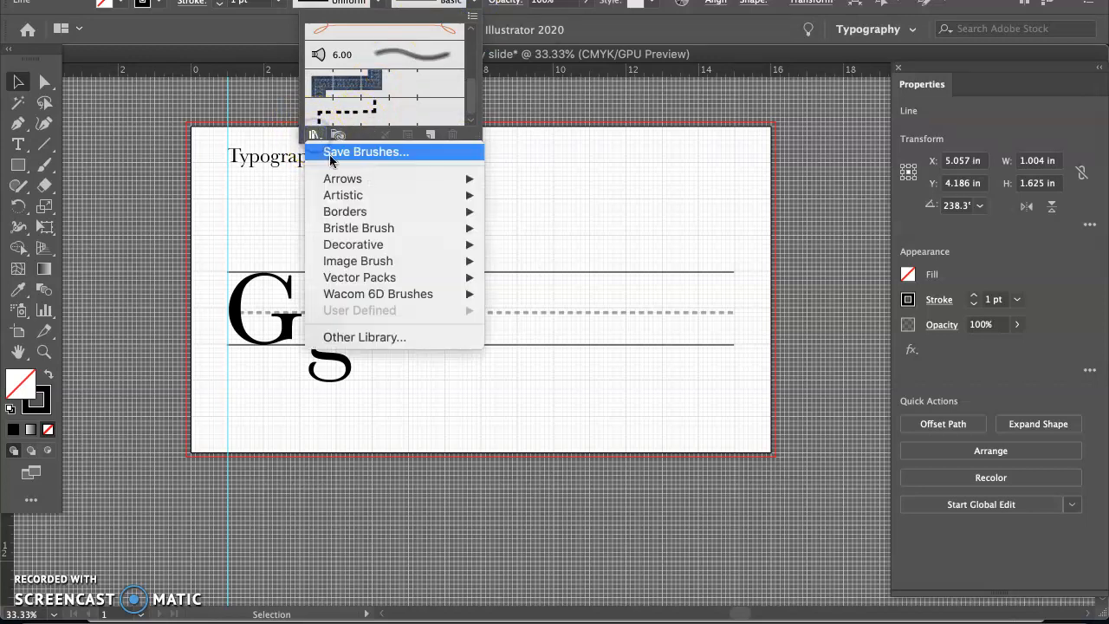
mouse_move(342, 180)
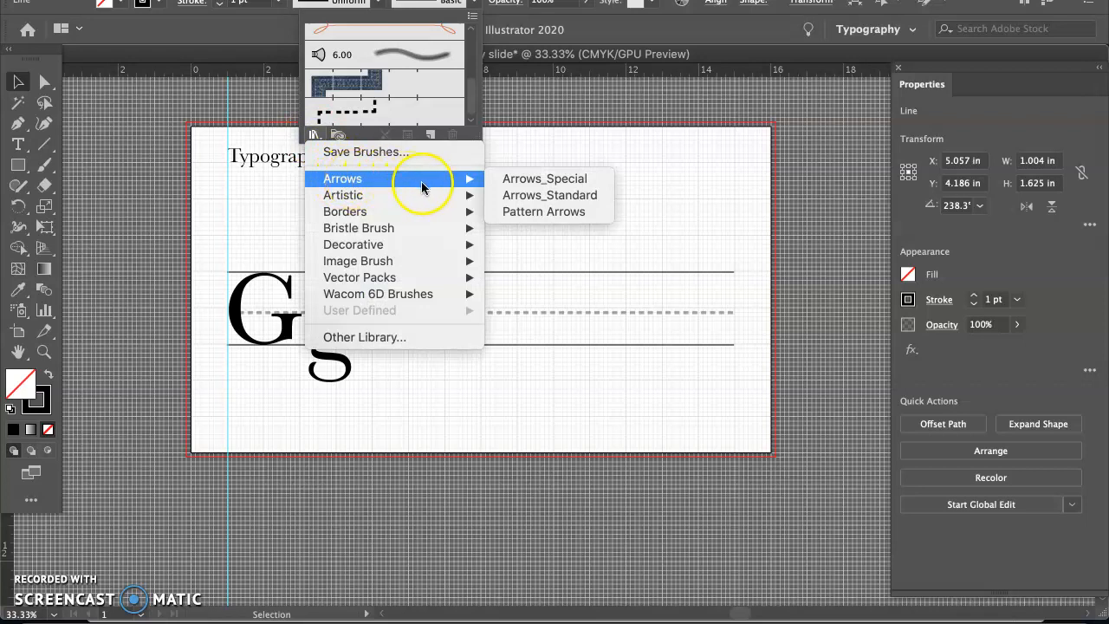
click(522, 195)
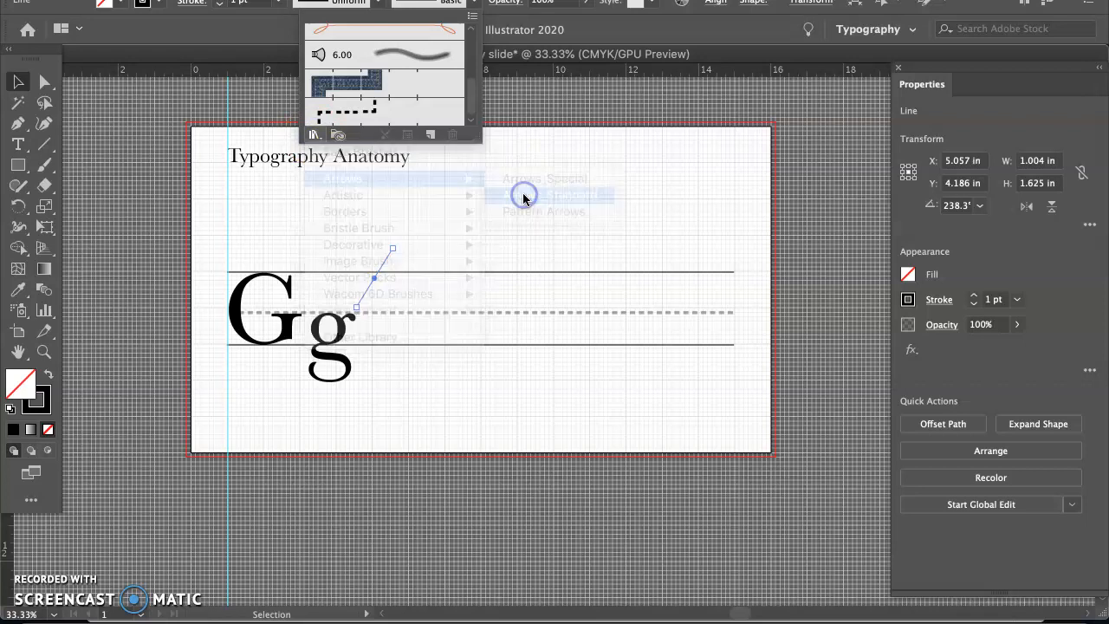
click(651, 366)
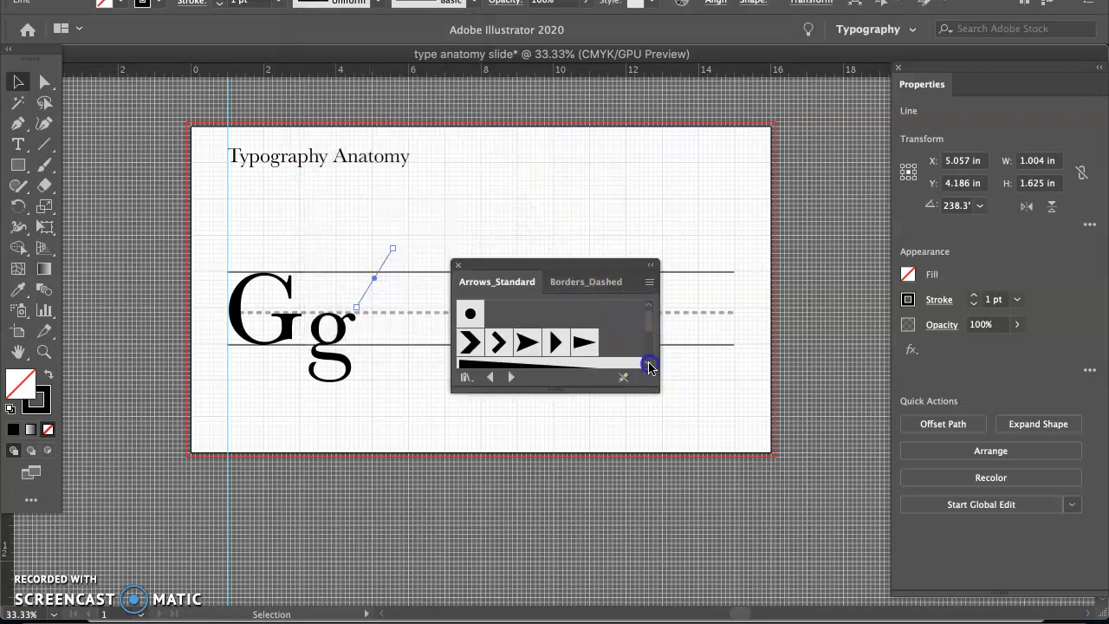
click(650, 366)
click(650, 366)
click(650, 365)
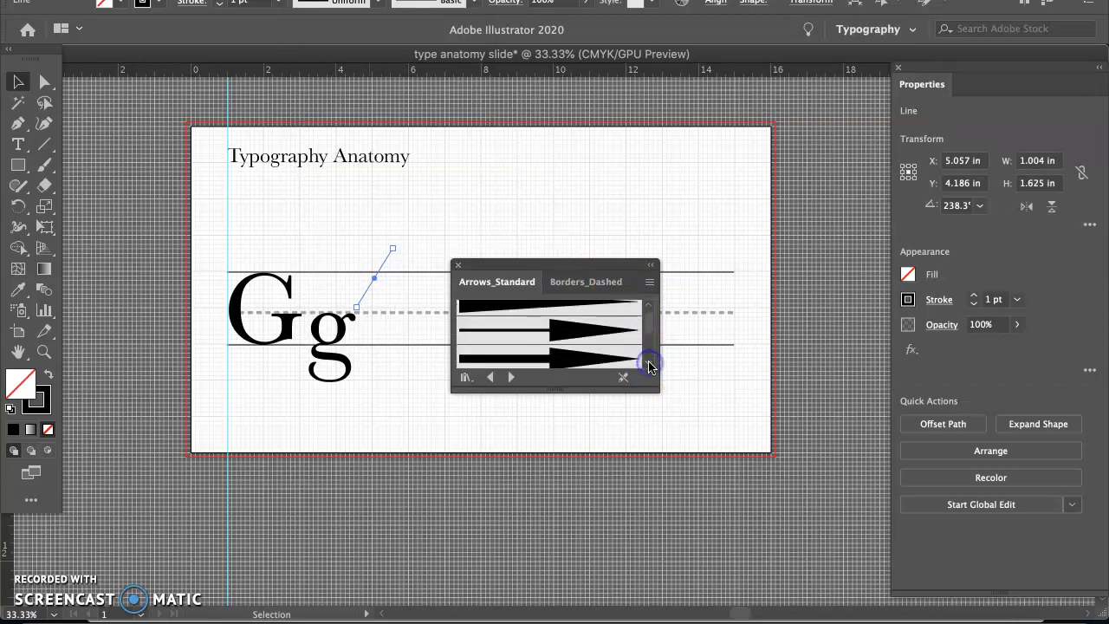
click(593, 332)
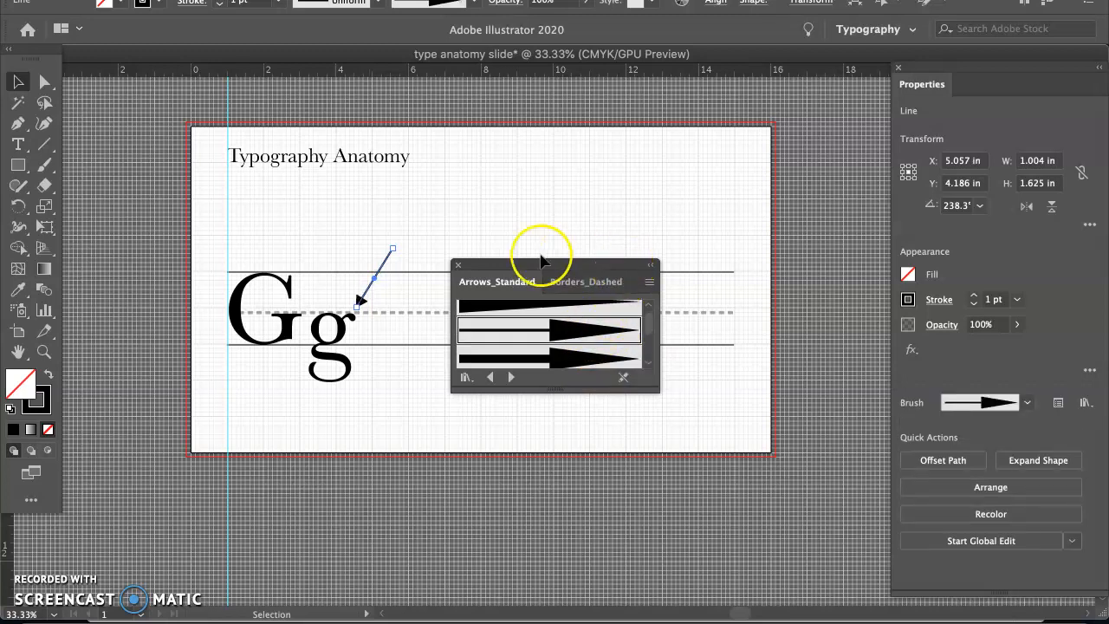
click(457, 265)
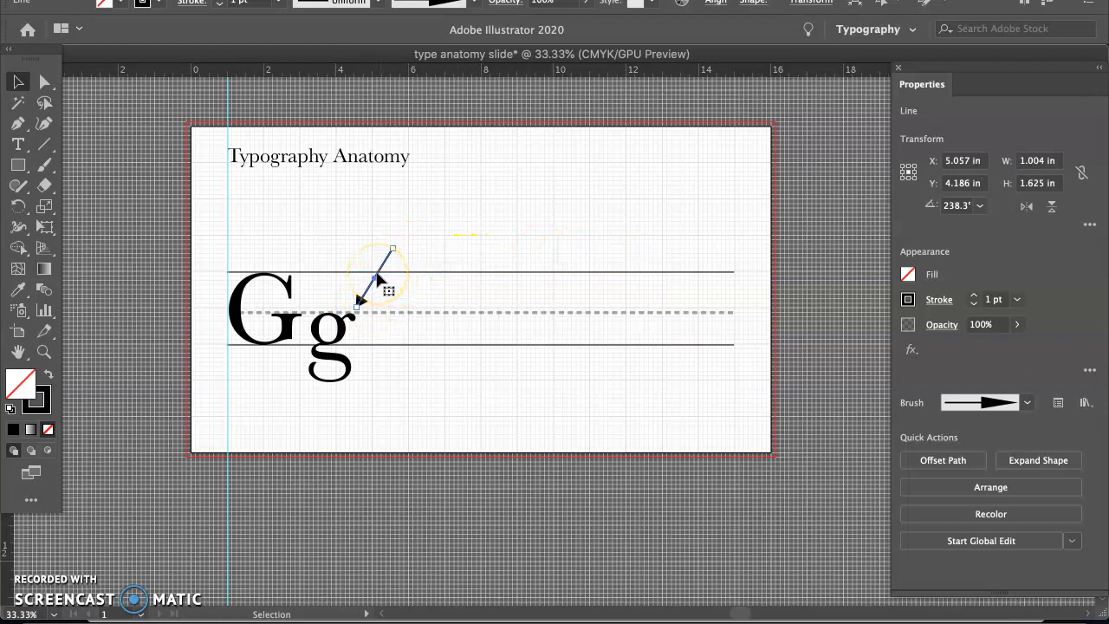
Step: Move the arrow below the guide lines and rotate it to about 152° so it points at the lowercase g's lower loop
drag(378, 276, 385, 393)
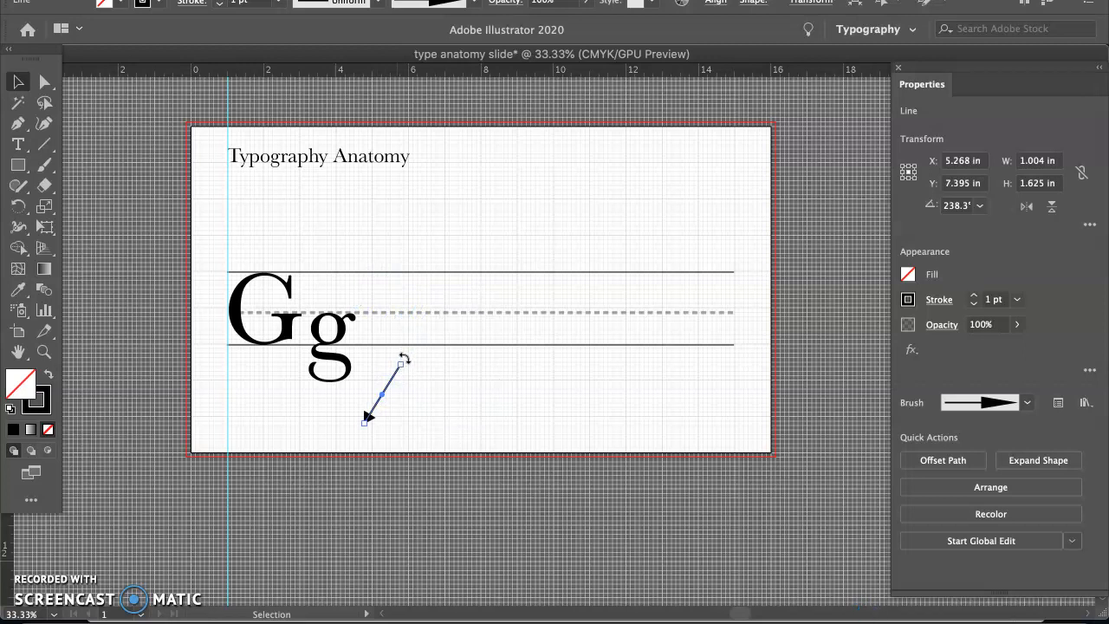
drag(405, 357, 427, 417)
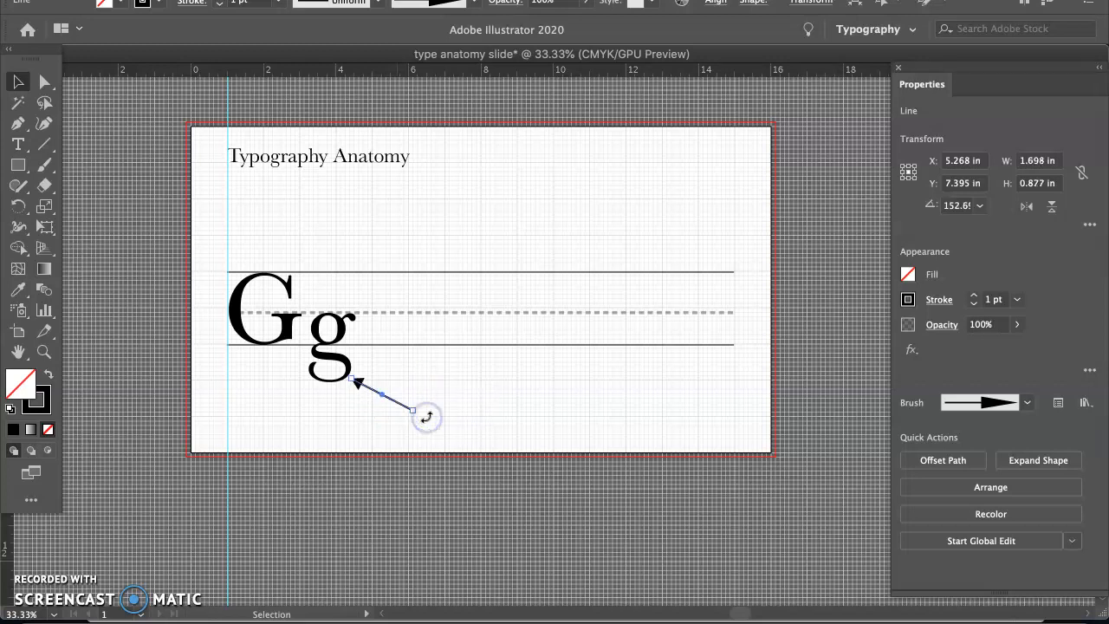
click(389, 387)
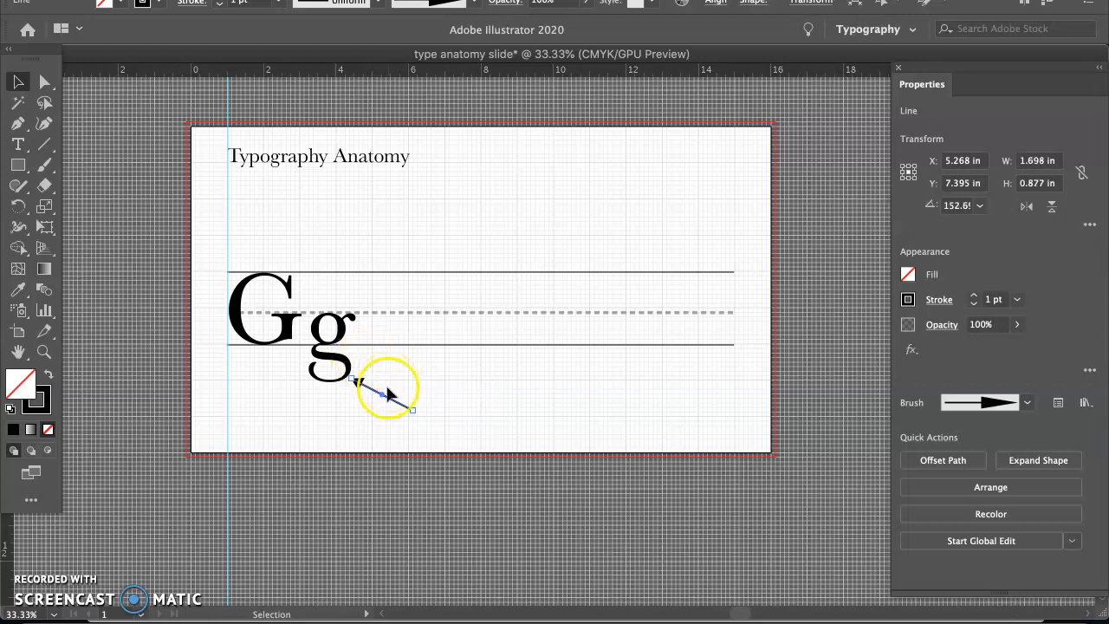
Step: Duplicate the arrow above the lowercase g and rotate the copy to about 234° so it points down at the ear
drag(393, 403, 414, 273)
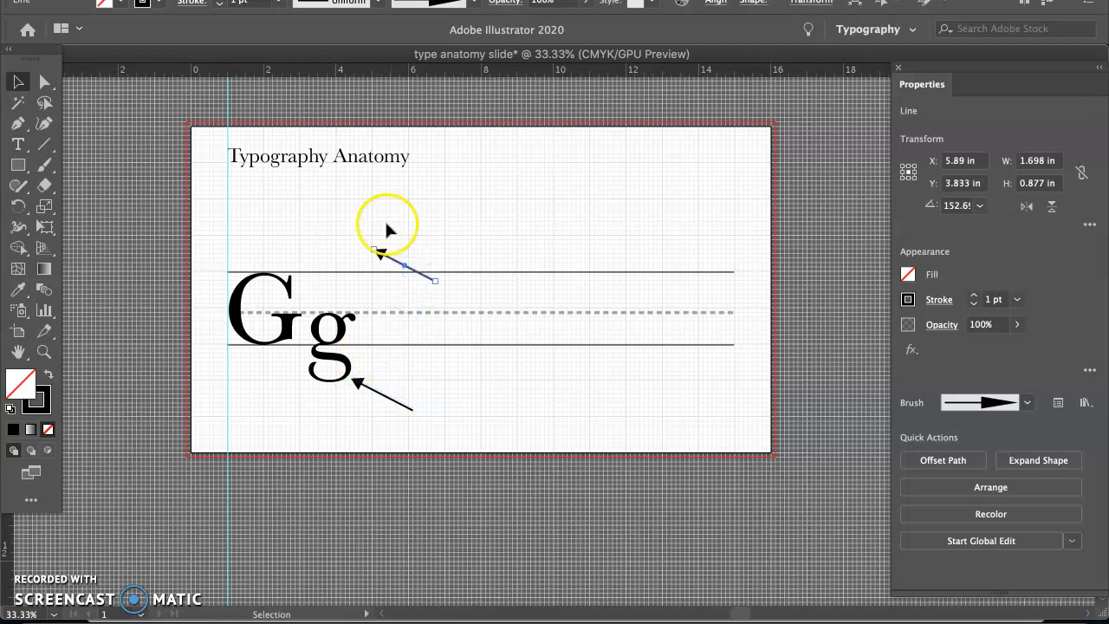
drag(371, 241, 374, 313)
click(406, 268)
drag(406, 269, 382, 281)
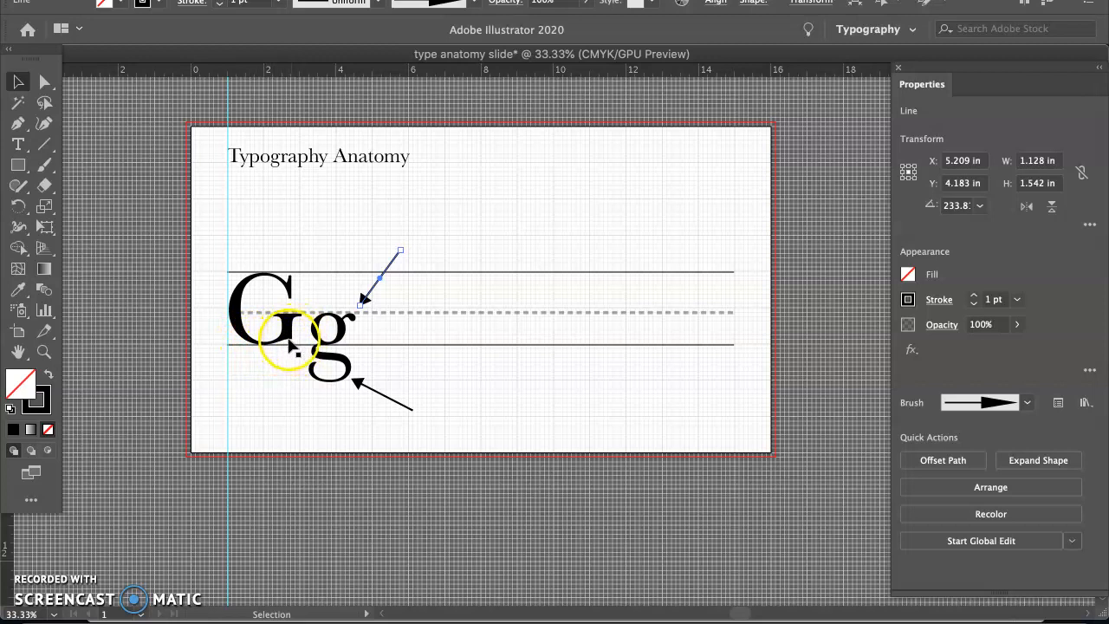
Step: Duplicate the lower arrow beneath the capital G and rotate the copy to 60° so it points up at the letter
click(381, 395)
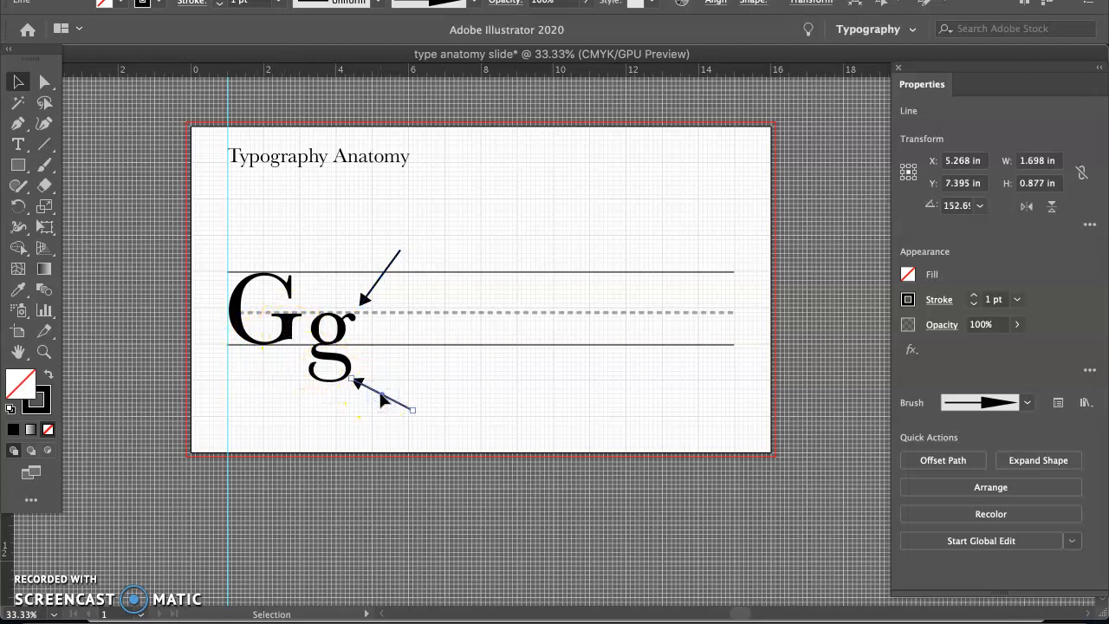
drag(381, 396, 263, 382)
click(238, 369)
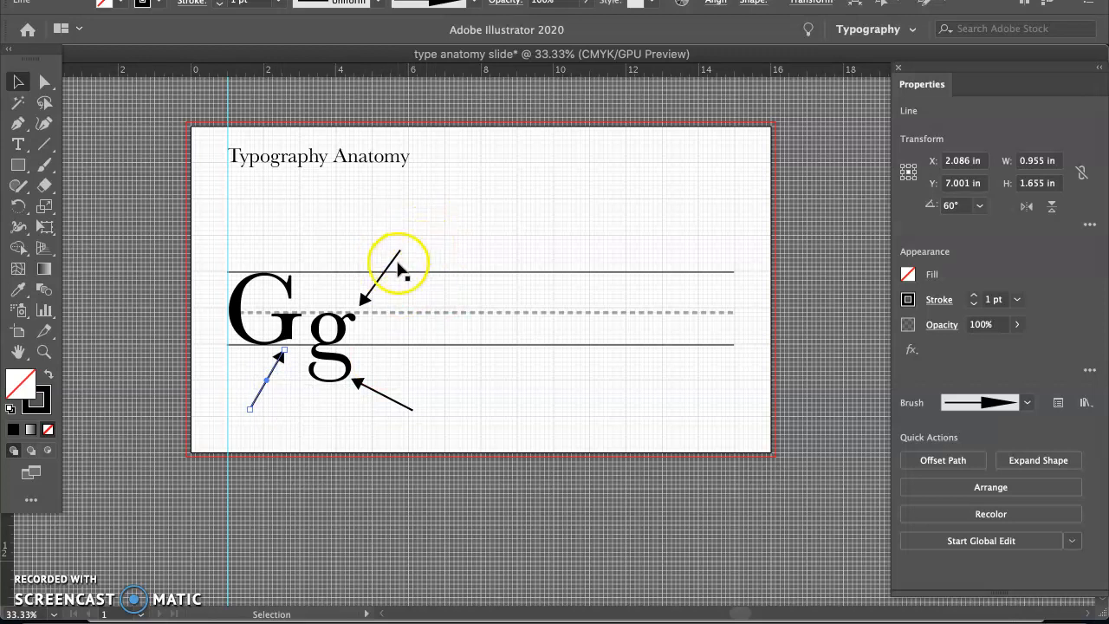
Step: Change the stroke of the two arrows pointing at the lowercase g to red
click(377, 283)
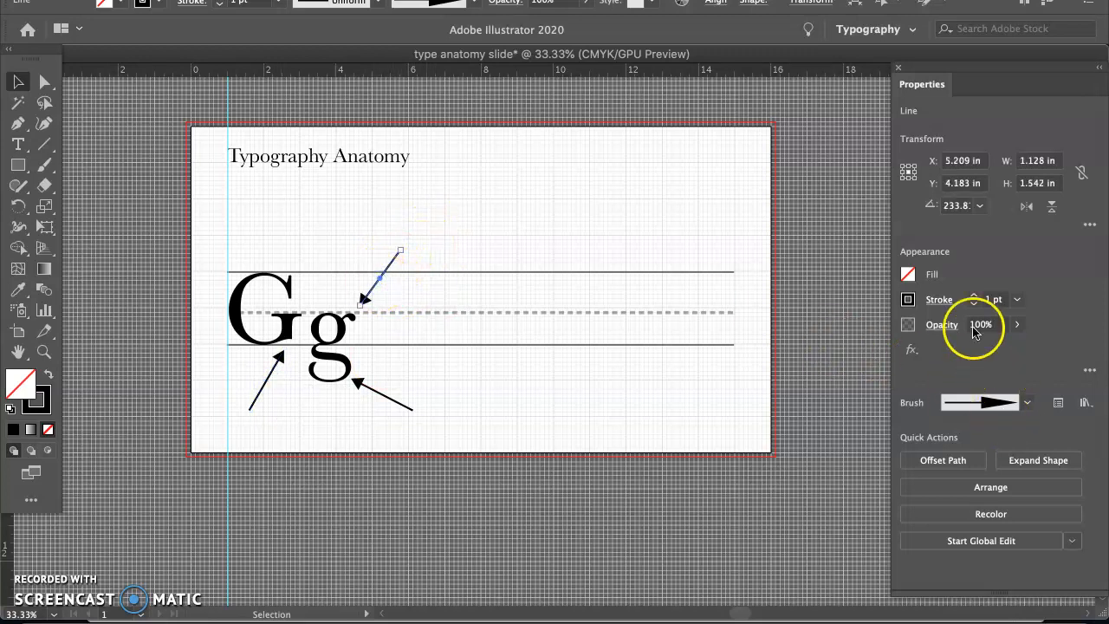
click(908, 300)
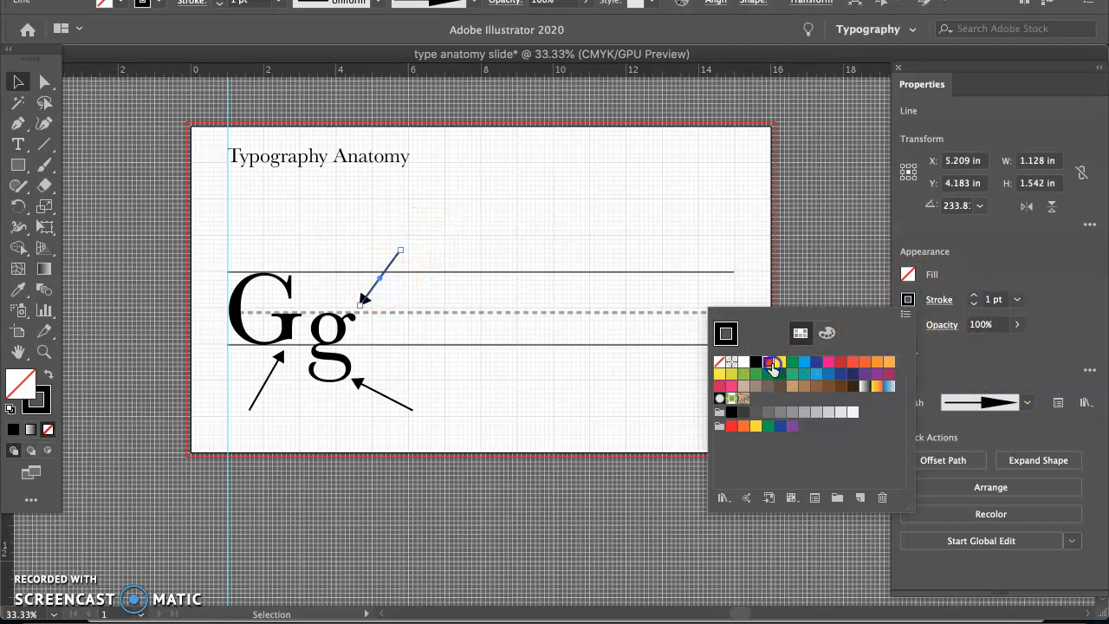
click(767, 361)
click(461, 379)
click(387, 397)
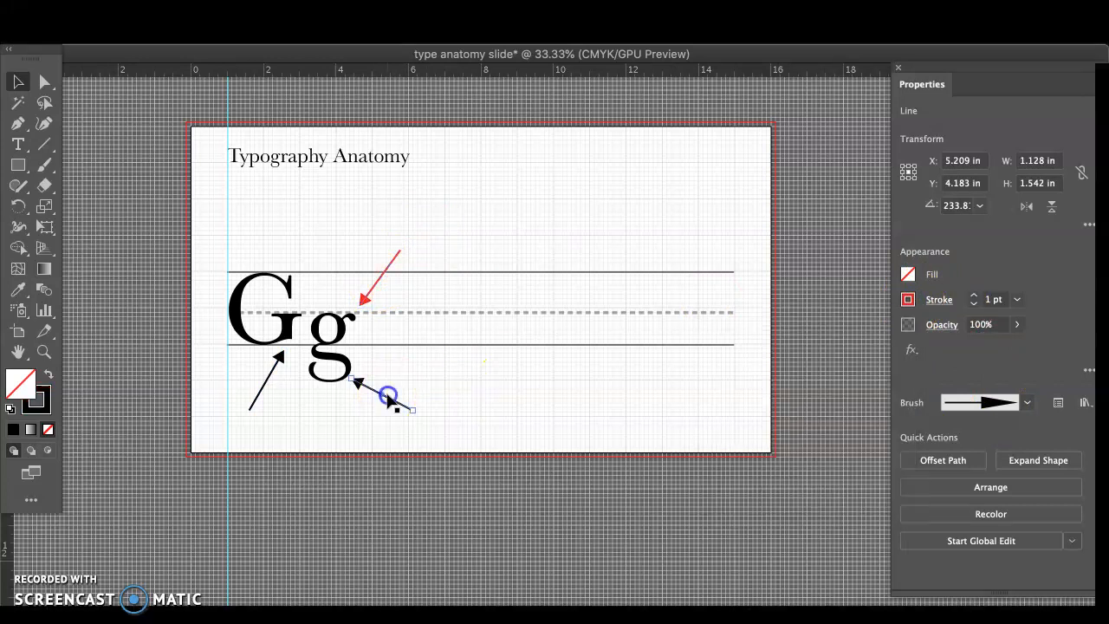
click(907, 300)
click(768, 362)
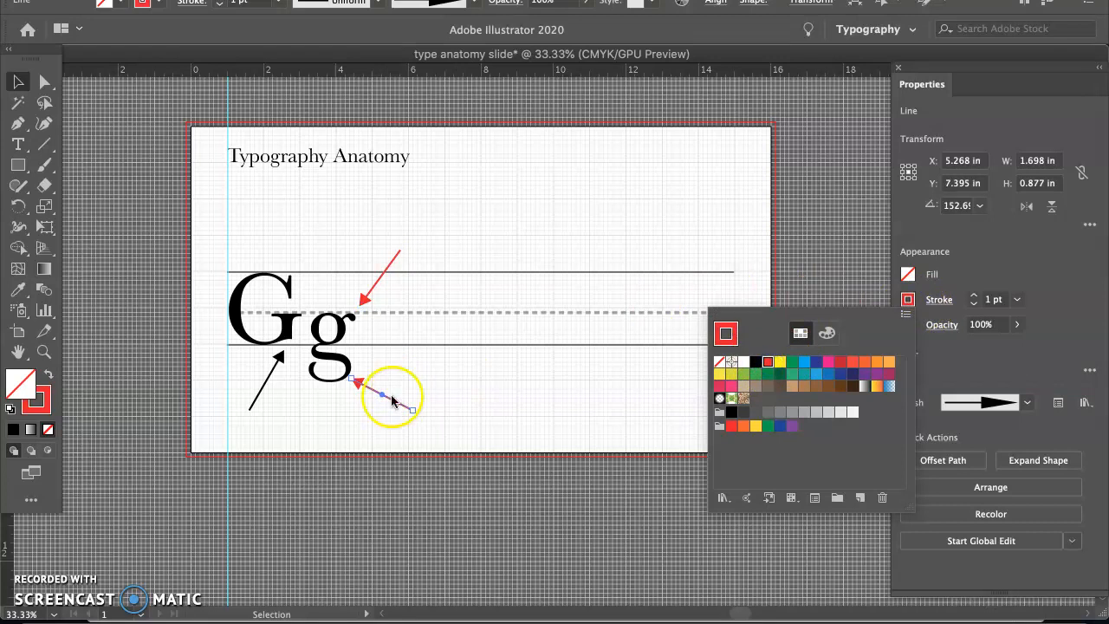
Step: Change the stroke of the arrow beneath the capital G to red and exit isolation mode
double_click(282, 361)
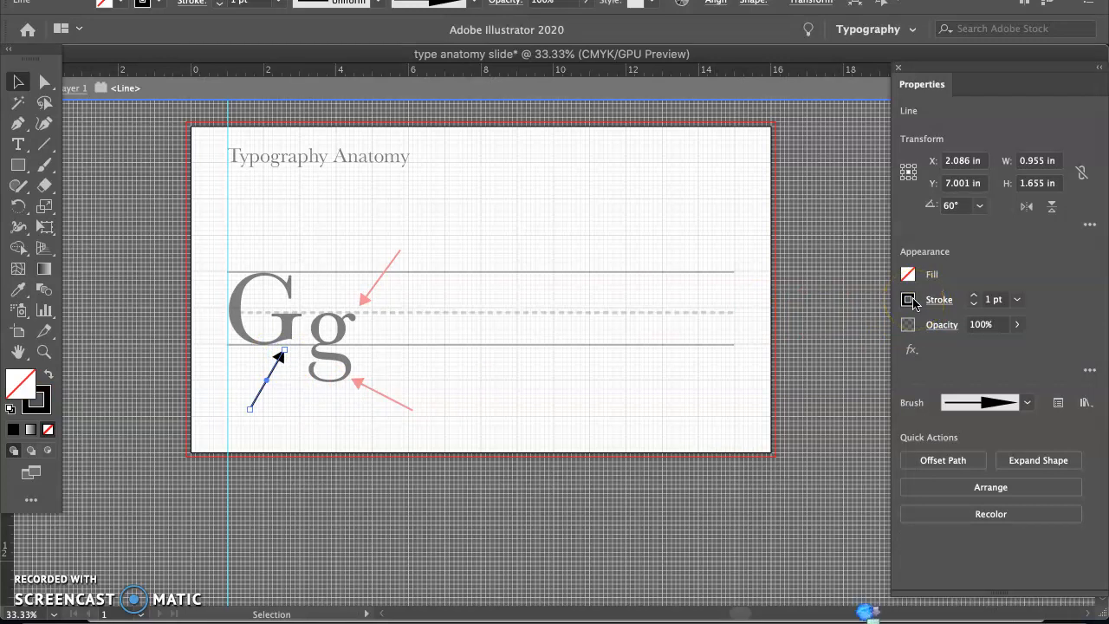
click(913, 302)
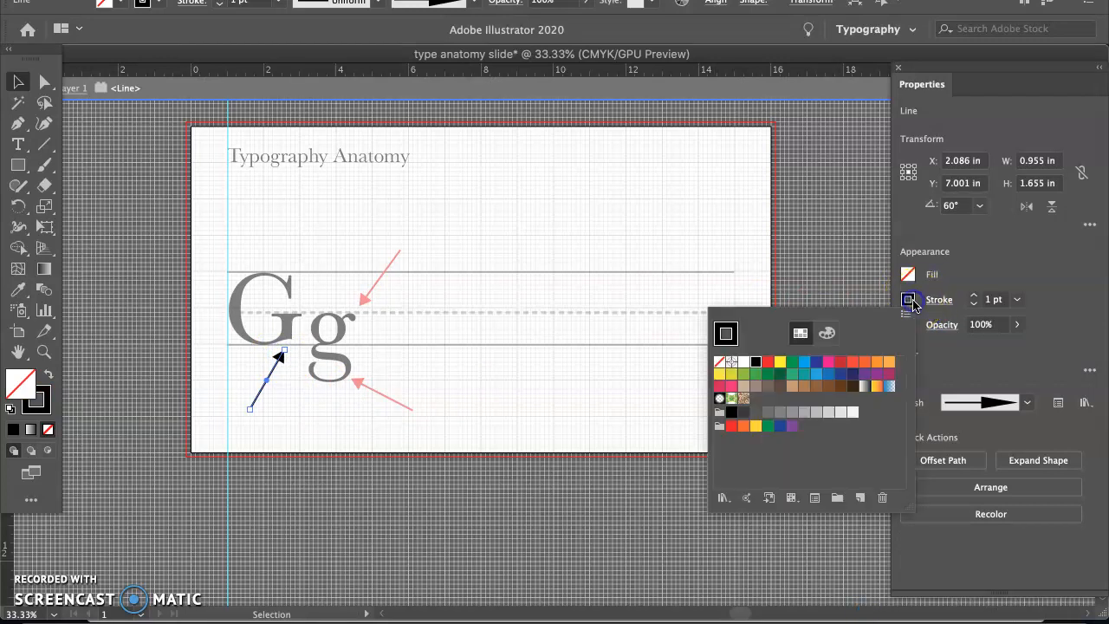
click(768, 361)
click(528, 398)
double_click(483, 397)
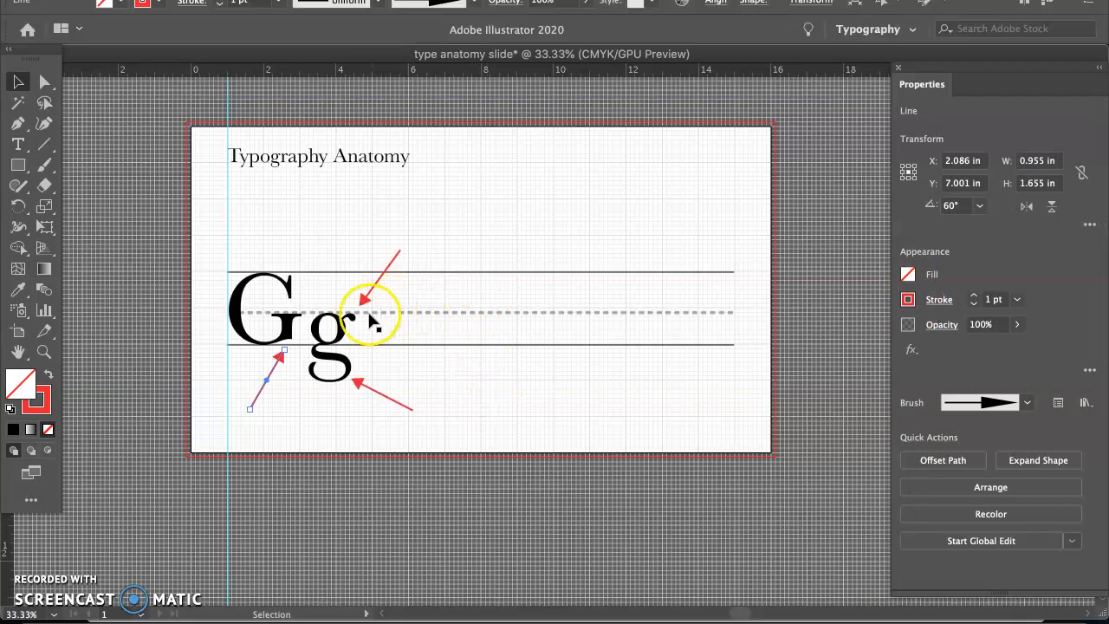
Step: Add a placeholder text line above the arrow pointing at the g's ear and set its size to 24 pt
click(17, 143)
click(425, 229)
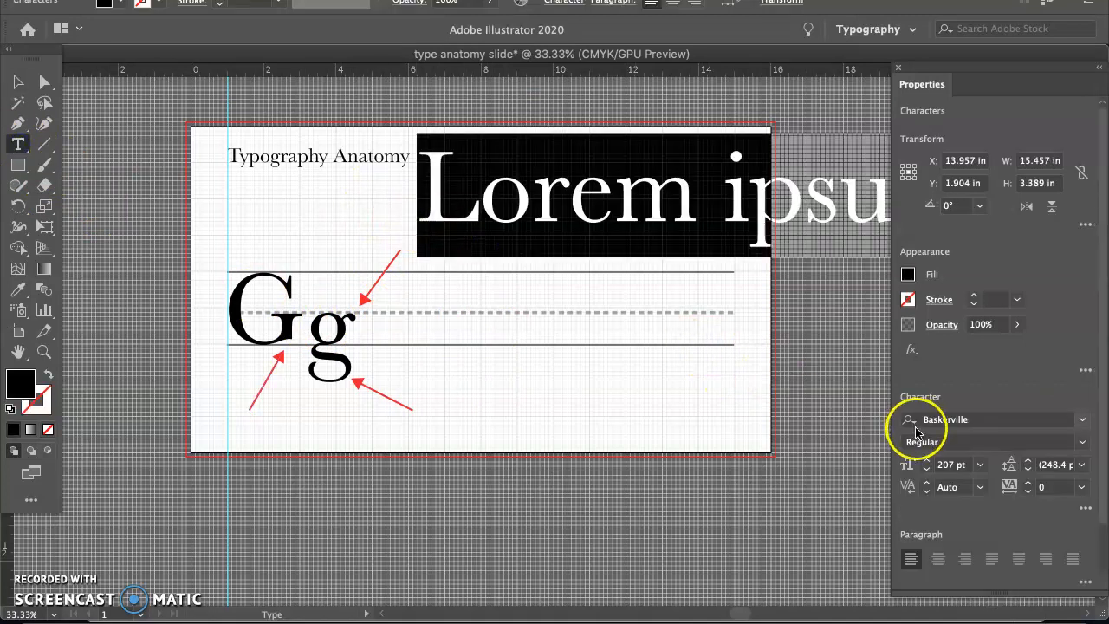
click(981, 465)
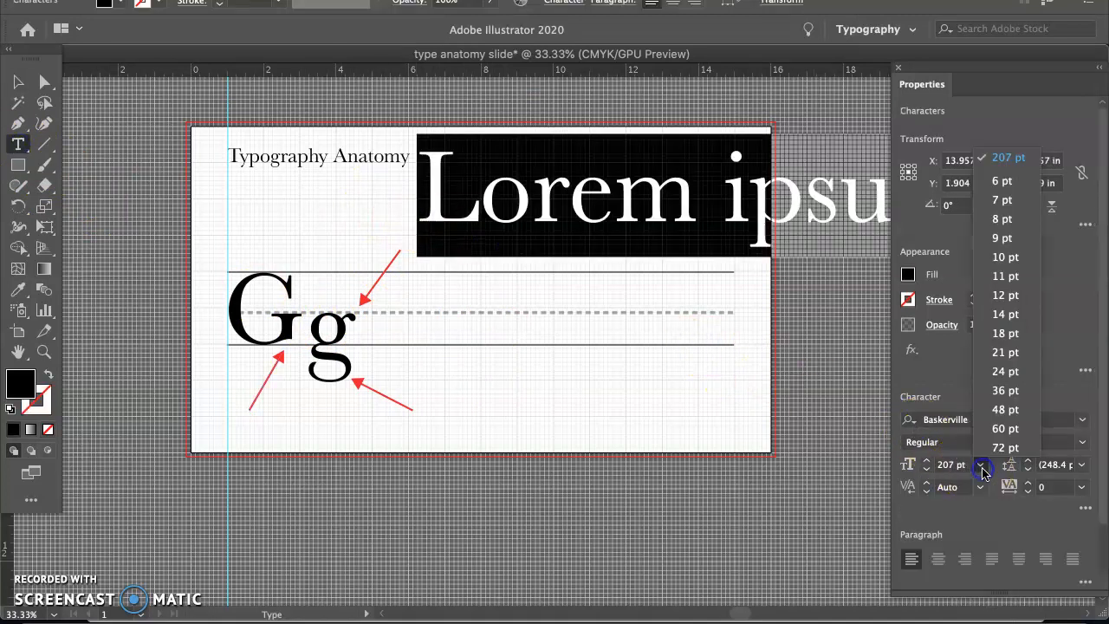
click(1005, 373)
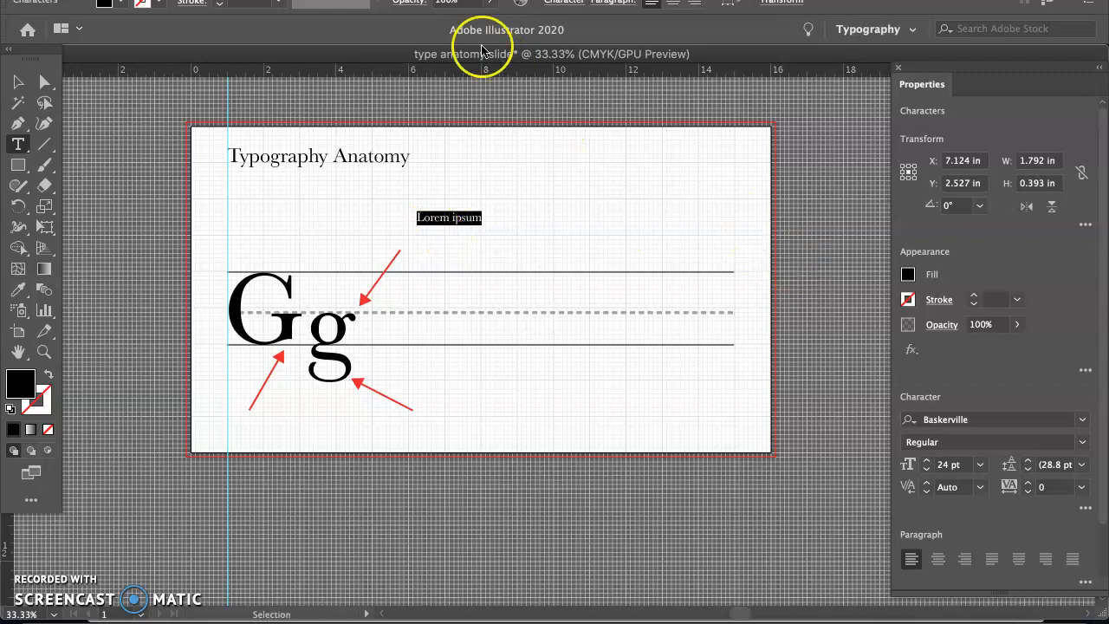
Step: Set the placeholder text above the ear arrow in Avenir Light
click(260, 0)
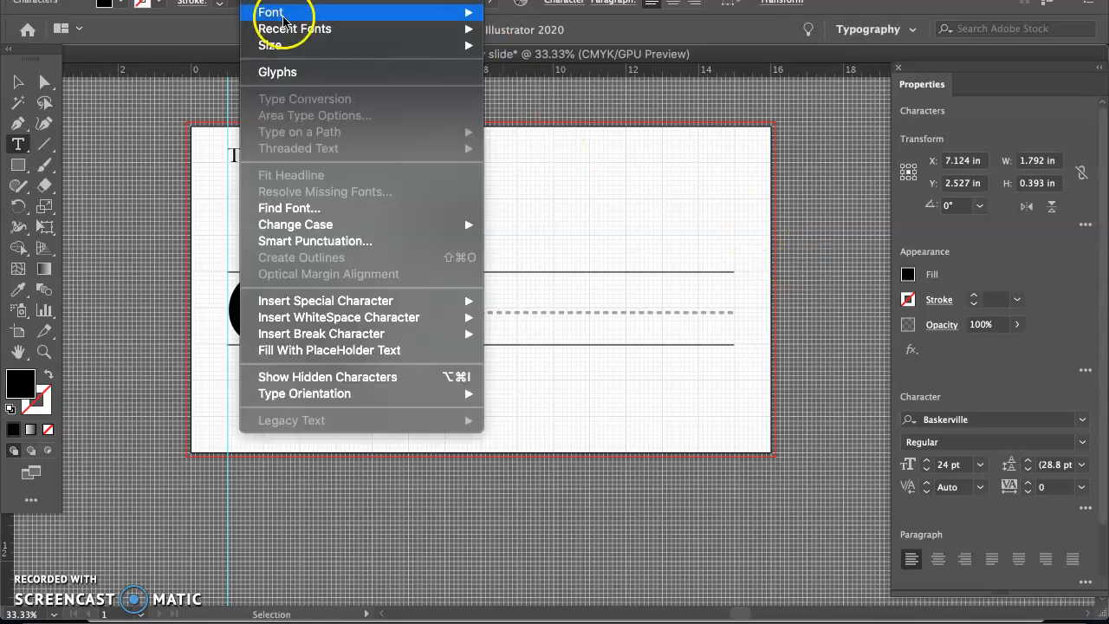
mouse_move(390, 12)
click(540, 23)
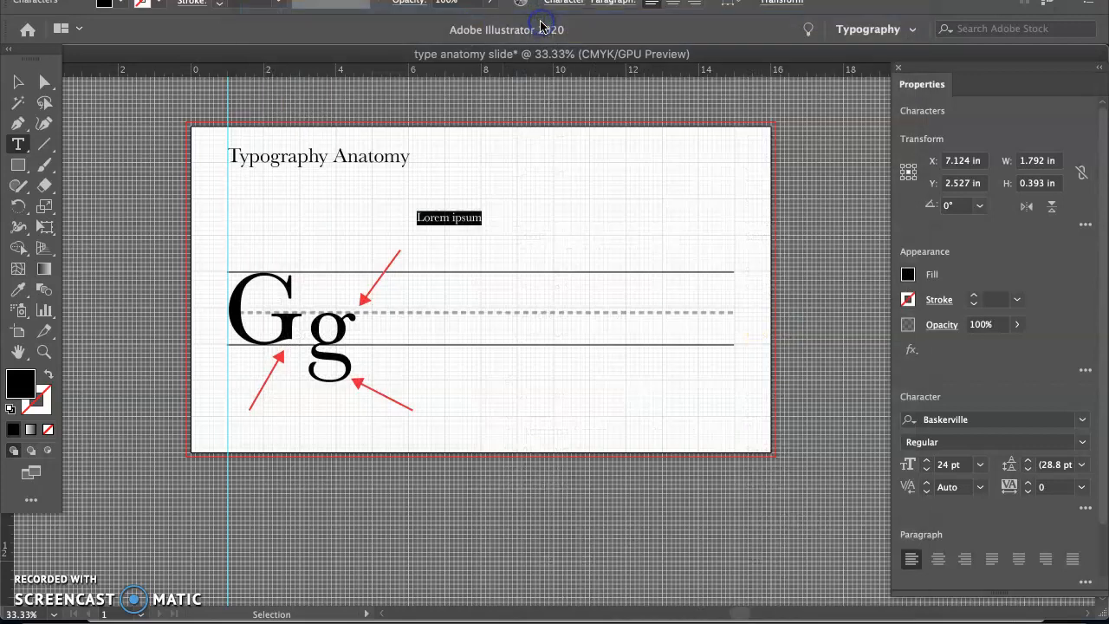
click(256, 1)
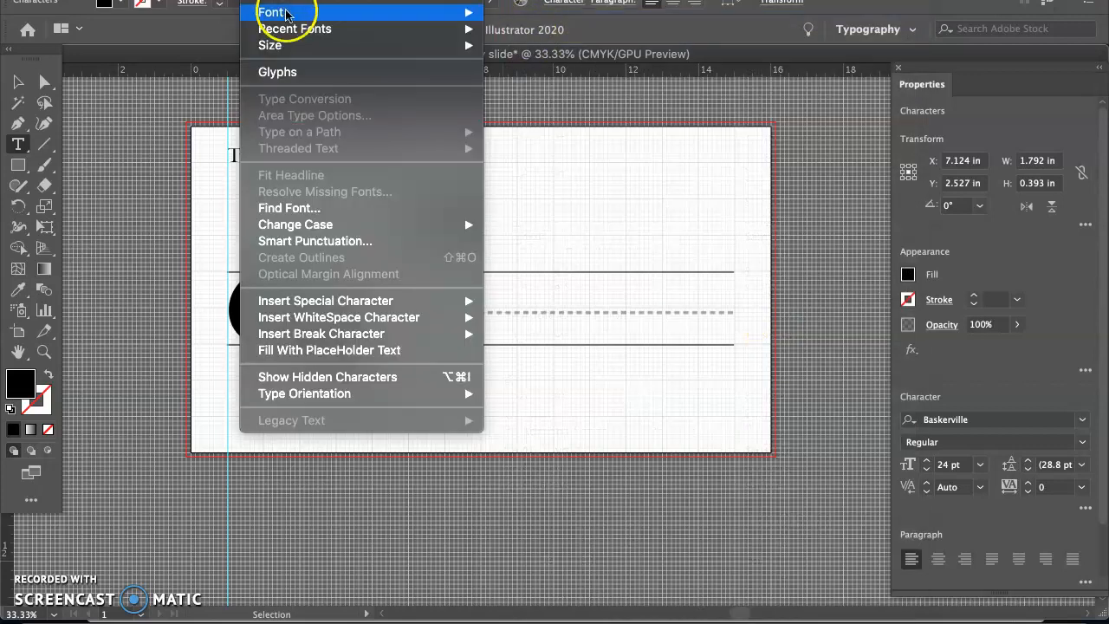
mouse_move(287, 13)
mouse_move(545, 20)
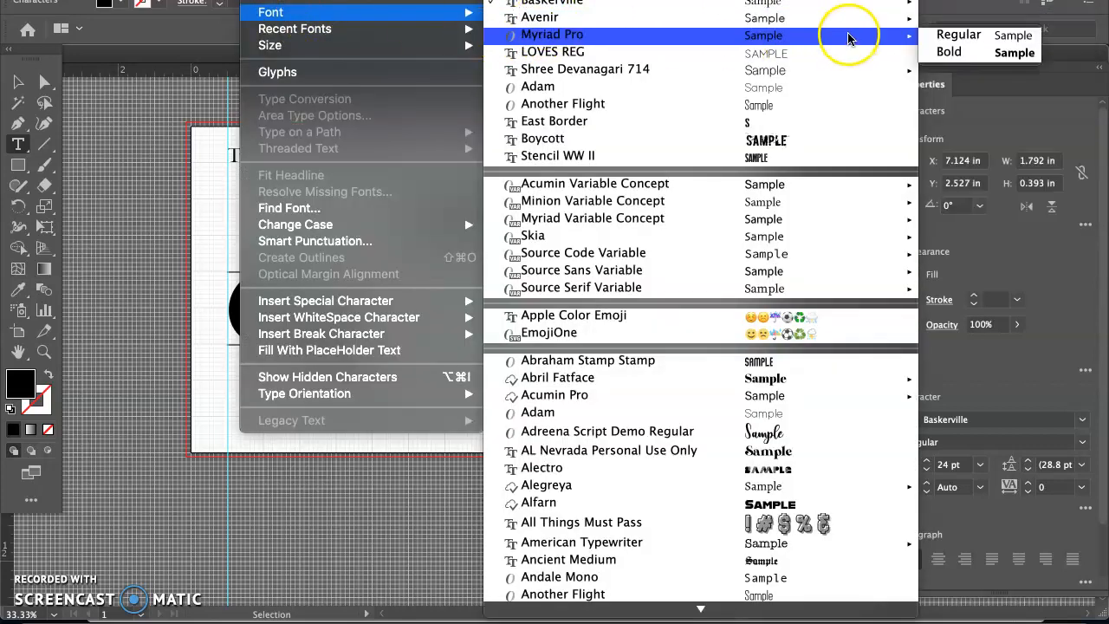
click(951, 18)
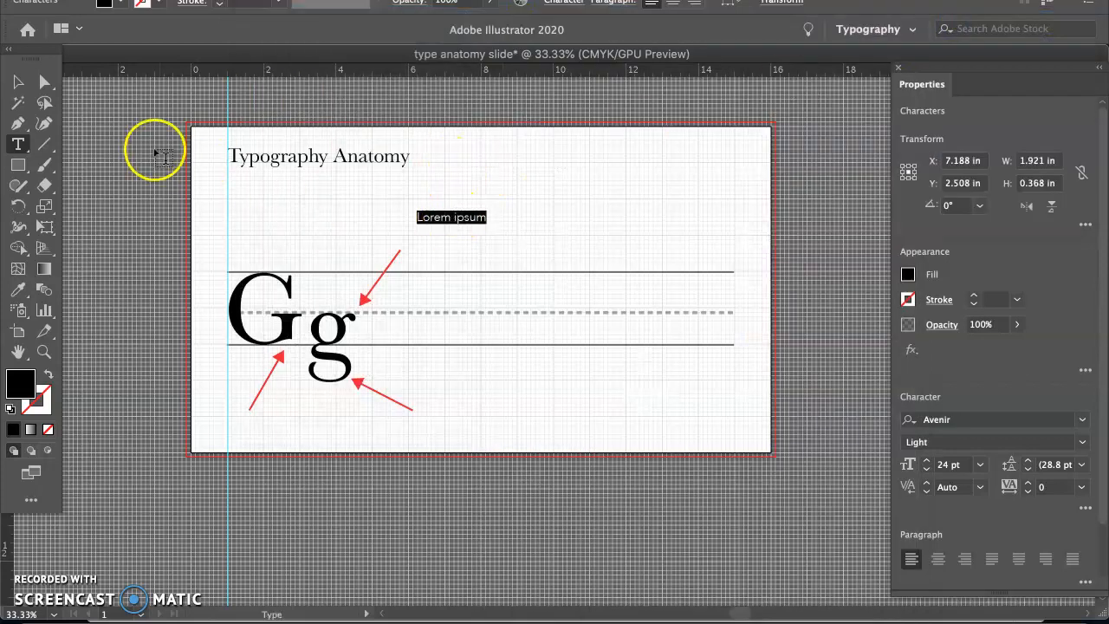
Step: Move the placeholder to the tail of the ear arrow and replace its text with "lower- case “g” has a floppy ear" on two lines
click(19, 81)
drag(427, 222, 499, 237)
key(t)
text(floppy ear)
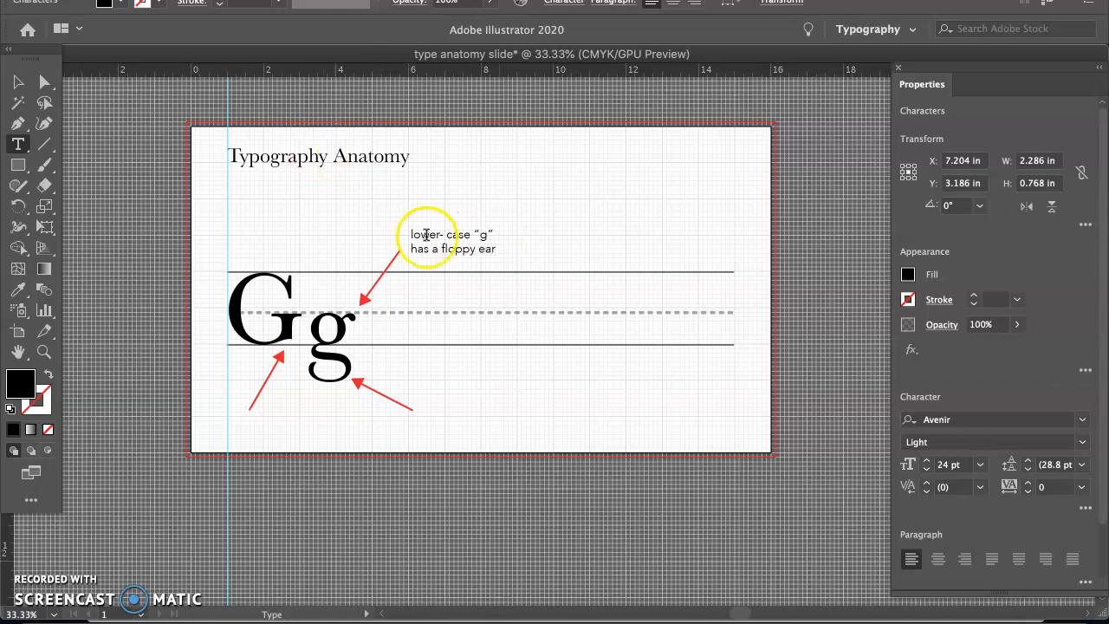
Step: Set the floppy ear label's leading to 25 pt and move the label slightly closer to its arrow
click(24, 86)
click(428, 232)
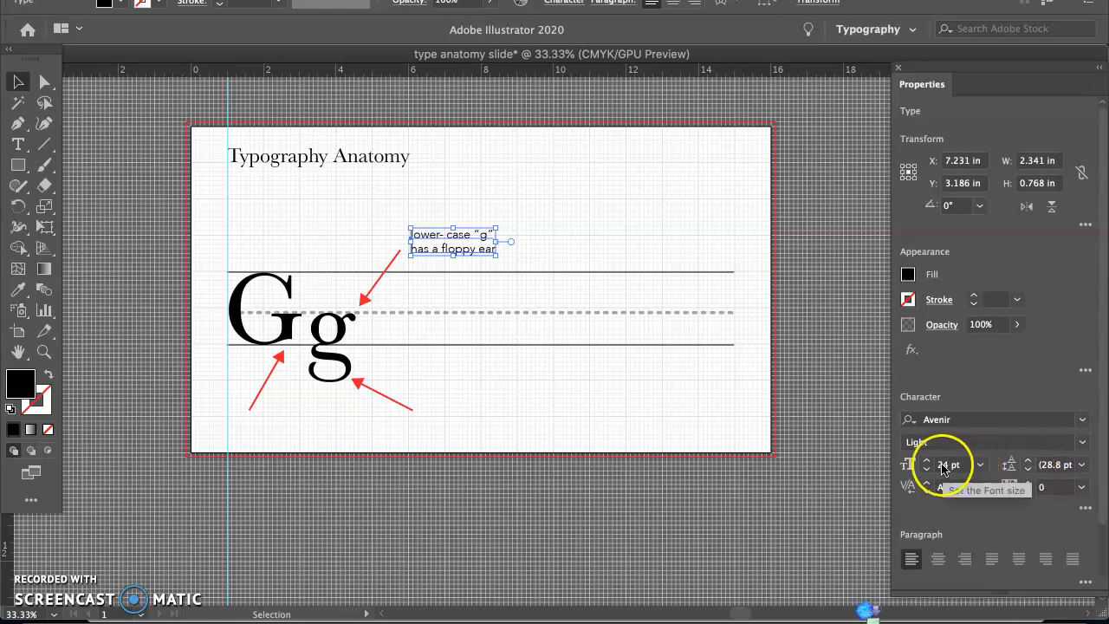
click(1027, 472)
click(1028, 472)
click(1027, 473)
click(1027, 472)
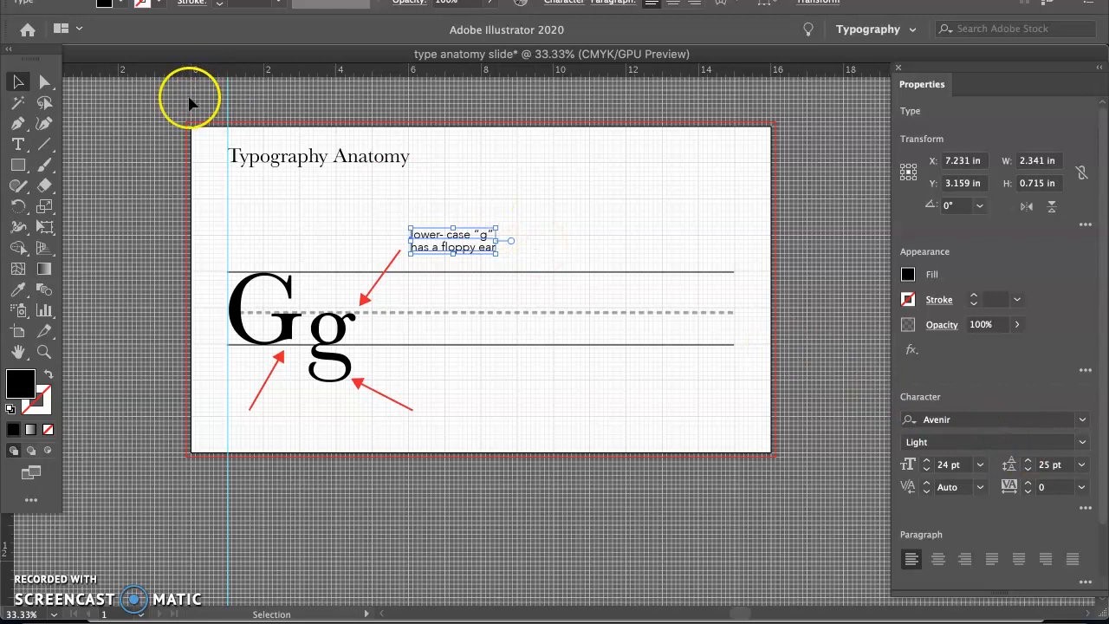
drag(441, 240, 430, 237)
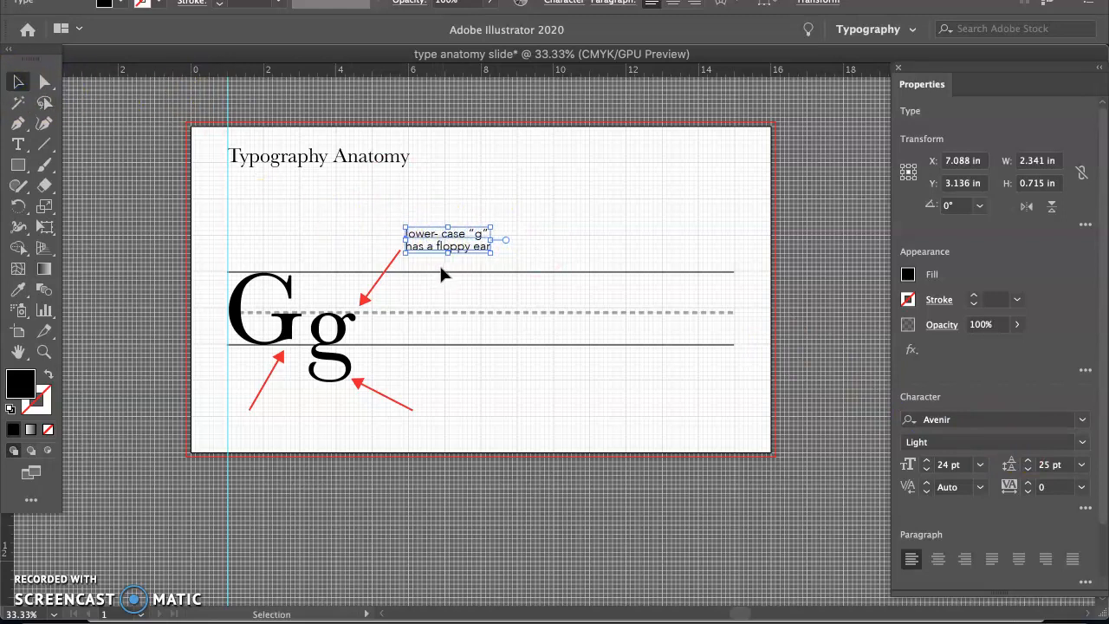
Step: Add a two-line label "2-story, lower-case “g”; stroke does not connect" and place it beside the tail of the arrow under the lowercase g
click(18, 148)
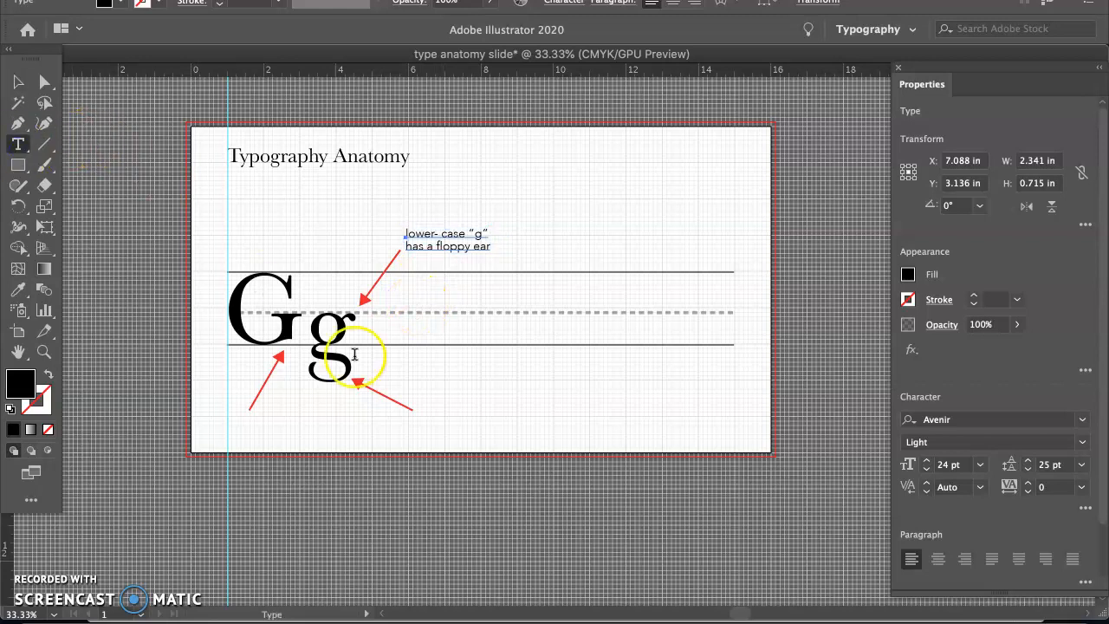
click(429, 409)
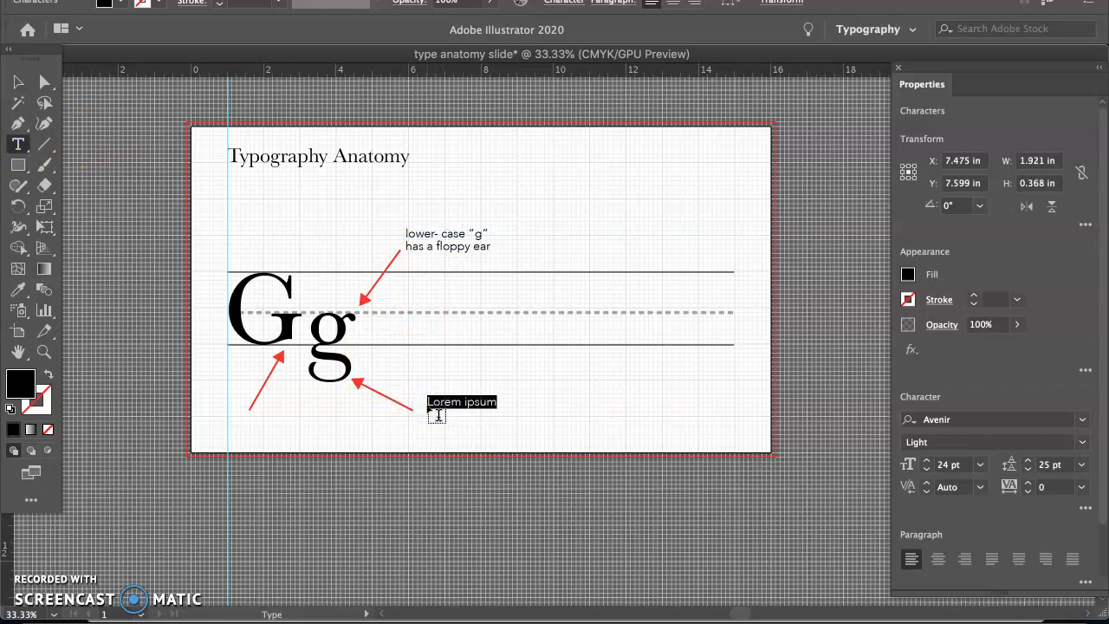
text(lower-case “g”)
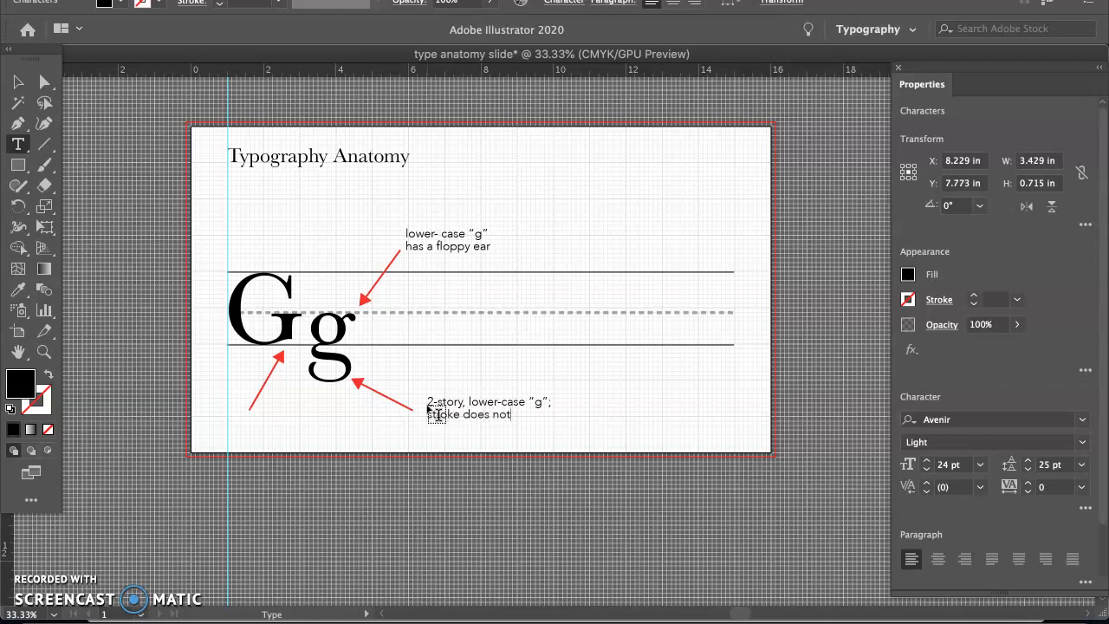
text(ct)
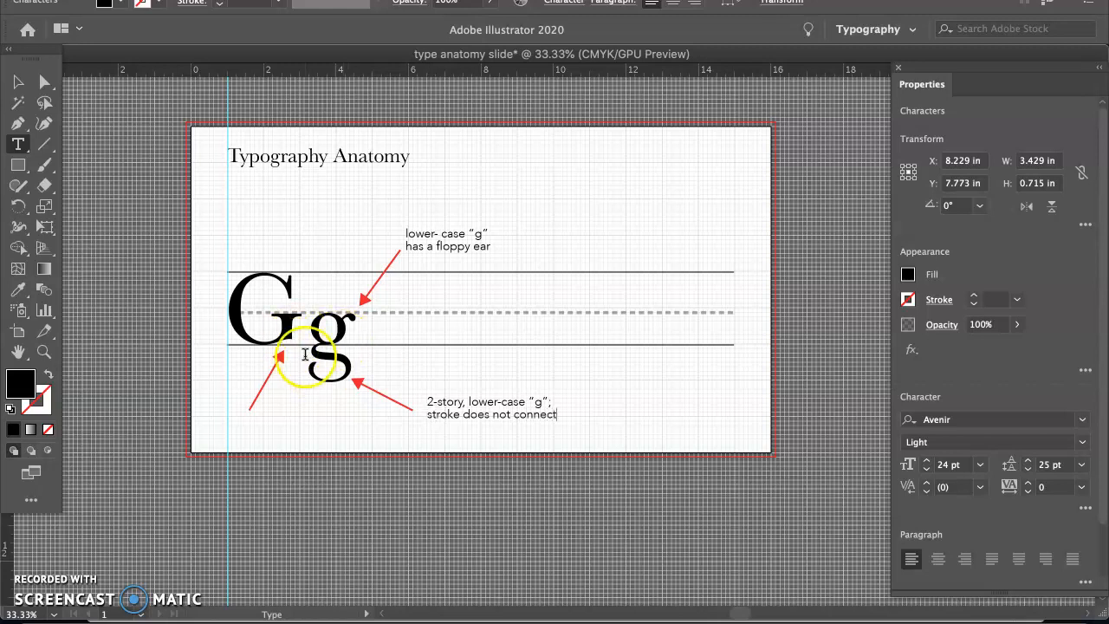
click(18, 81)
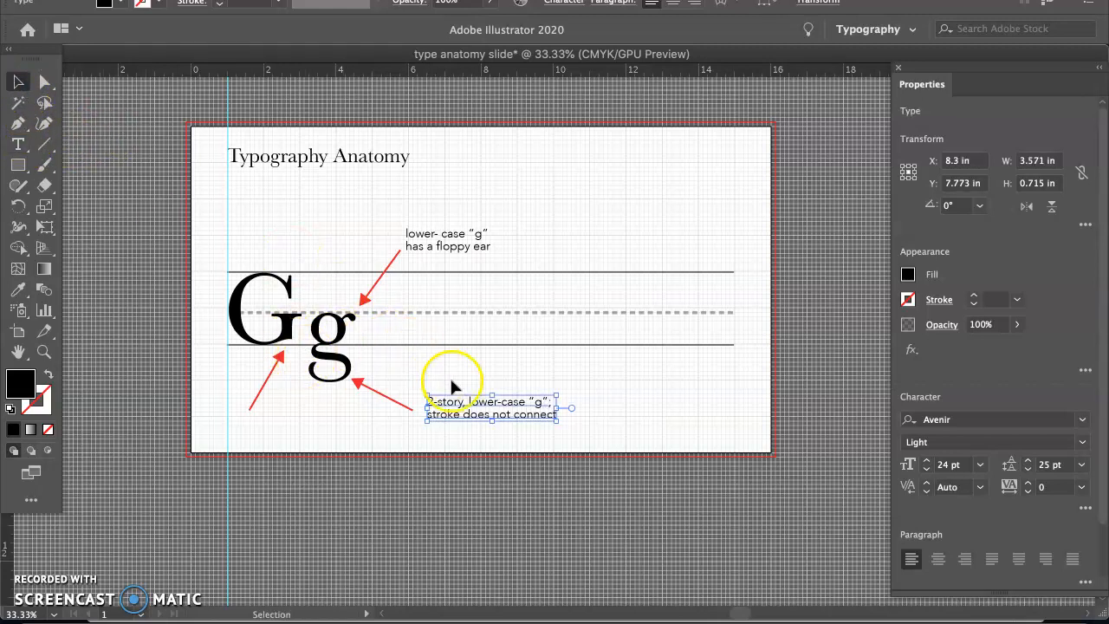
click(455, 403)
drag(455, 403, 447, 408)
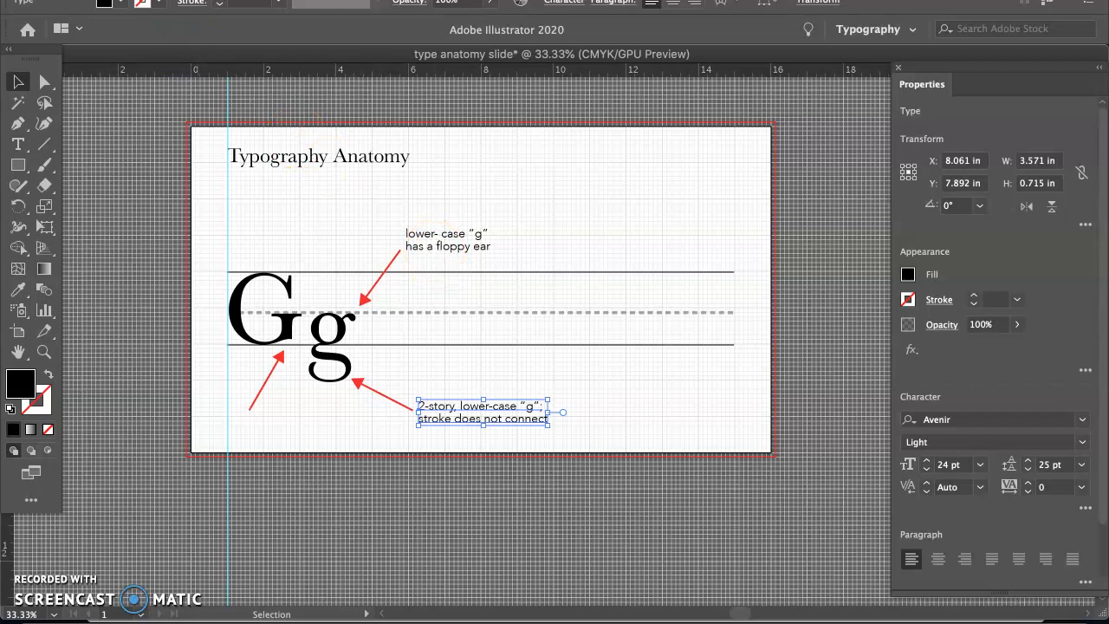
Step: Save the slide to the Desktop as type anatomy slide.ai in Illustrator 2020 format with the default options
click(130, 0)
click(172, 122)
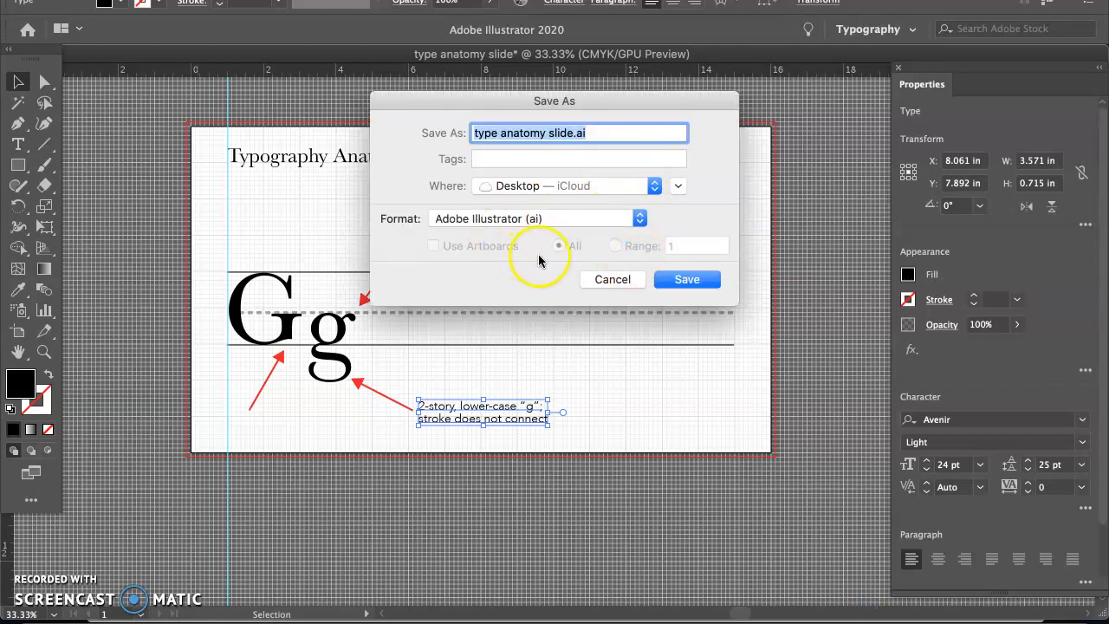
click(687, 280)
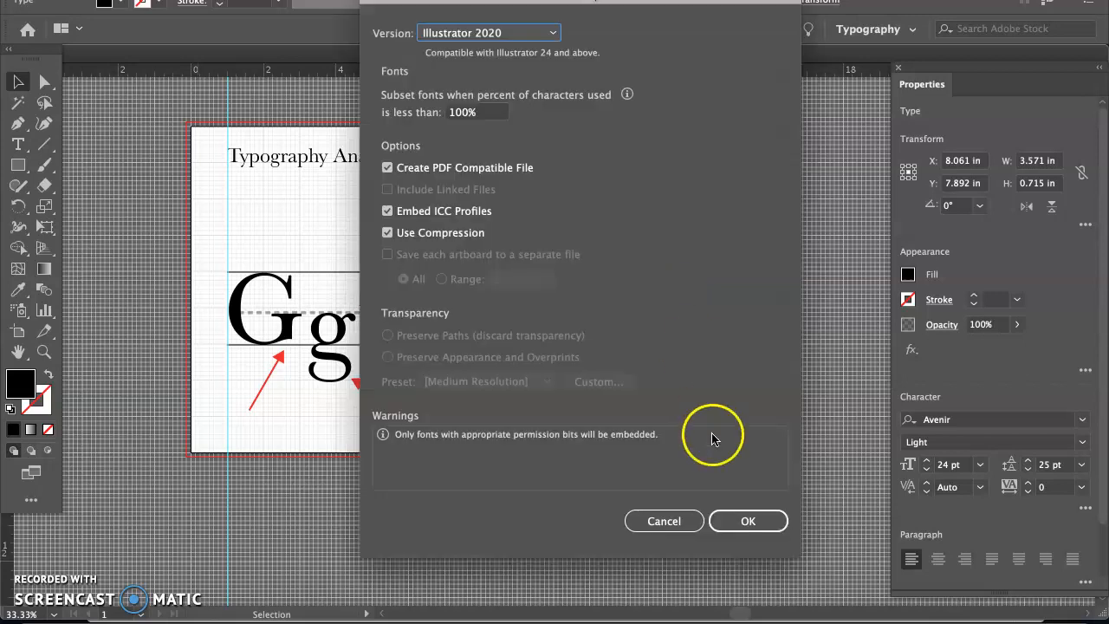
click(745, 523)
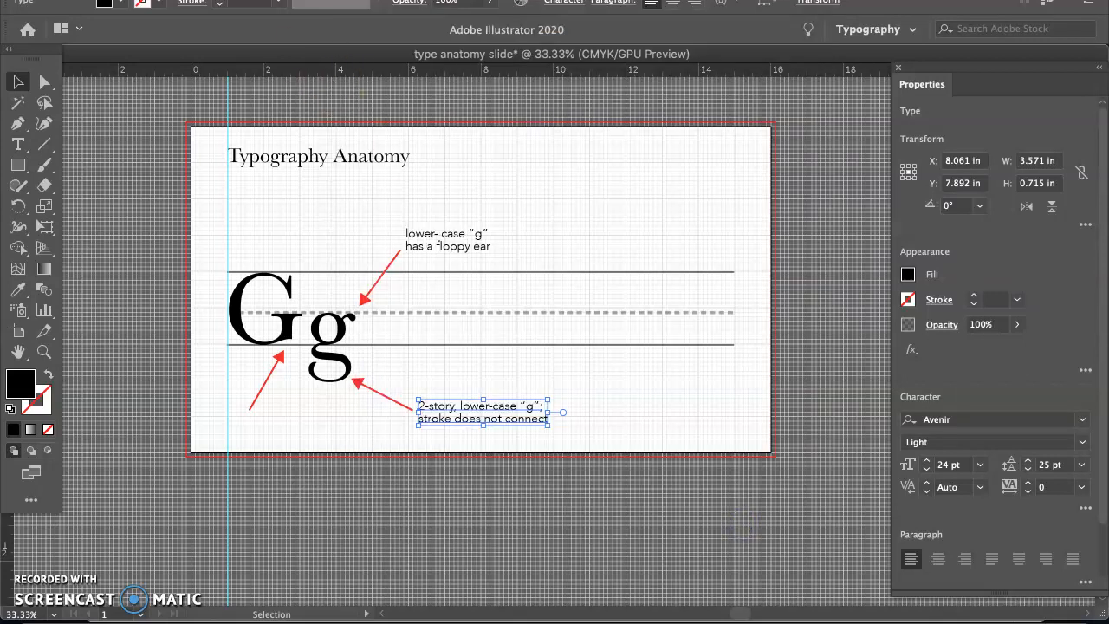
click(128, 0)
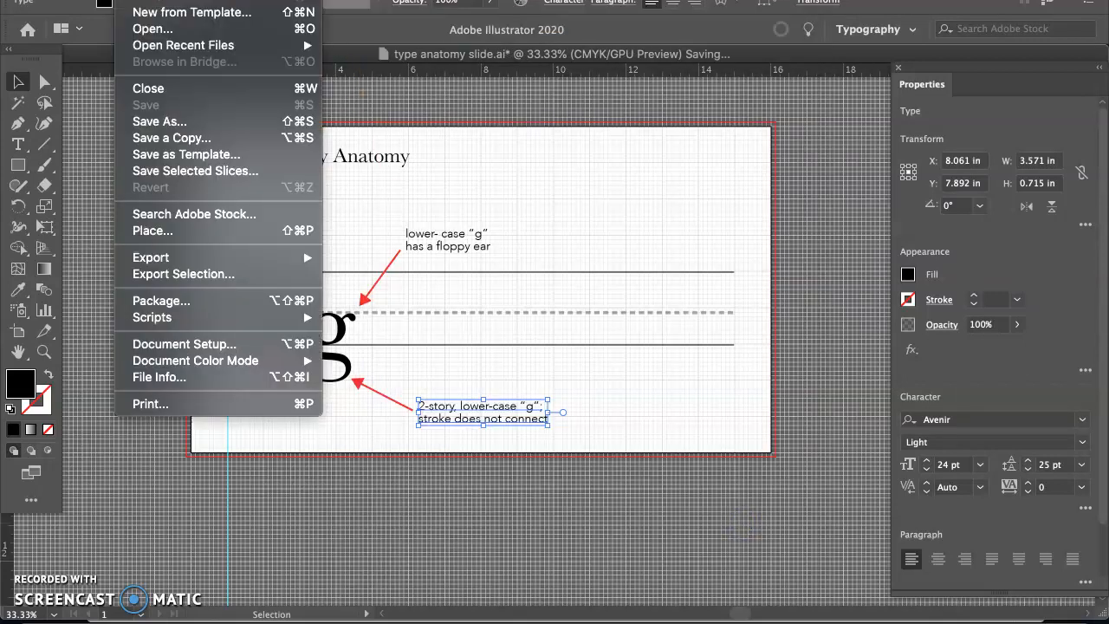
click(177, 122)
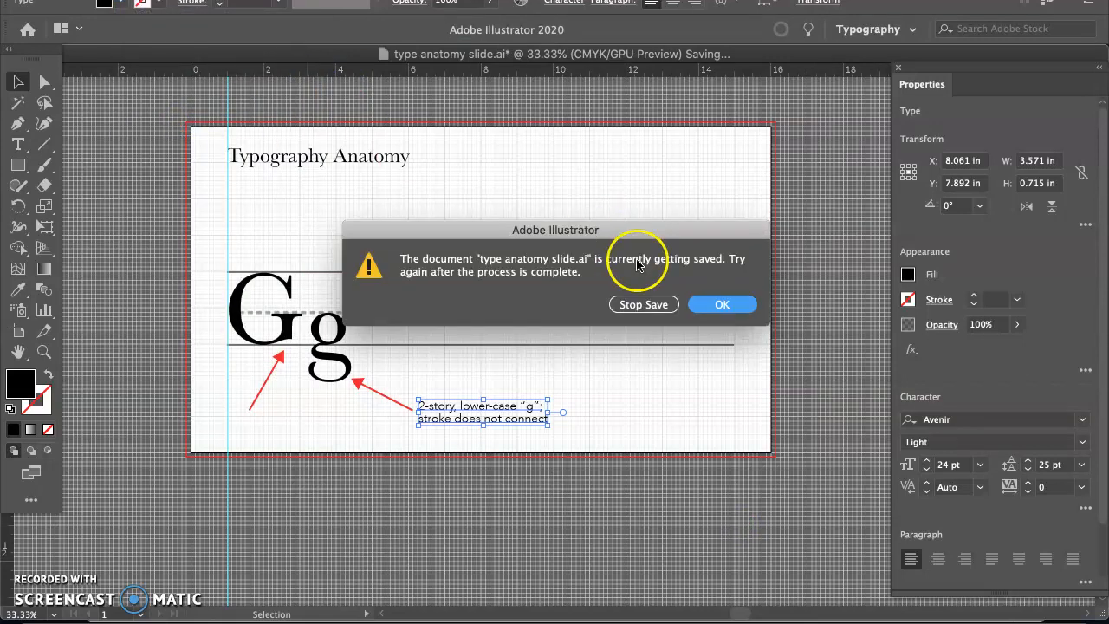
click(724, 304)
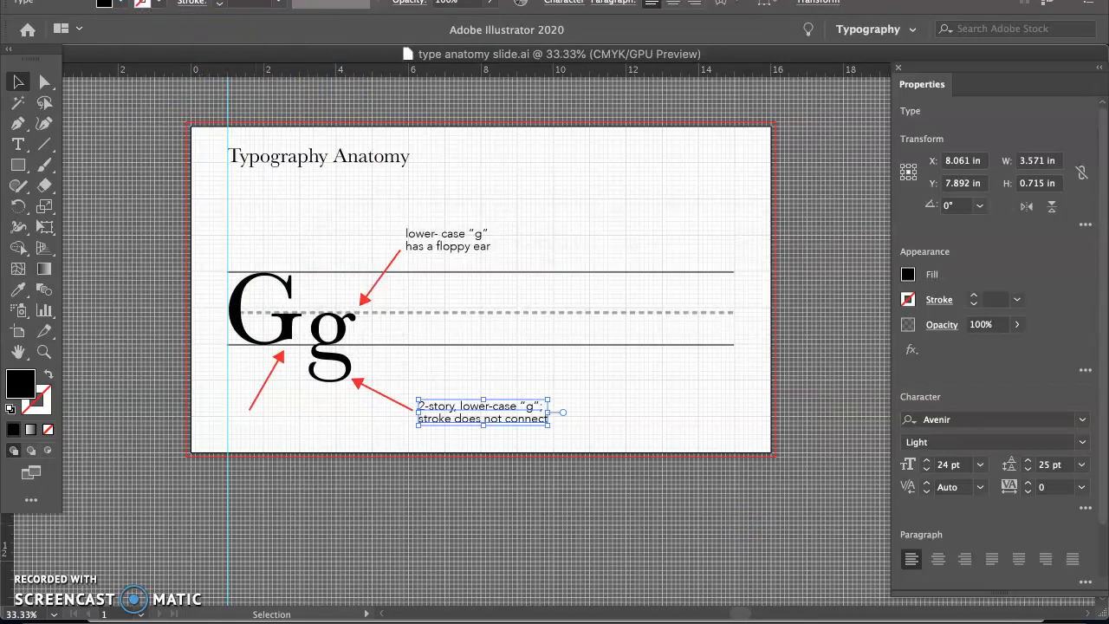
Step: Save the slide to the Desktop in Adobe PDF format as type anatomy slide.pdf and close the PDF preview
click(128, 0)
click(181, 122)
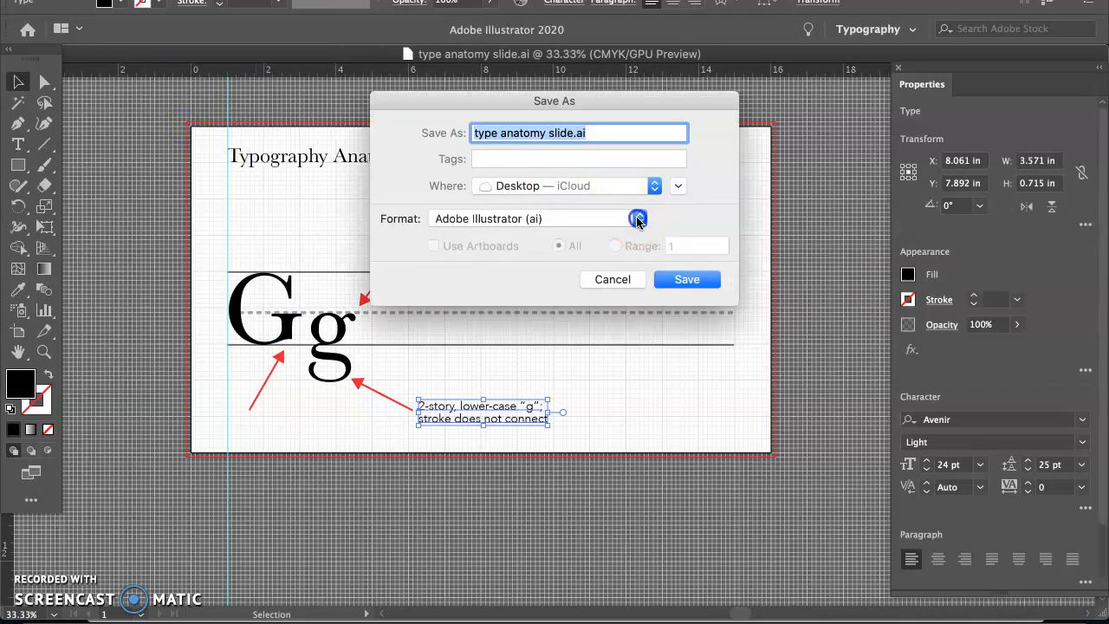
click(635, 218)
click(618, 266)
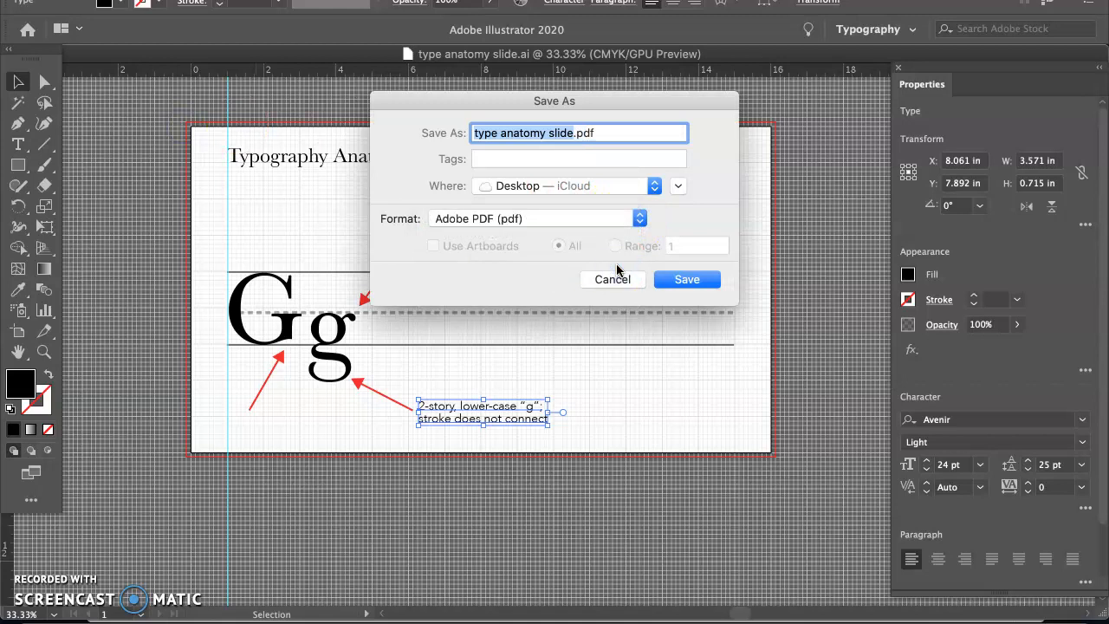
click(639, 219)
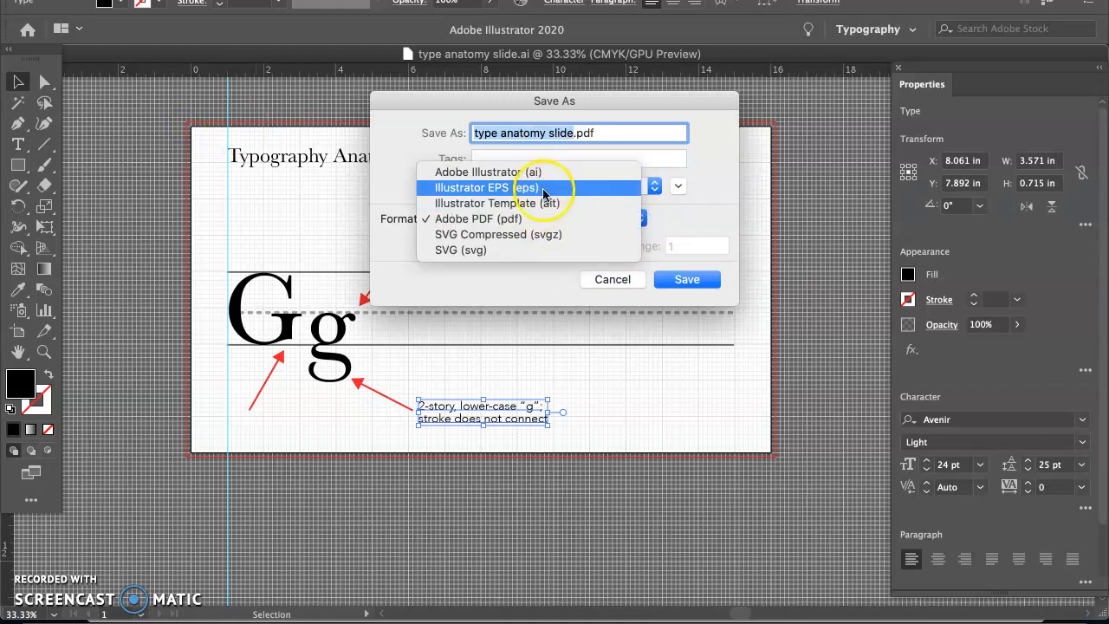
click(548, 224)
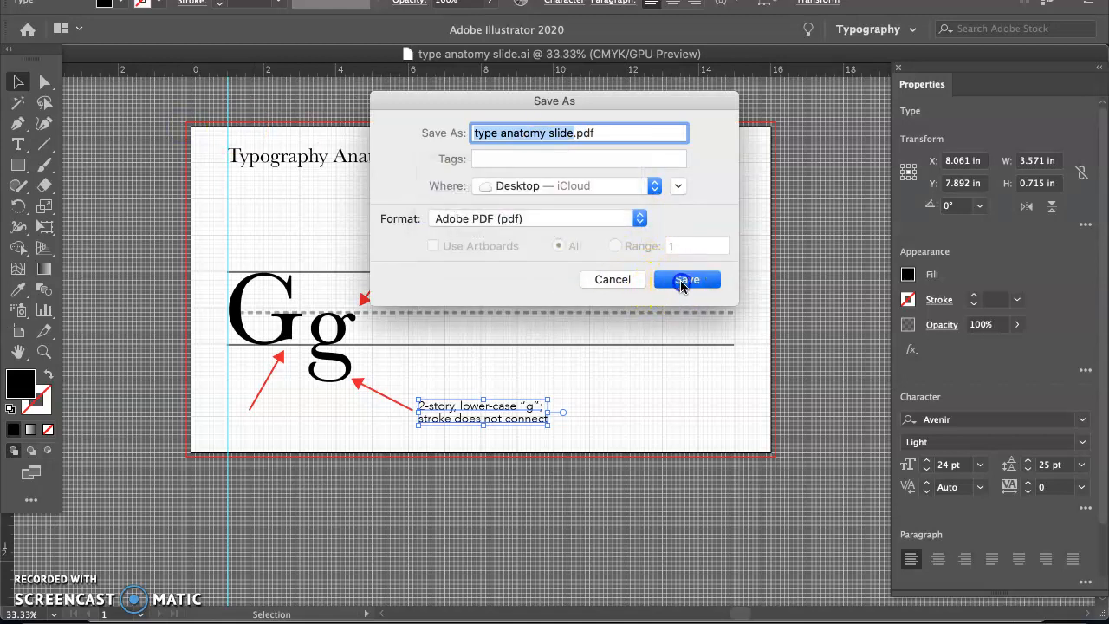
click(684, 280)
click(788, 474)
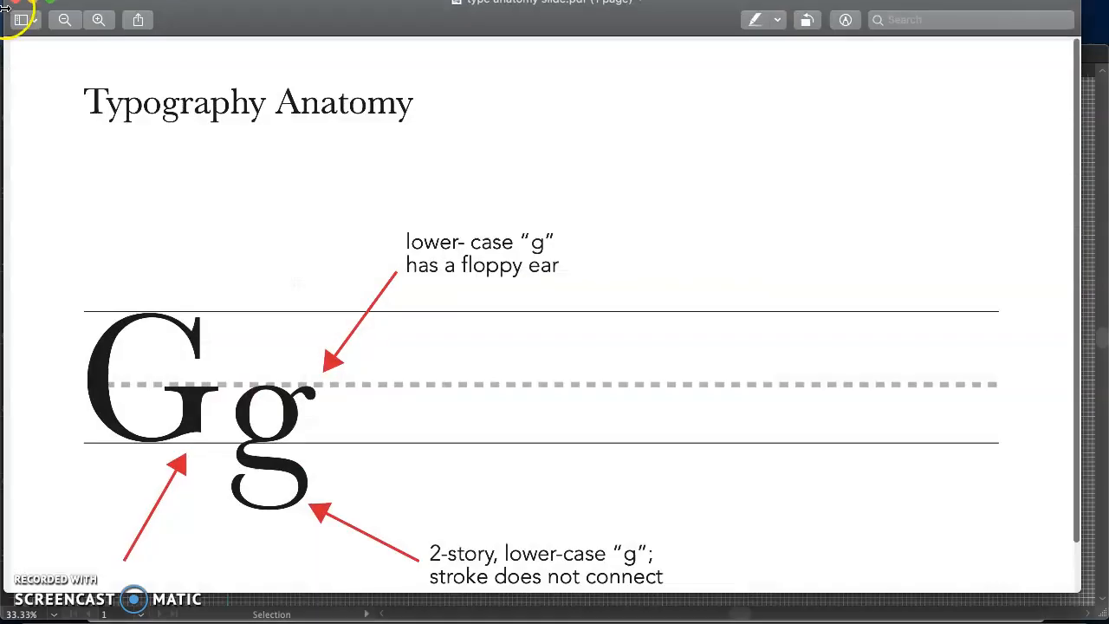
click(16, 5)
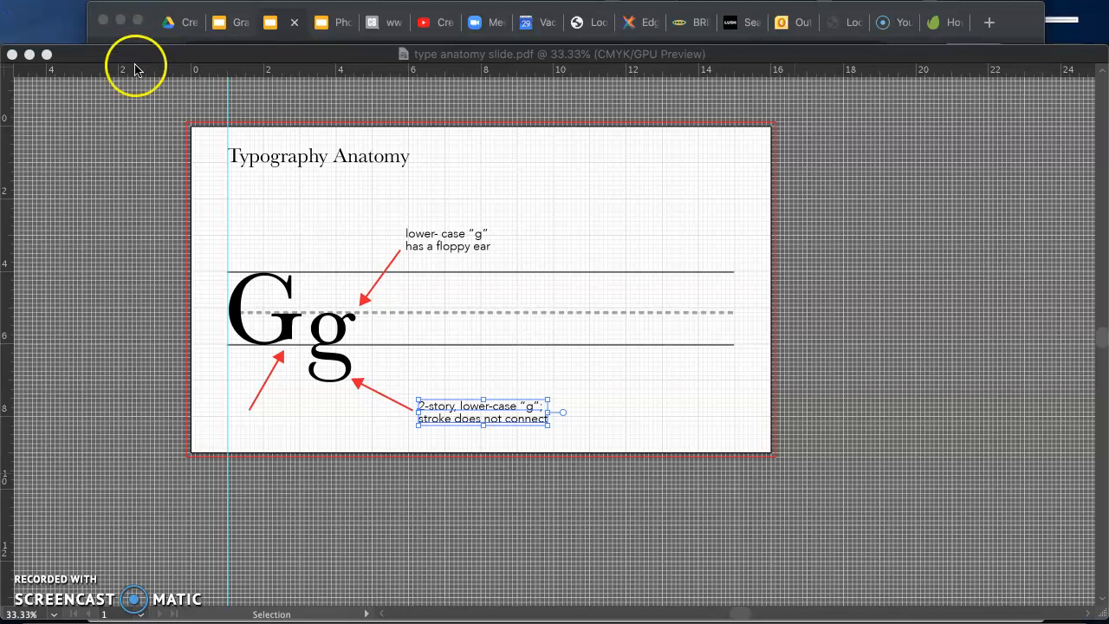
Step: Export the slide for web as a maximum-quality JPEG named type-anatomy-slide, saved to the Desktop as images only
click(137, 7)
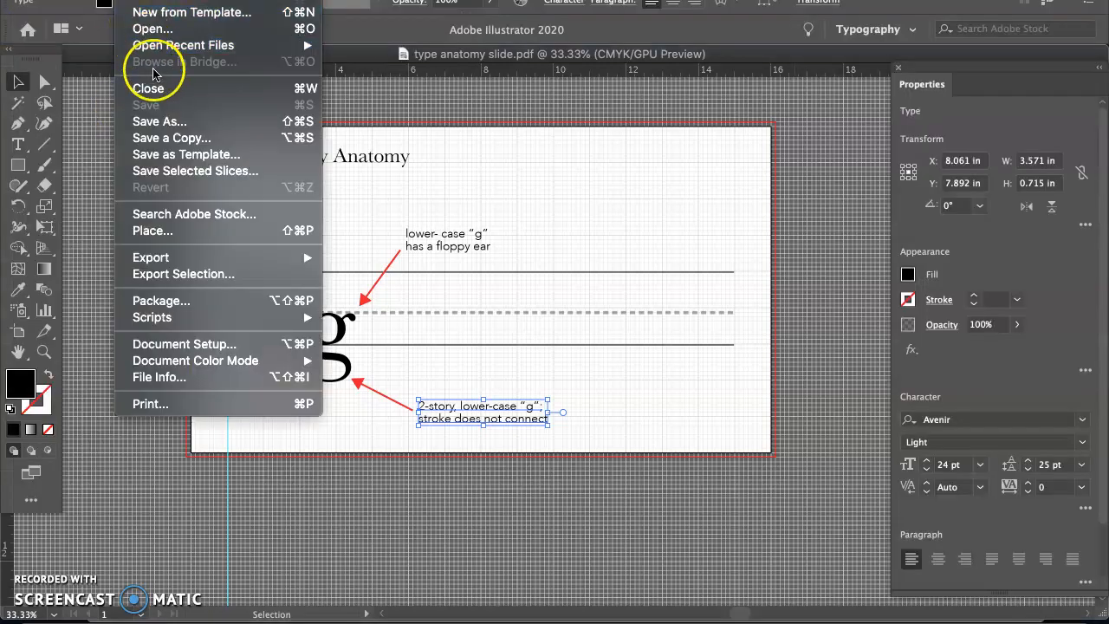
mouse_move(215, 258)
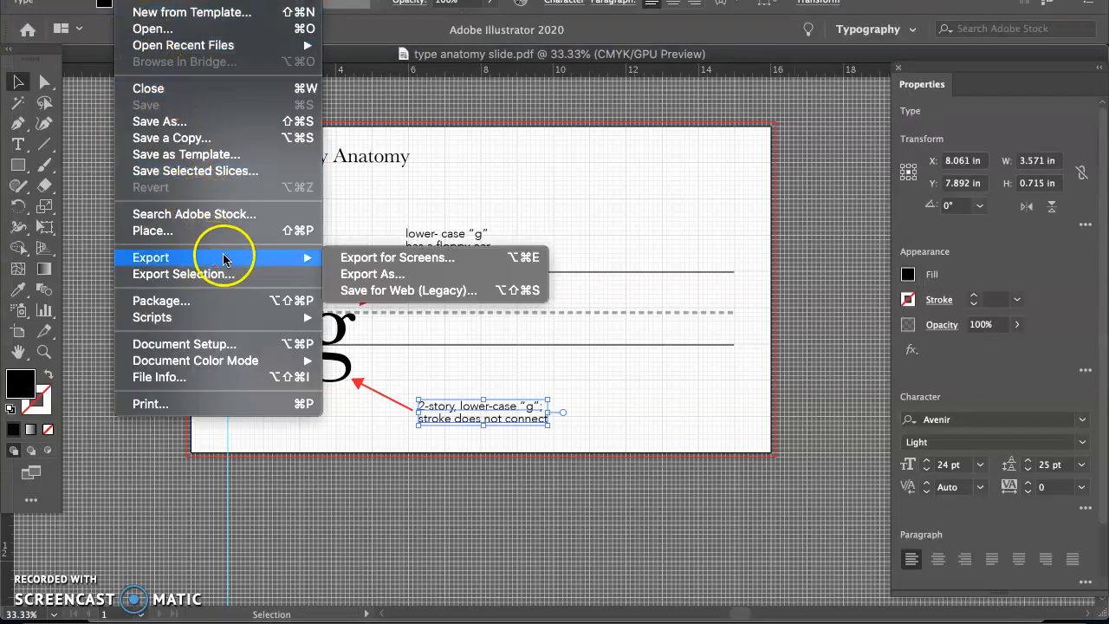
click(367, 291)
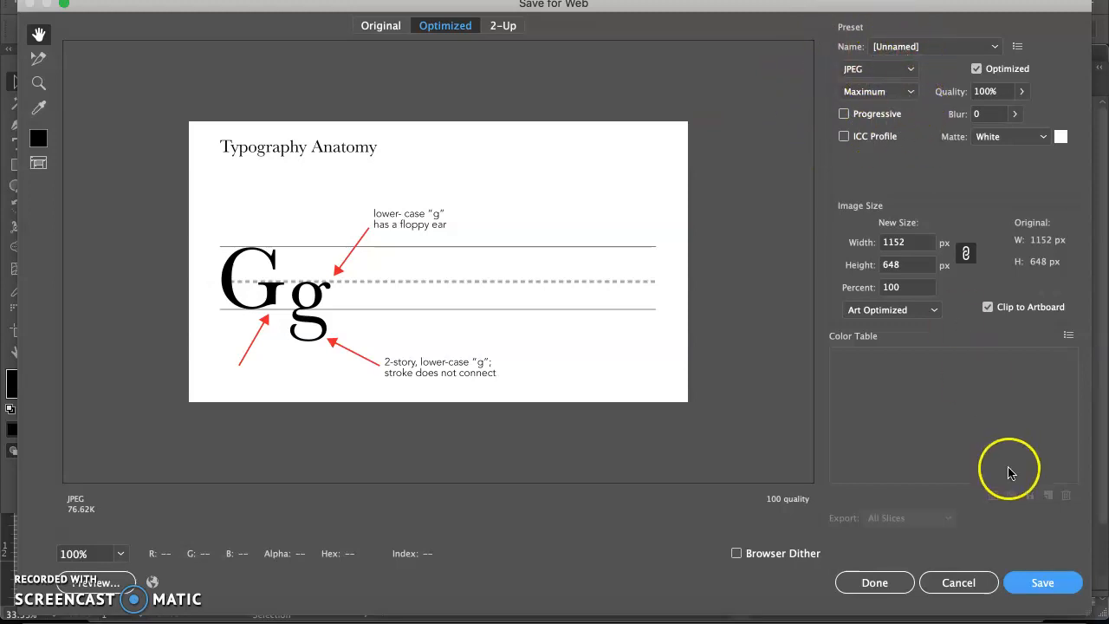
click(1042, 582)
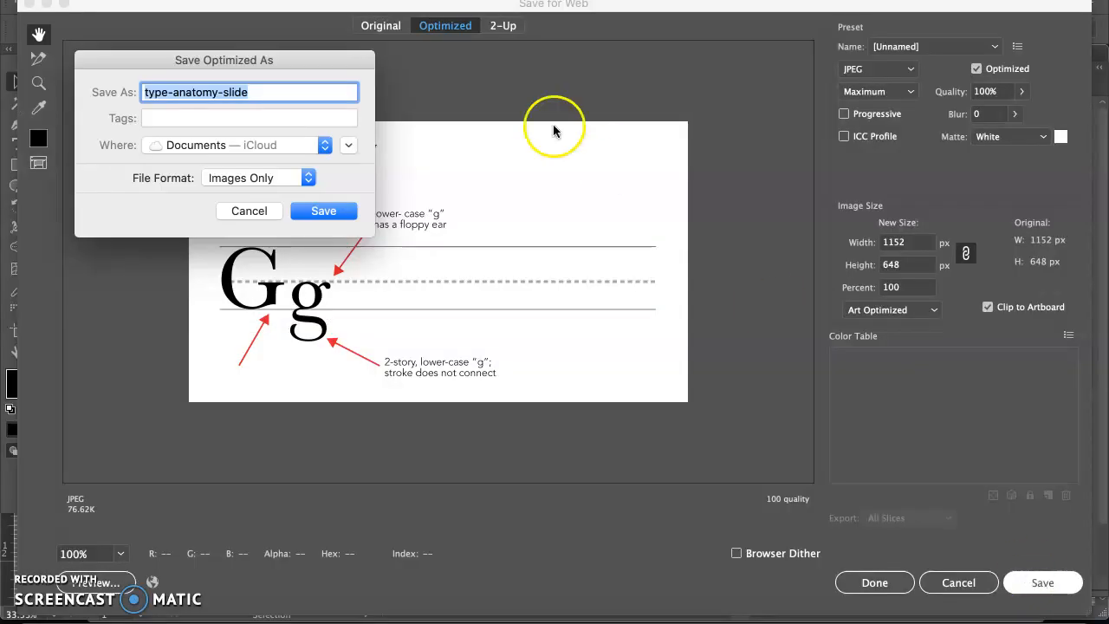
click(325, 145)
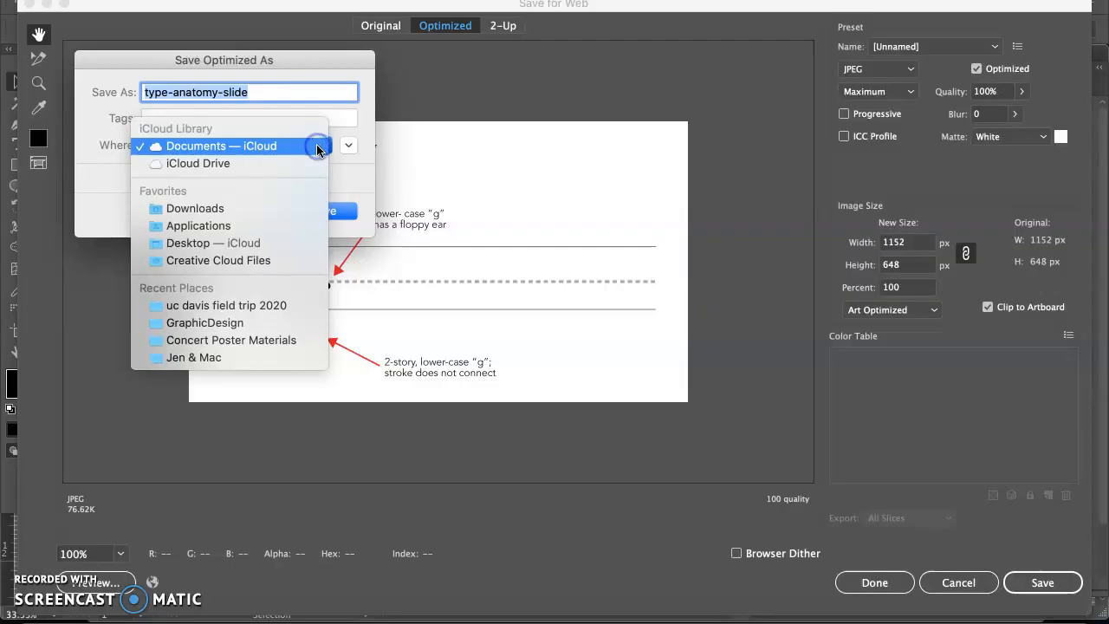
click(278, 242)
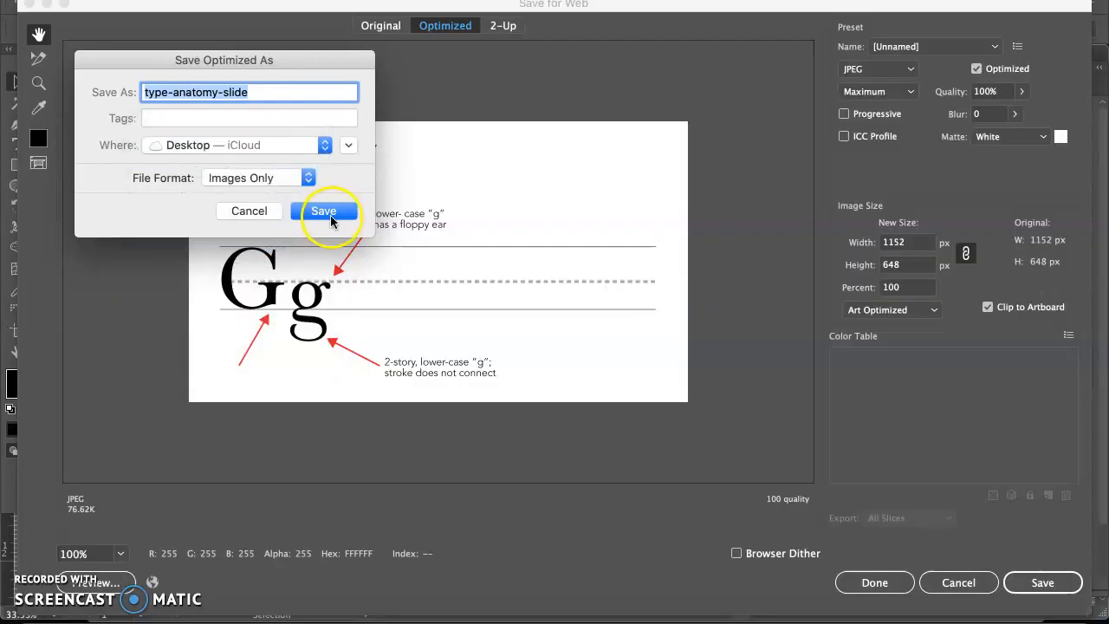
click(331, 221)
click(333, 404)
Step: Hide Illustrator and switch to the Google Slides presentation in the browser
click(67, 4)
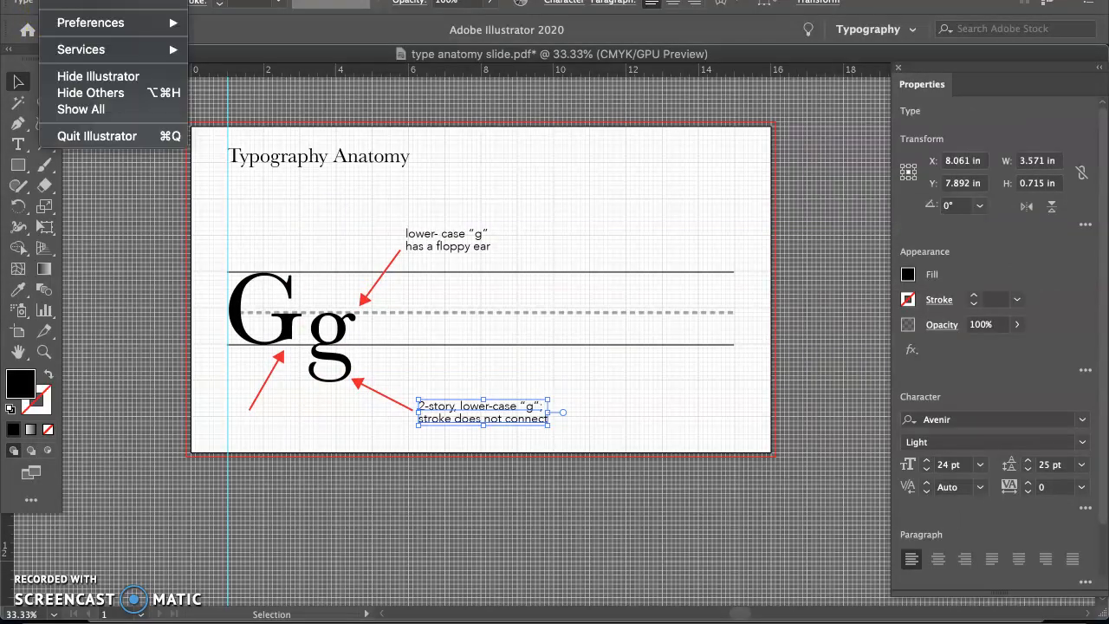
click(90, 76)
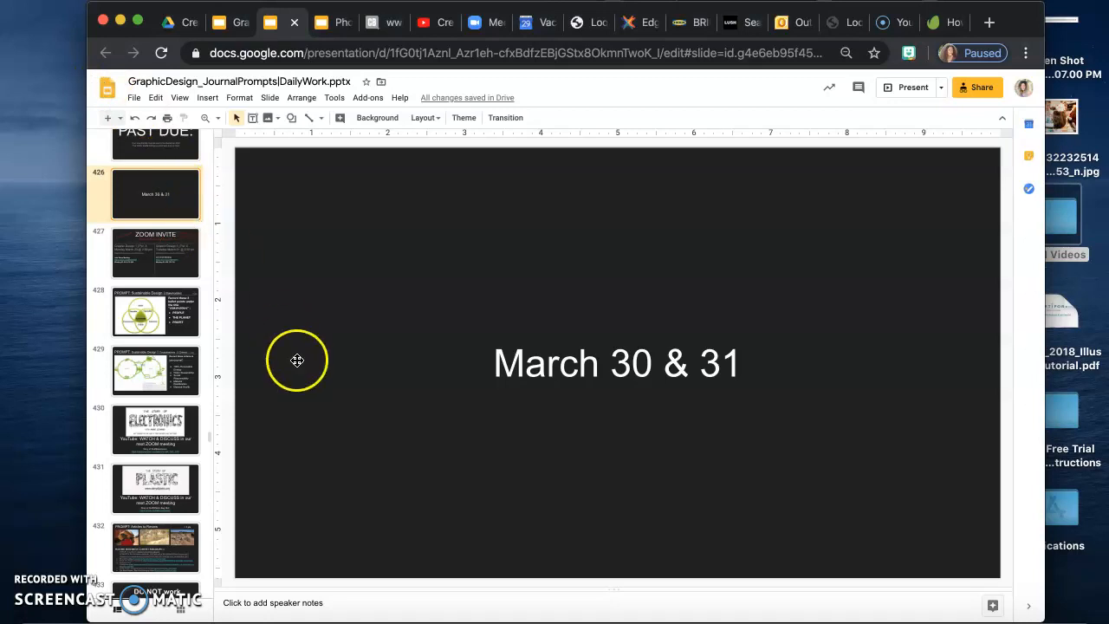
Step: Add a new slide after the "March 30 & 31" slide and apply the Blank layout to it
click(270, 98)
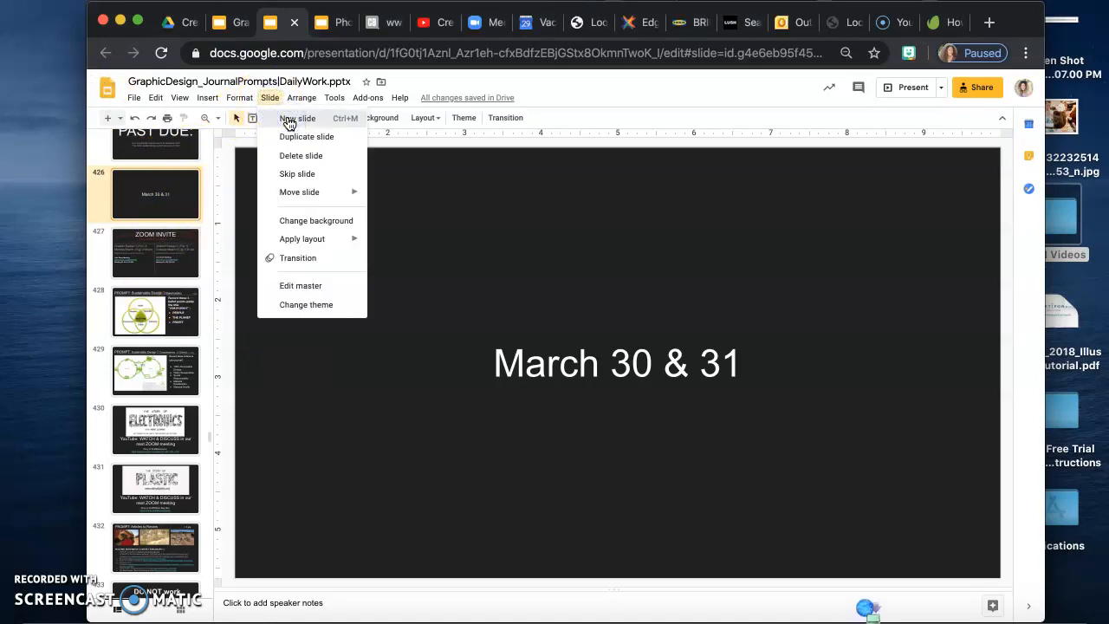
click(289, 120)
click(424, 117)
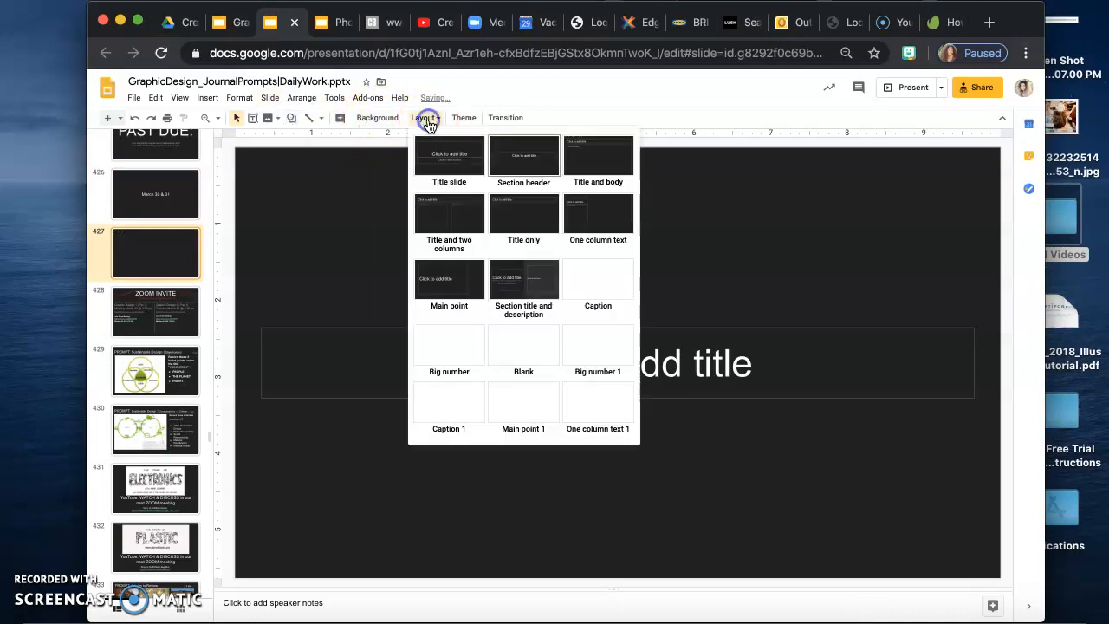
click(538, 347)
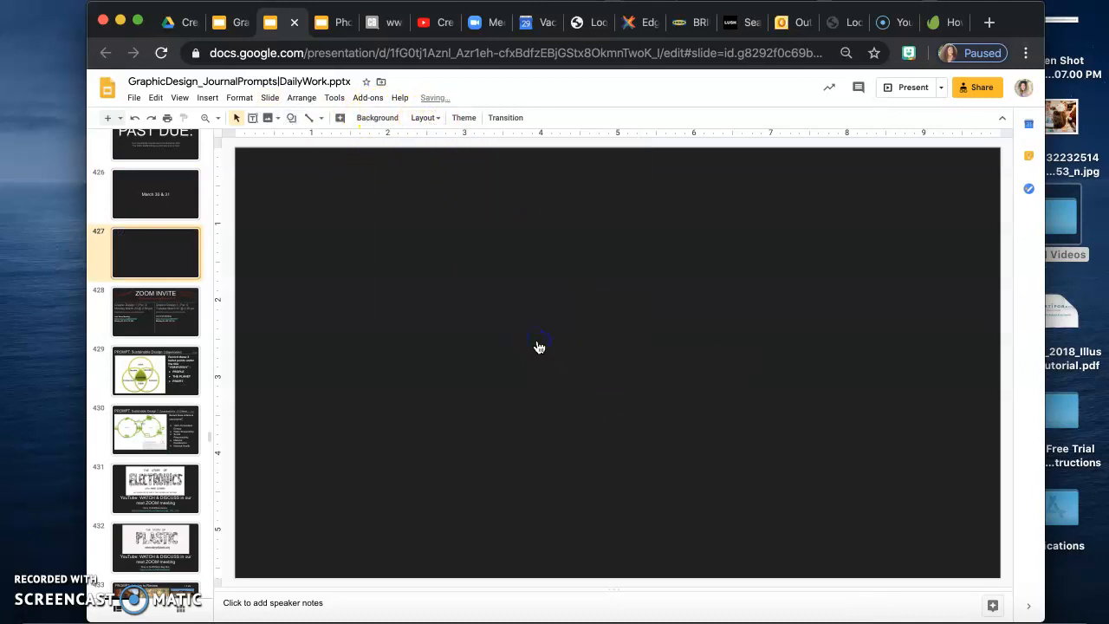
Step: Insert type-anatomy-slide.jpg from the Desktop onto the blank slide and shift the image slightly right to roughly centre it horizontally
click(273, 122)
click(288, 139)
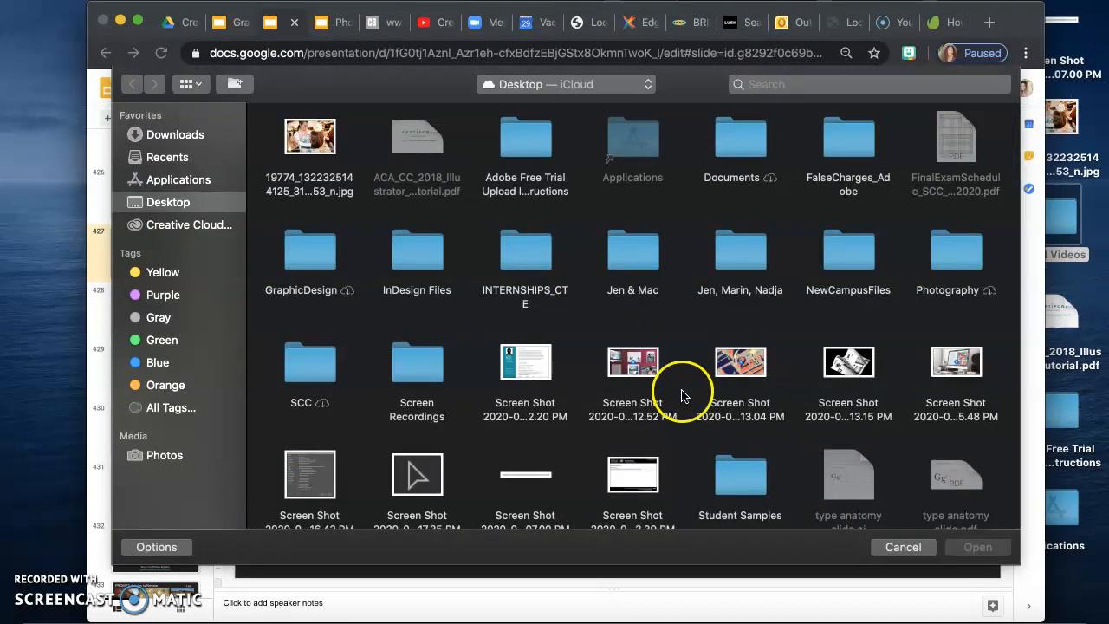
scroll(673, 391, down, 3)
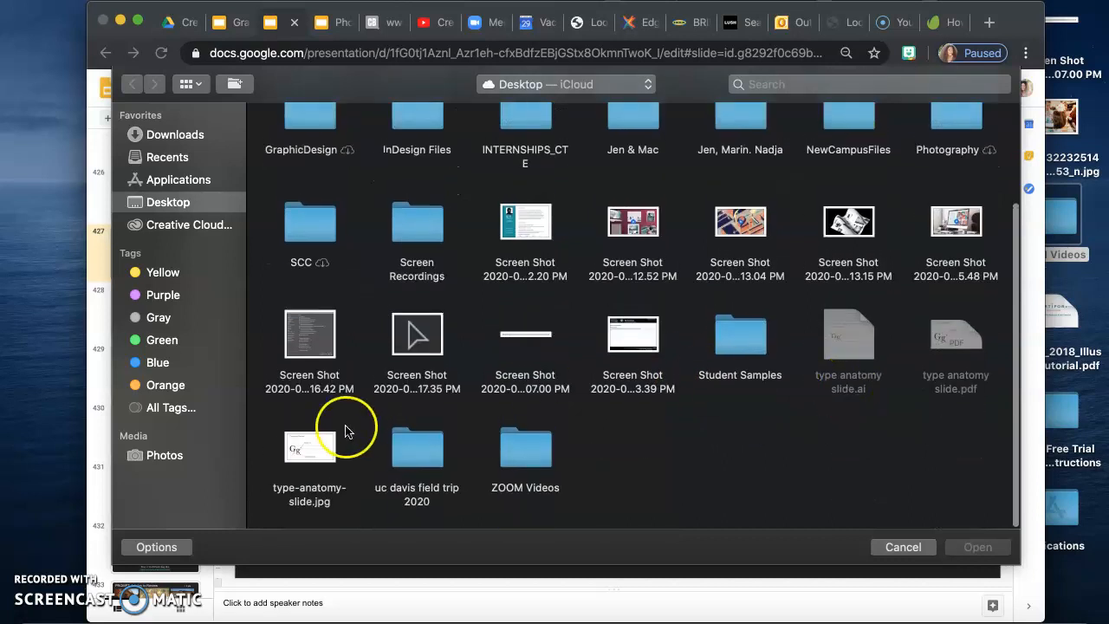
click(312, 452)
click(970, 544)
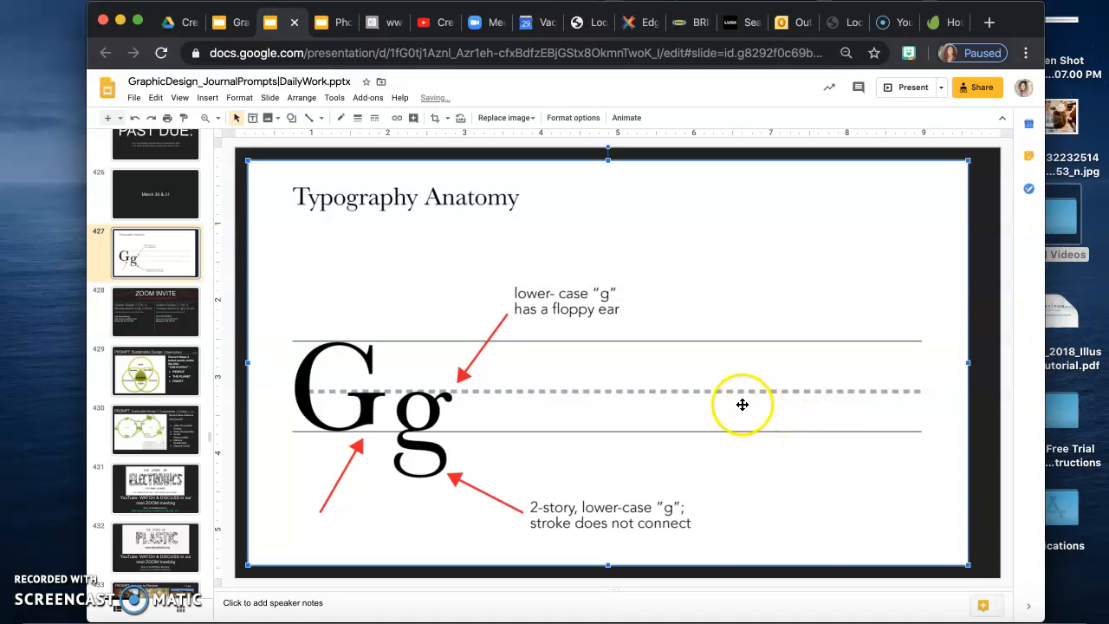
drag(748, 410, 761, 409)
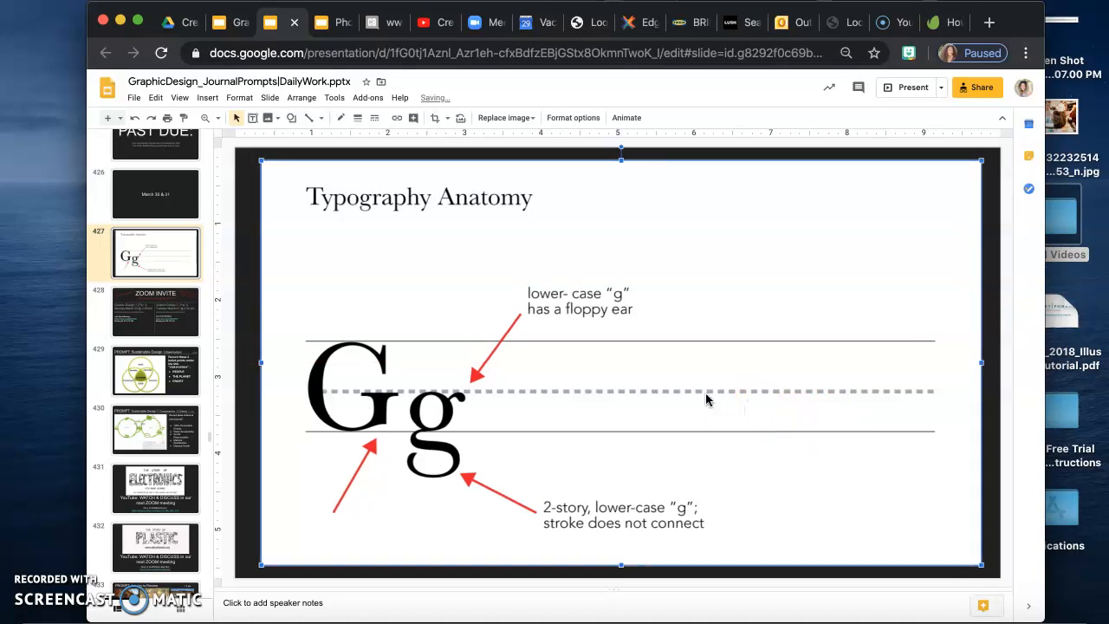